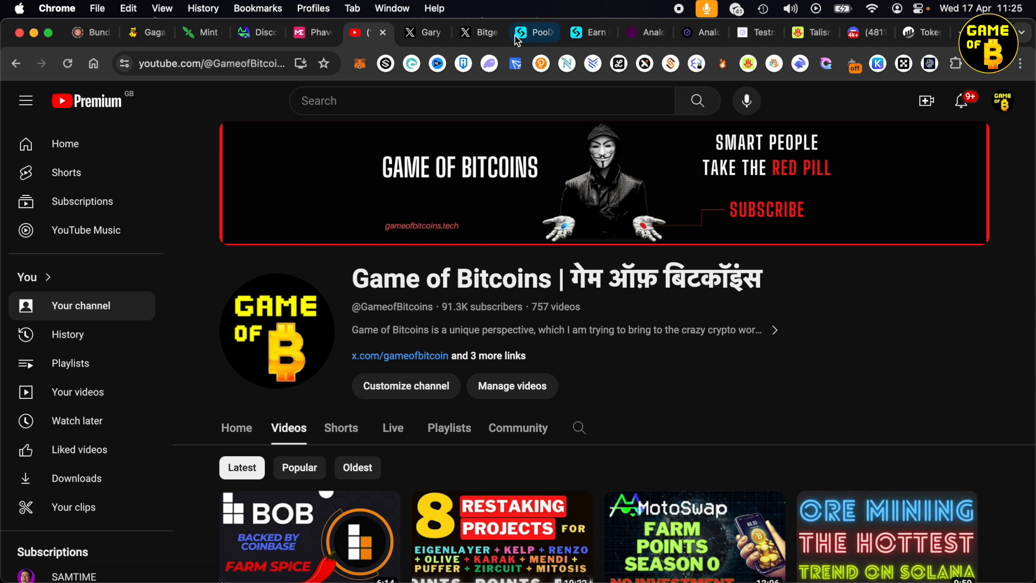
Step: Examine Analog's valuation and other investors in the DefiLlama raises table
left_click(423, 37)
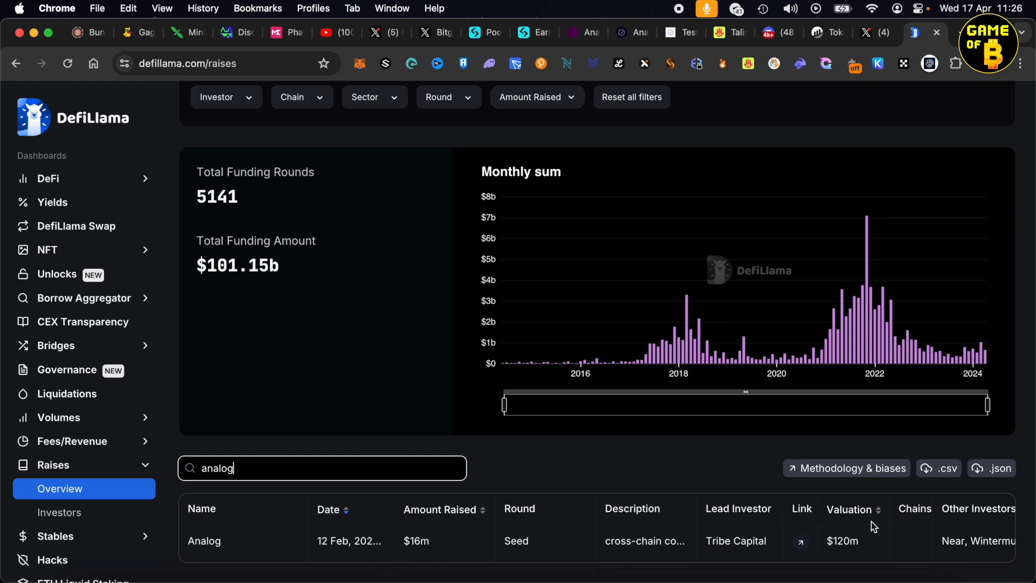
left_click_drag(863, 539, 799, 541)
scroll(800, 543, "right", 5)
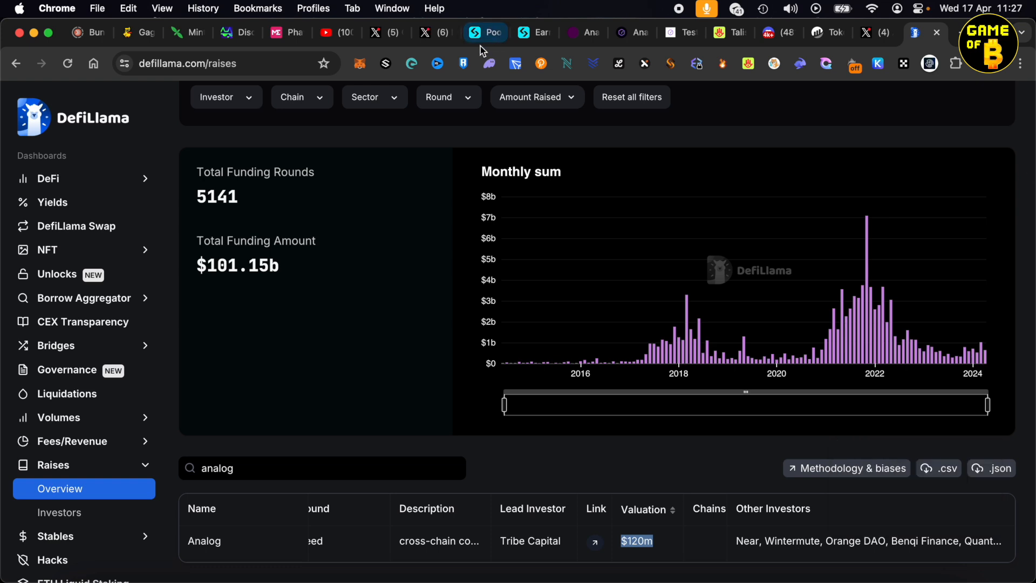
Step: View the Bitget India profile on X, and check the NAO project's remaining time on Bitget's PoolX page
left_click(435, 34)
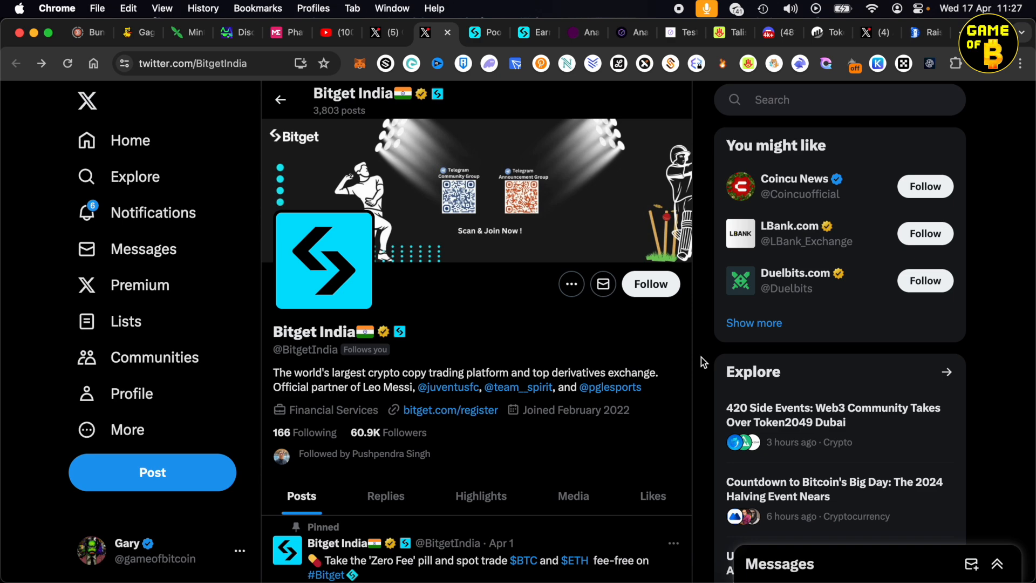
left_click(481, 37)
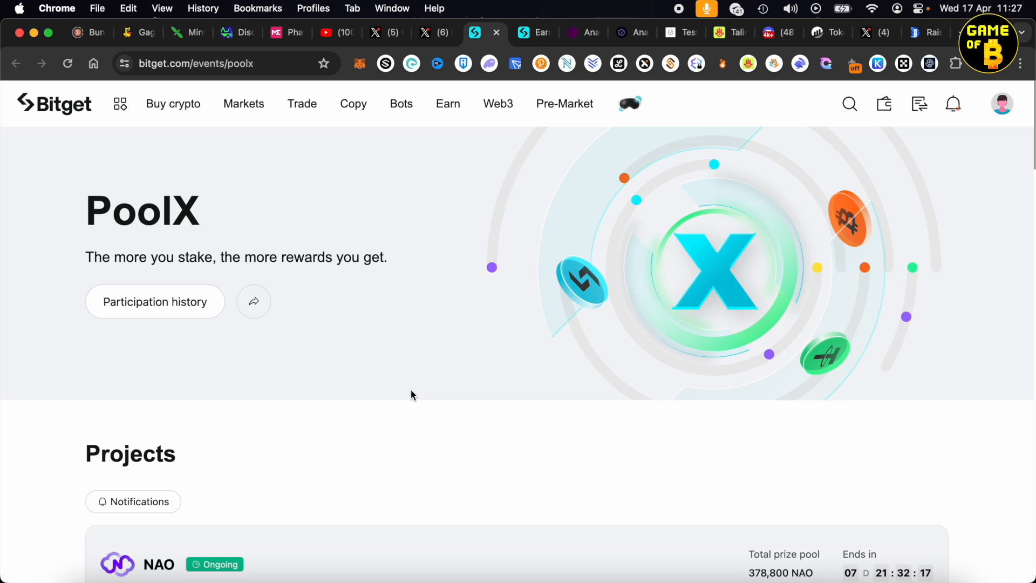
left_click_drag(103, 255, 493, 279)
scroll(495, 278, "down", 5)
scroll(498, 278, "down", 3)
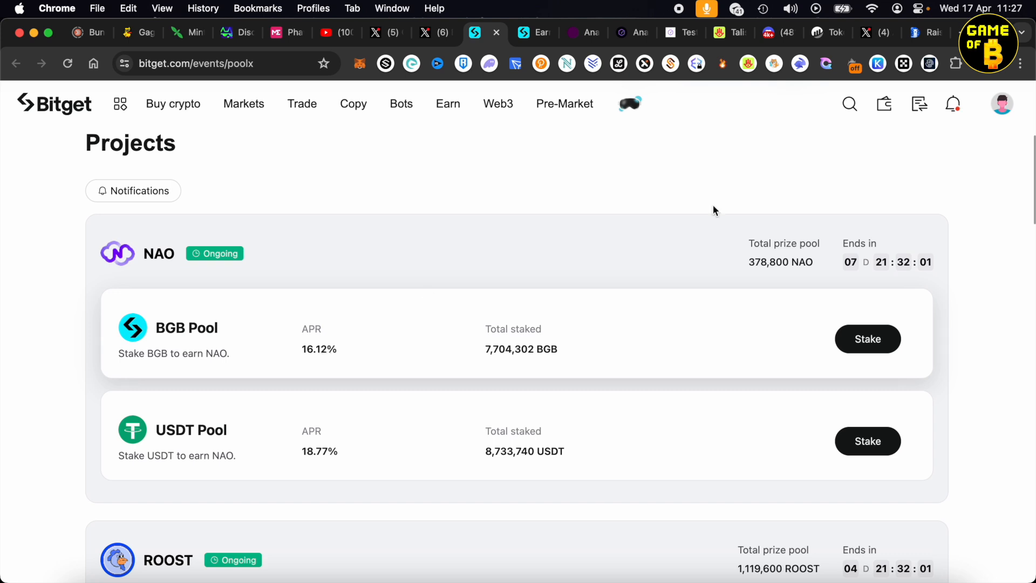
left_click_drag(845, 260, 953, 257)
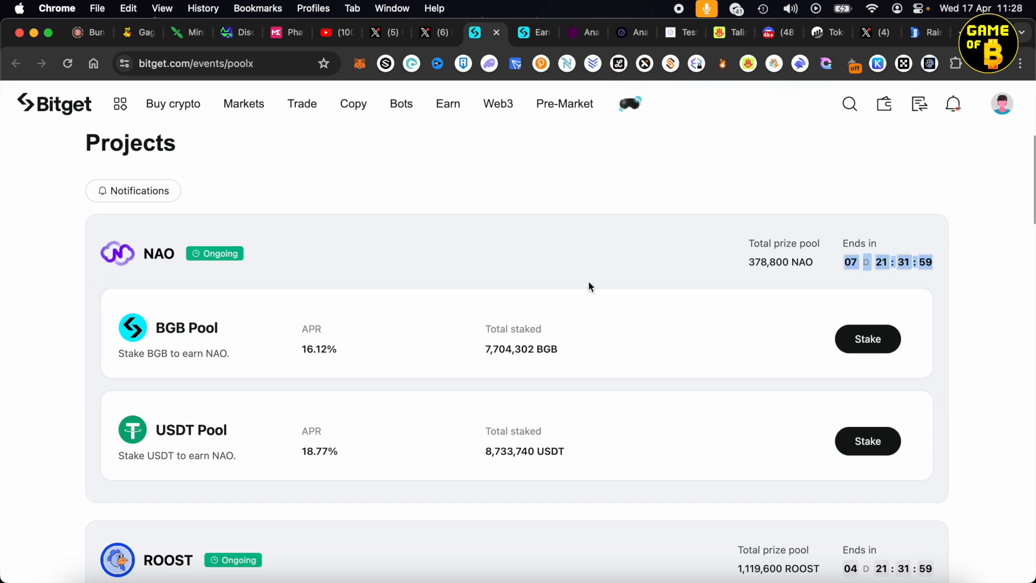
scroll(589, 282, "down", 1)
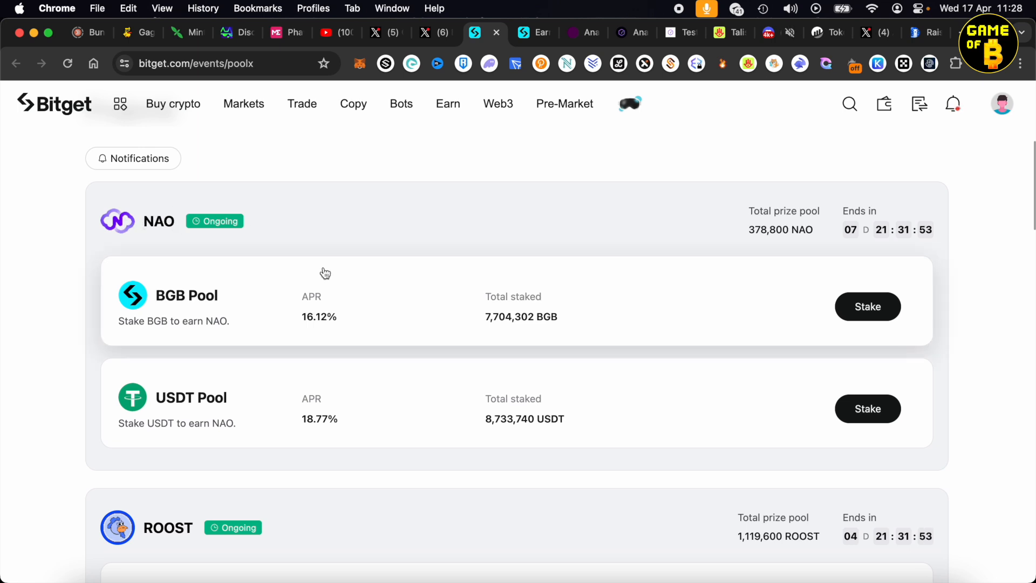
Step: Look through the PoolX projects and compare the staking pools for NAO, ROOST, KHAI and DMTR
scroll(324, 271, "down", 1)
scroll(324, 272, "down", 2)
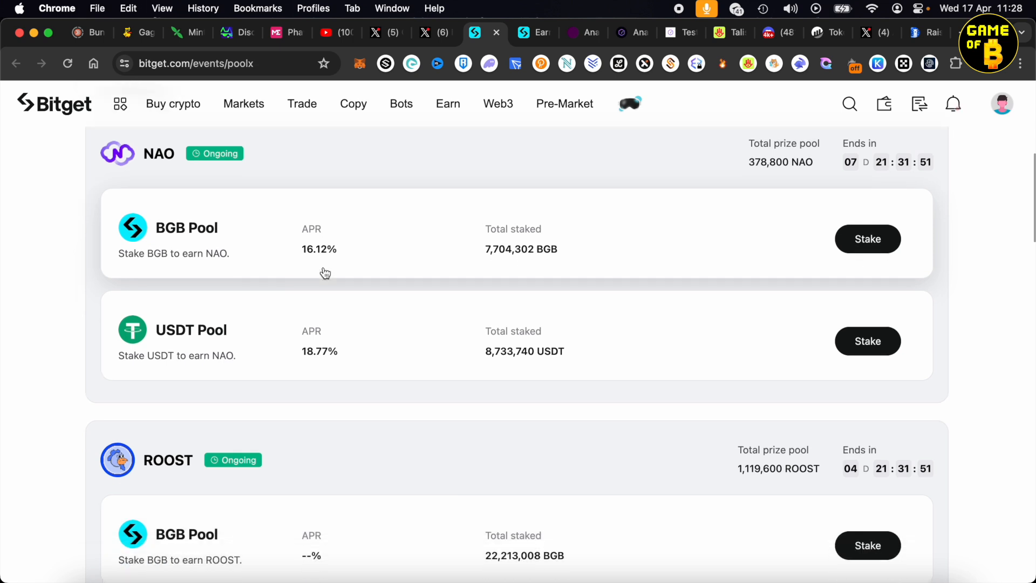
scroll(473, 261, "down", 5)
scroll(472, 261, "down", 10)
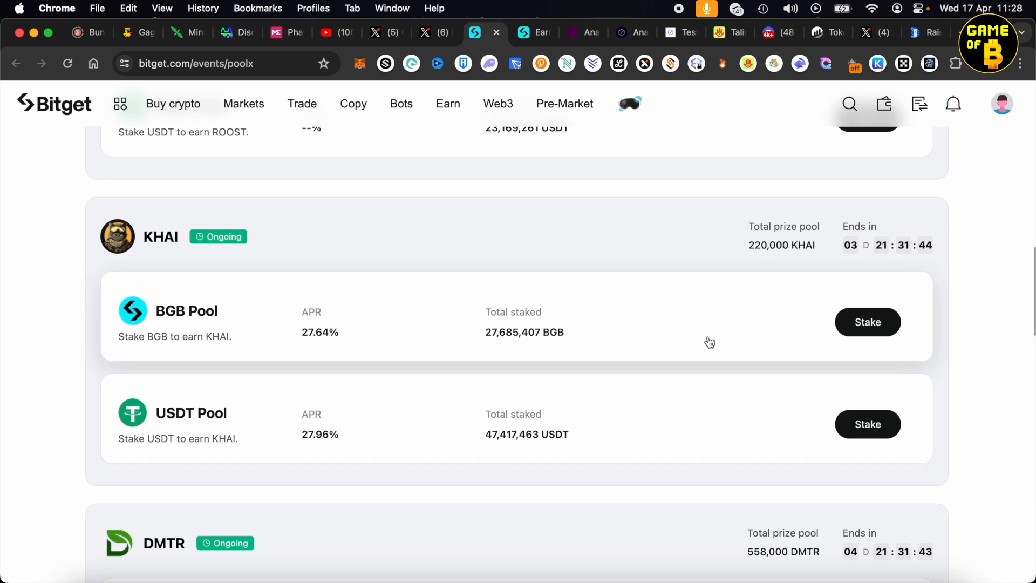
scroll(707, 342, "down", 5)
scroll(709, 342, "up", 12)
scroll(709, 342, "up", 2)
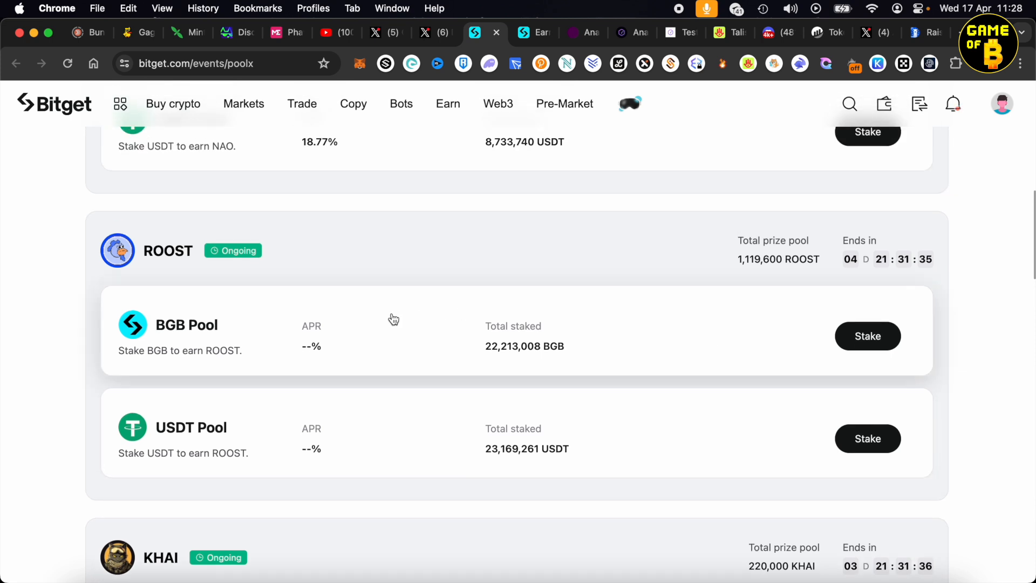
Step: Open the staking details of ROOST's USDT pool, check the staking amount requirements and close them without staking
left_click(867, 438)
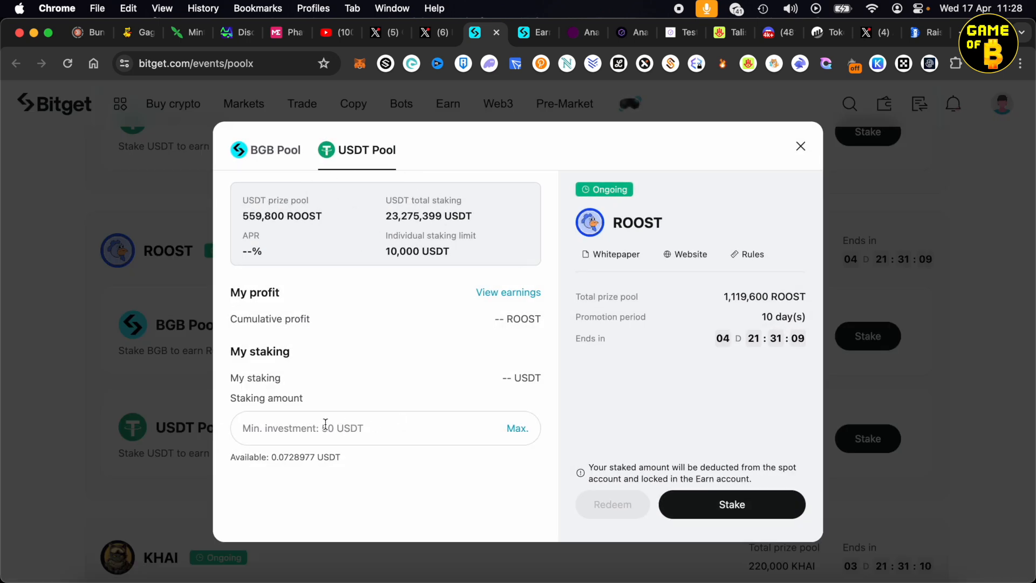
left_click(316, 426)
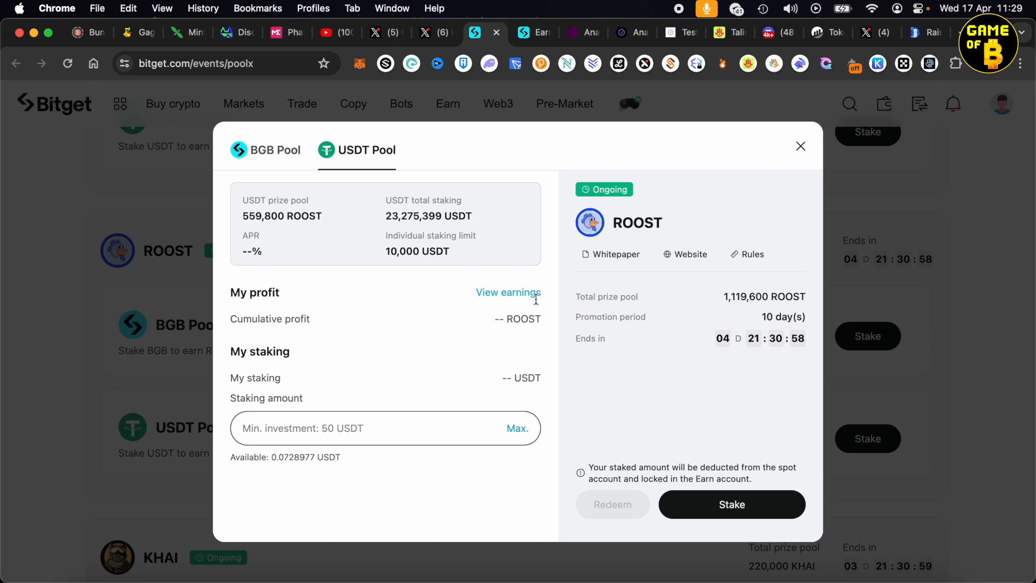
left_click_drag(671, 223, 782, 210)
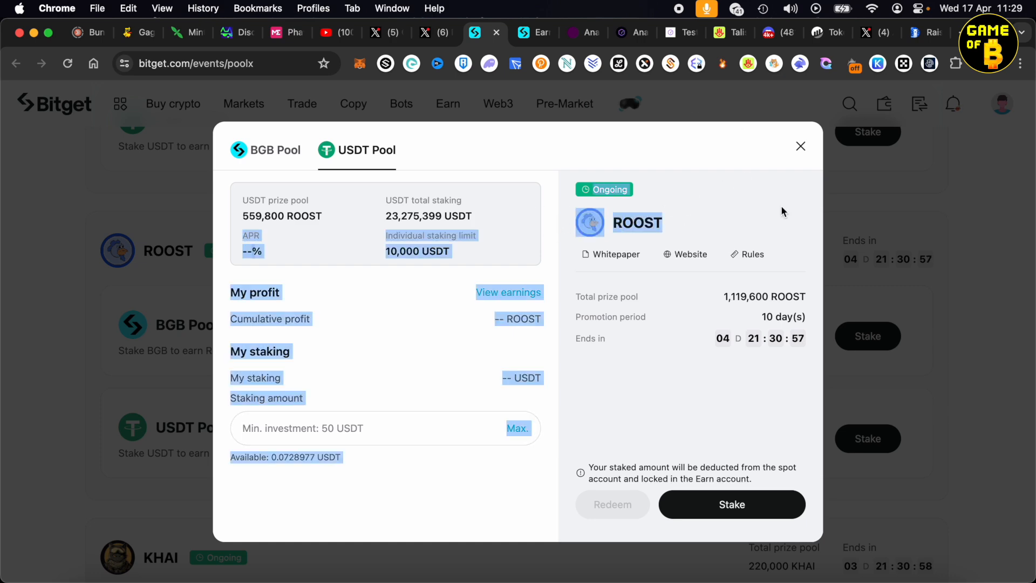
left_click(801, 147)
scroll(478, 244, "up", 2)
Step: Switch to the Bitget Earn page and review the featured offers and the Simple products list
left_click(528, 32)
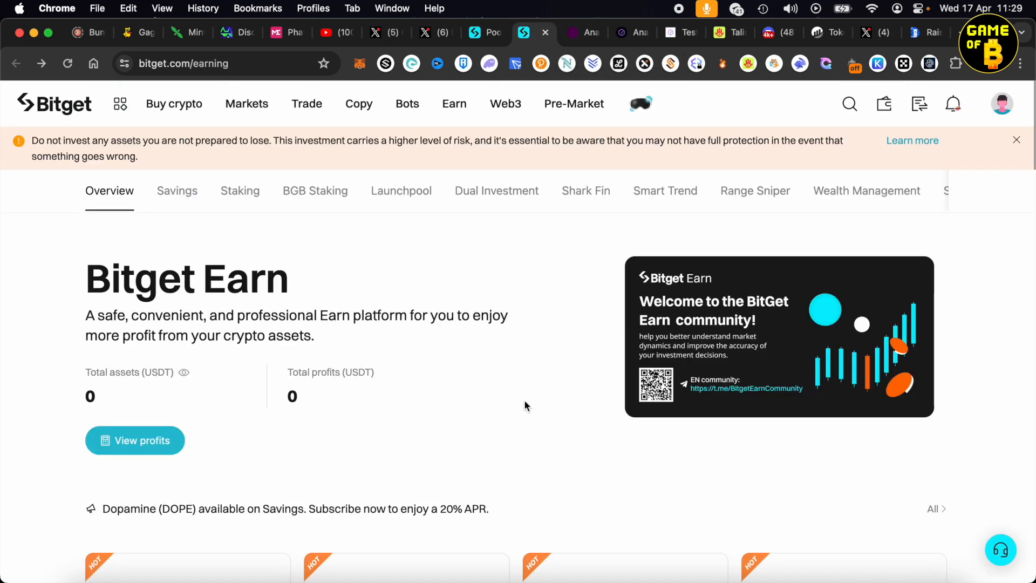
scroll(526, 405, "down", 5)
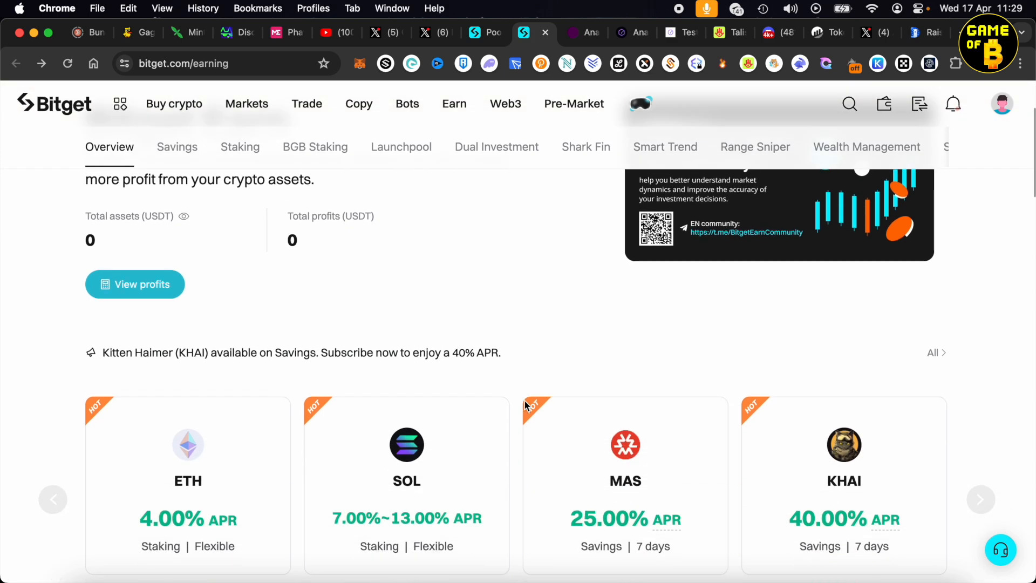
scroll(424, 318, "up", 2)
scroll(506, 342, "down", 10)
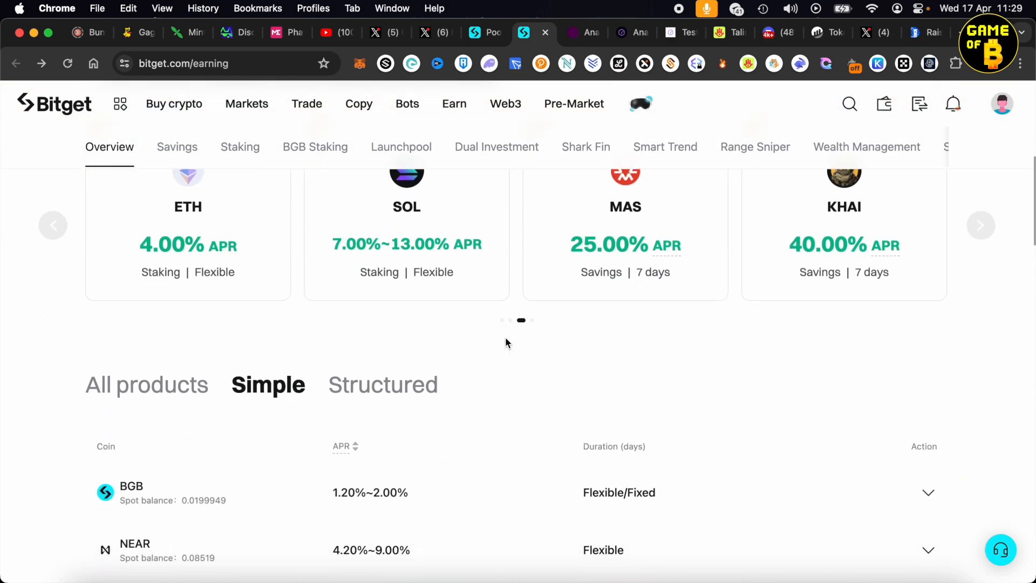
scroll(526, 350, "down", 3)
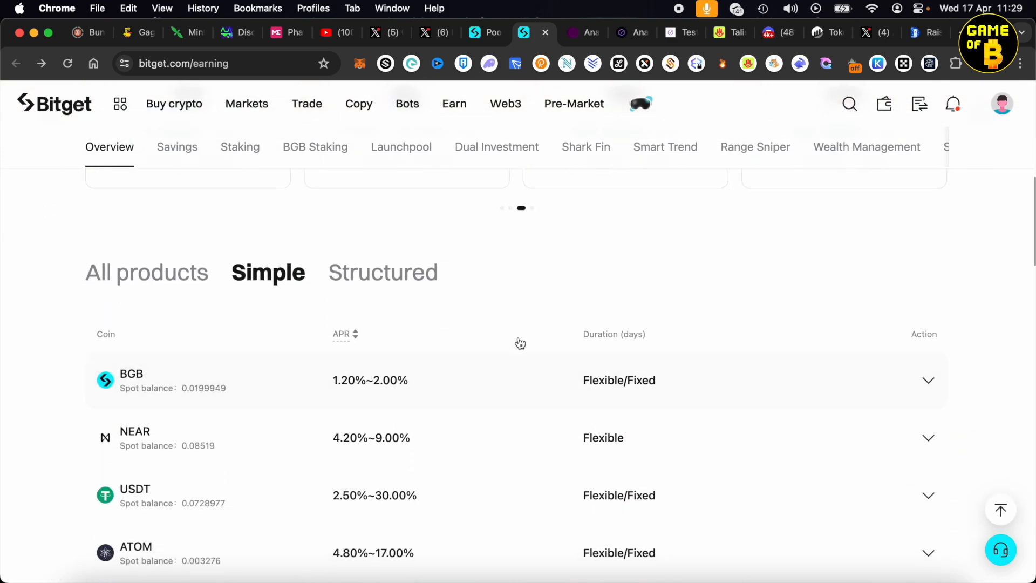
scroll(475, 334, "down", 2)
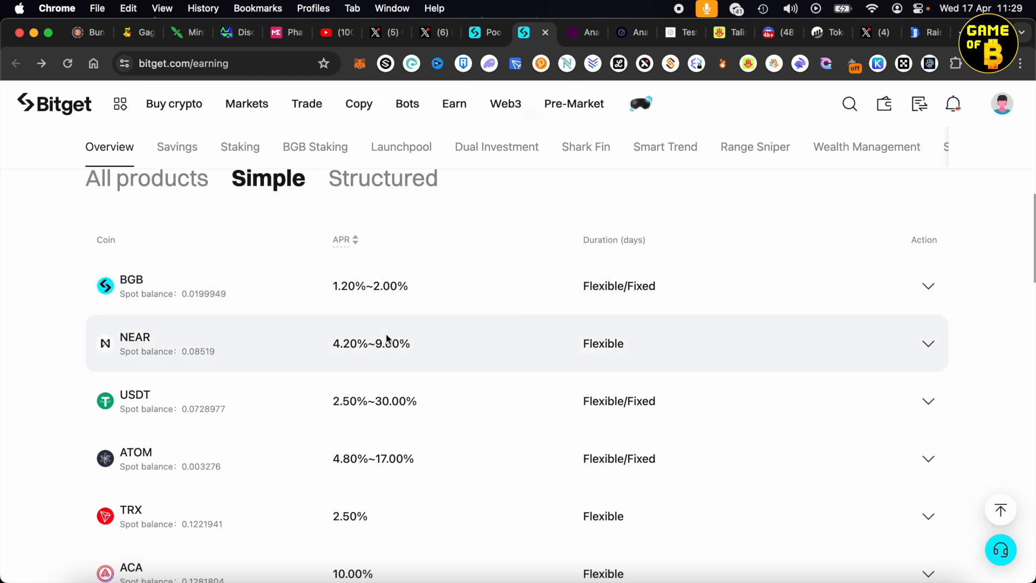
scroll(386, 339, "down", 1)
scroll(386, 339, "down", 1)
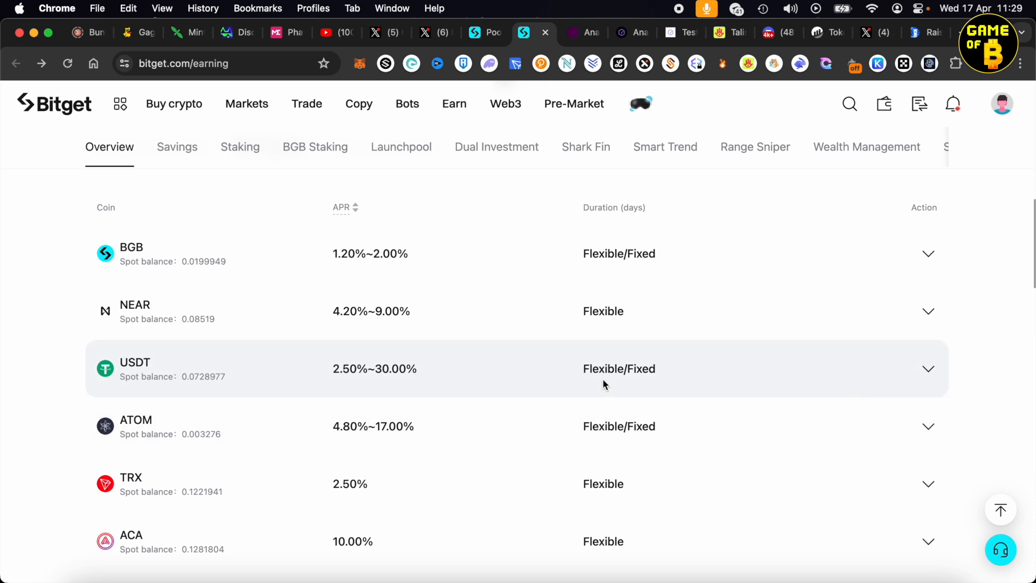
Step: Expand the USDT product and examine the APRs and durations of its beginner and regular Savings options
left_click(928, 369)
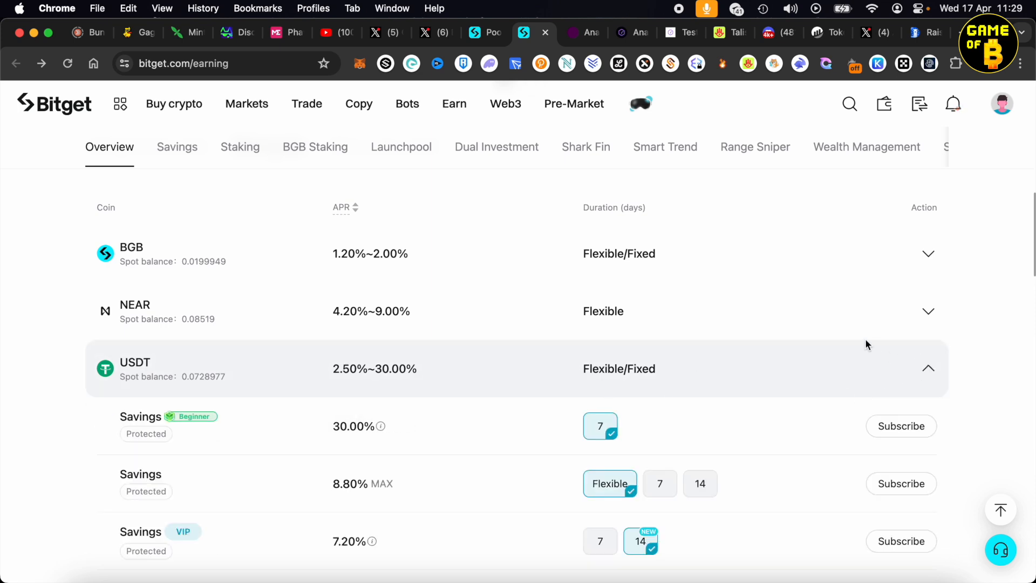
scroll(865, 342, "down", 1)
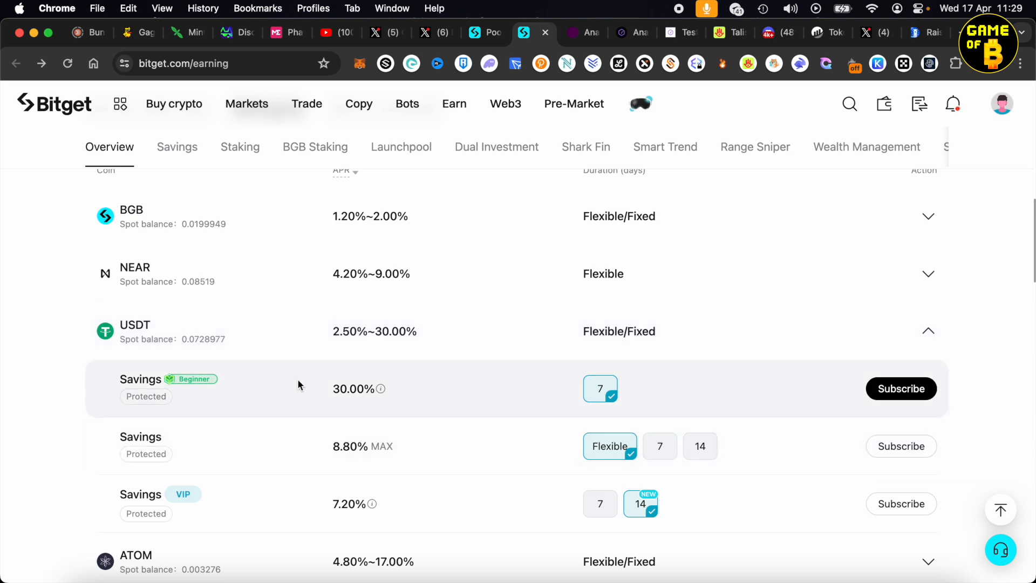
mouse_move(182, 383)
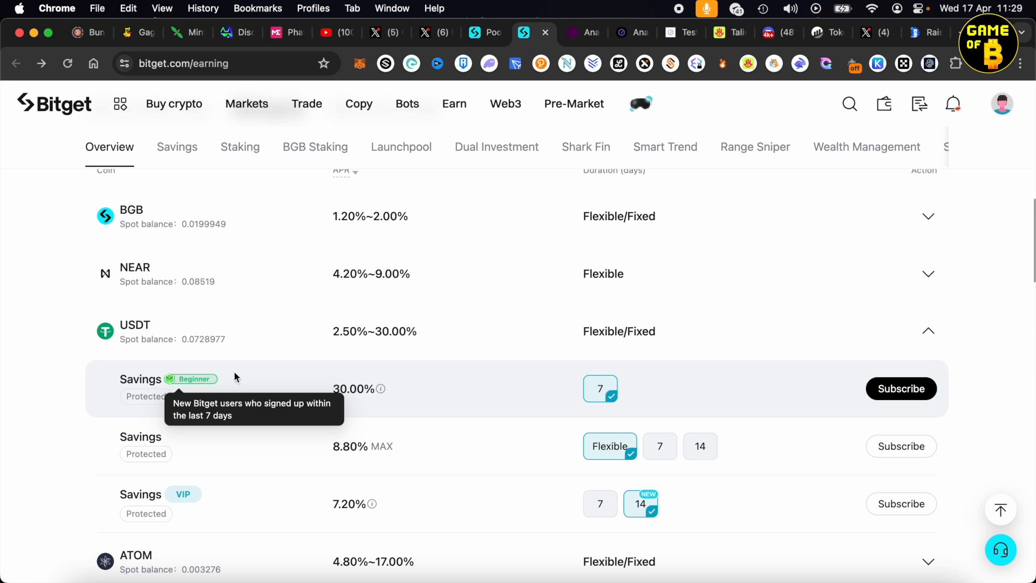
left_click_drag(331, 388, 381, 396)
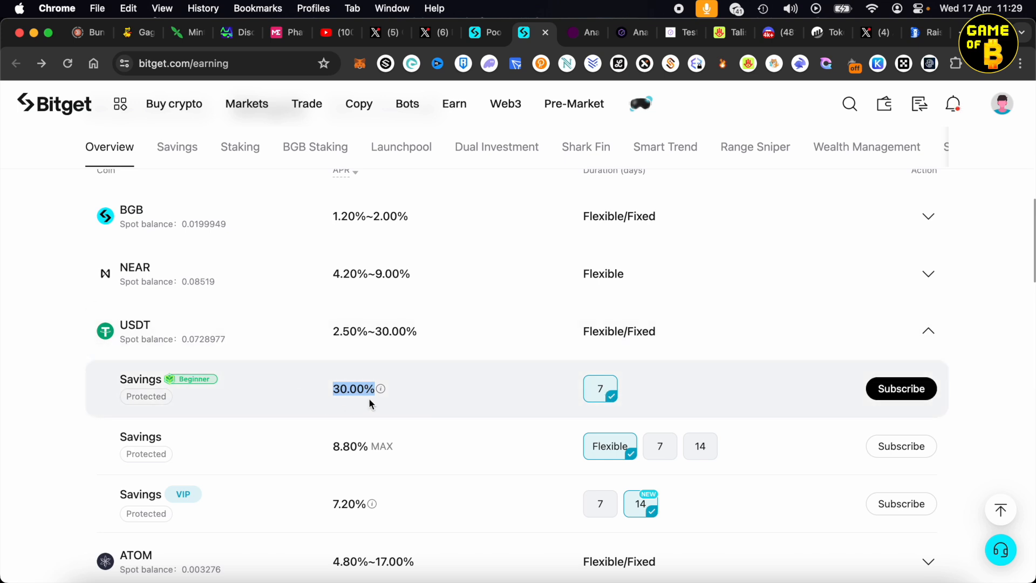
scroll(471, 393, "down", 1)
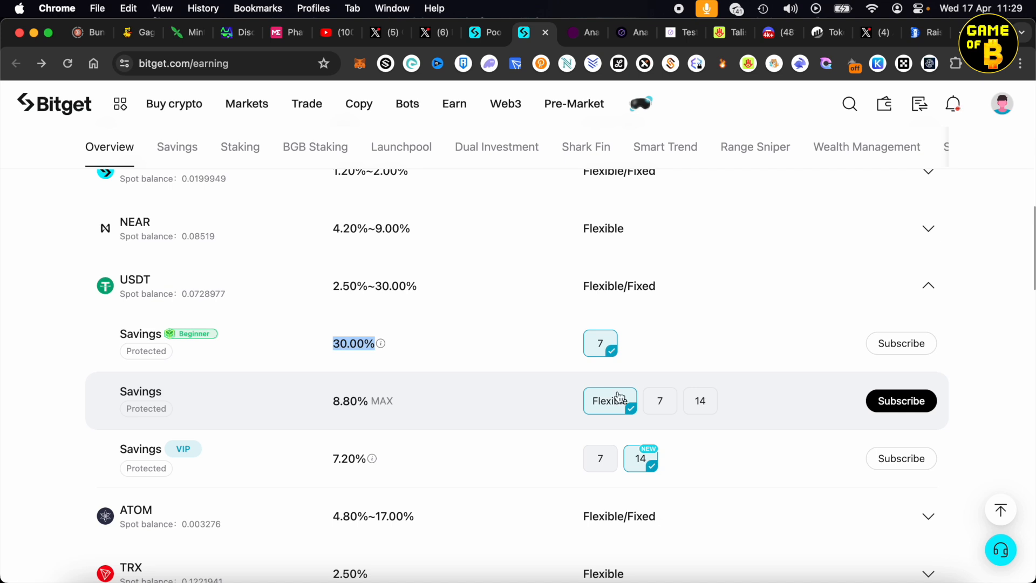
left_click_drag(322, 412, 397, 405)
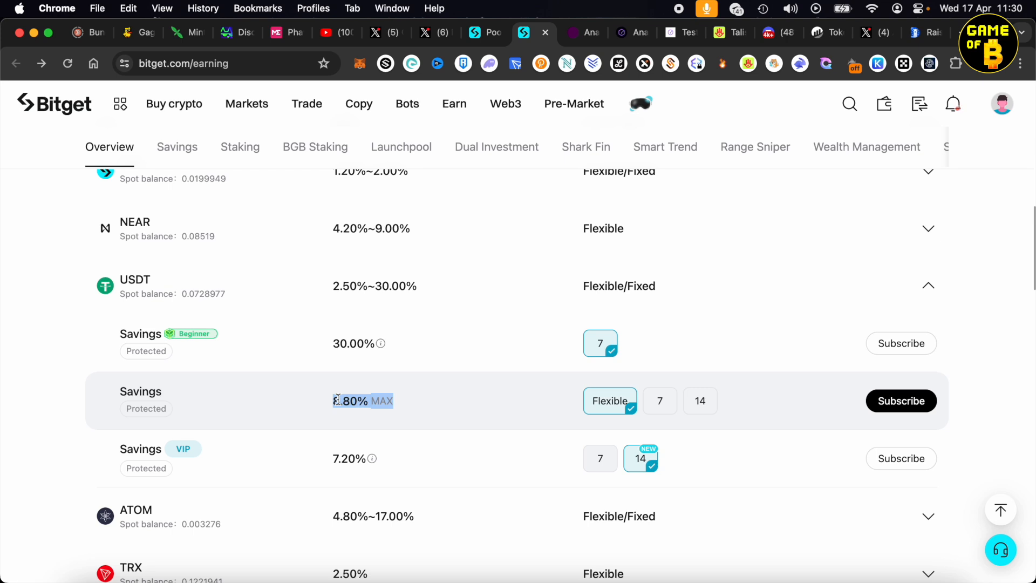
Step: Look through the remaining coins in the Simple products list and return to the start of the Earn overview
scroll(273, 400, "down", 5)
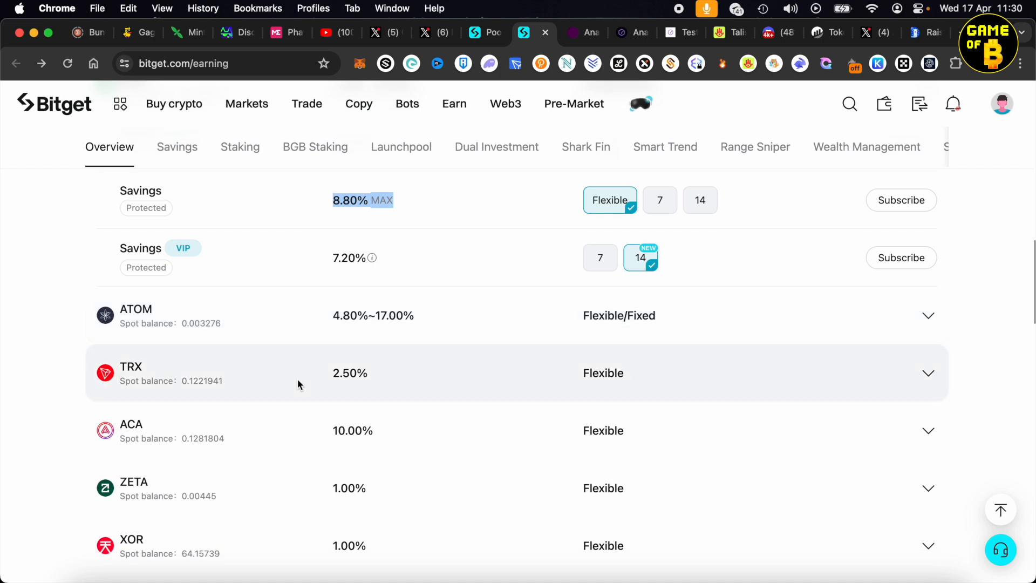
scroll(298, 378, "down", 1)
left_click(533, 508)
scroll(551, 464, "down", 8)
scroll(542, 410, "up", 6)
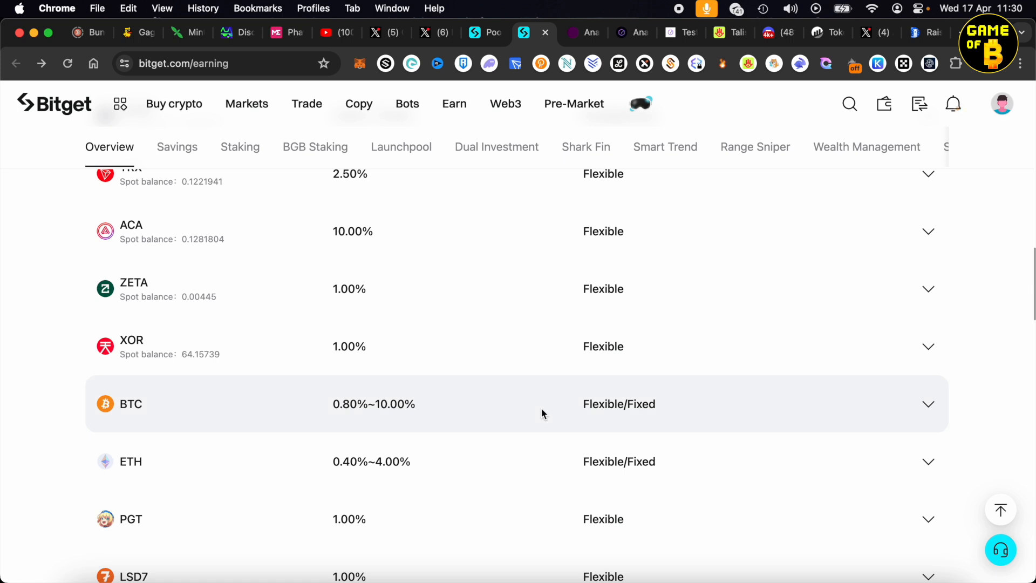
scroll(542, 410, "up", 15)
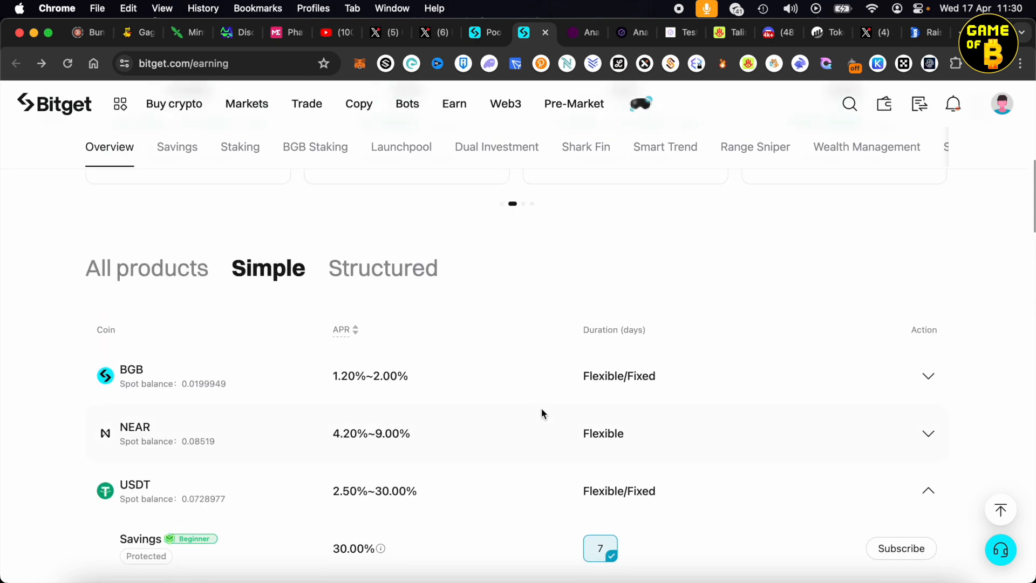
scroll(543, 414, "up", 5)
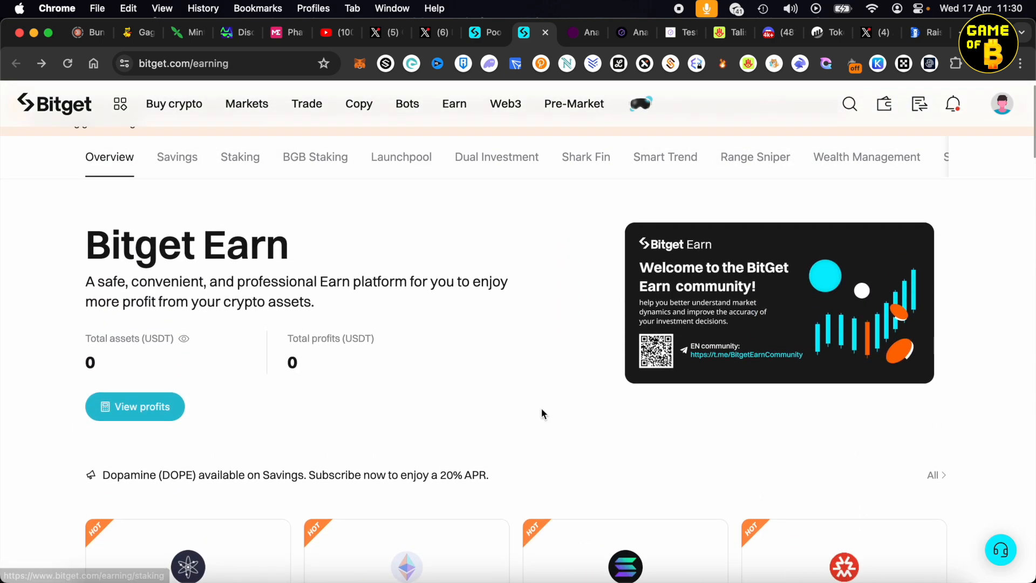
scroll(542, 409, "up", 1)
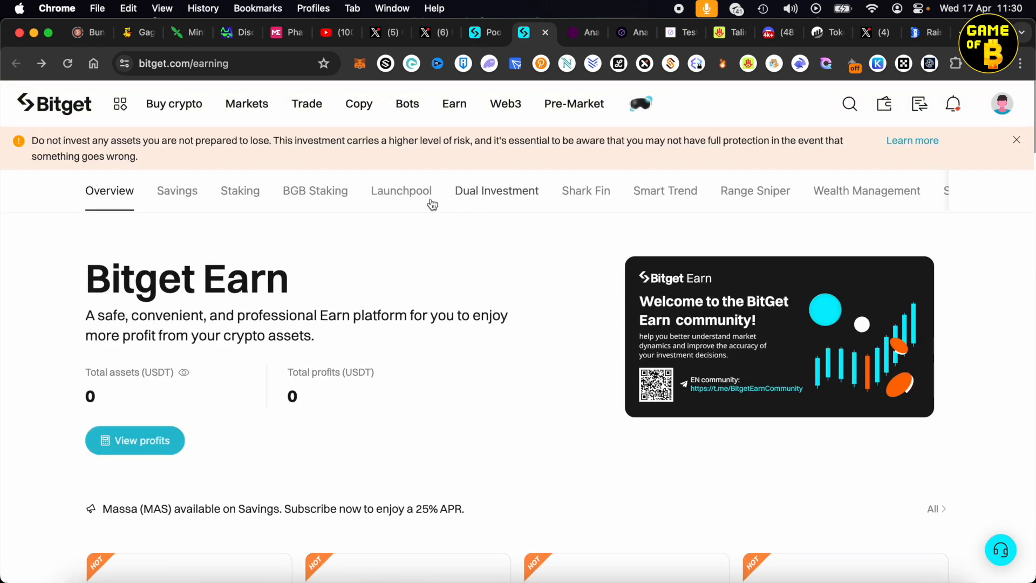
Step: Open the Launchpool page briefly, go back to the Earn overview and look over its featured staking offers
left_click(416, 193)
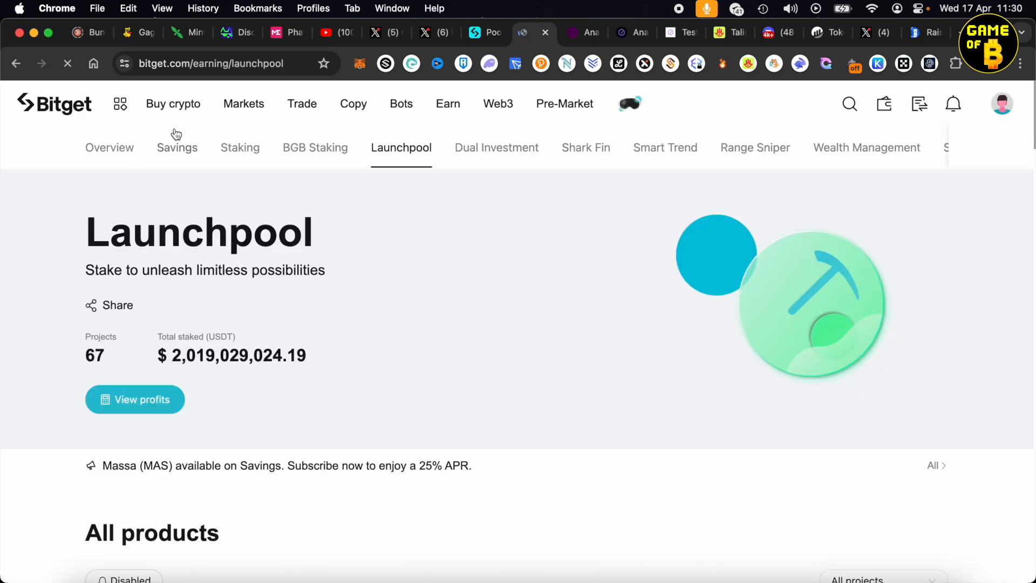
left_click(21, 66)
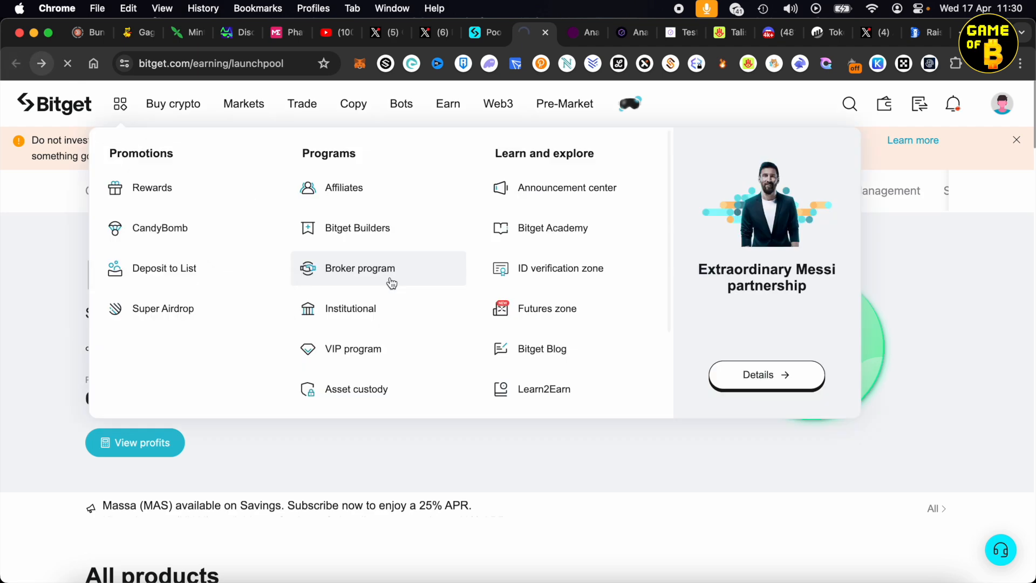
scroll(607, 290, "down", 3)
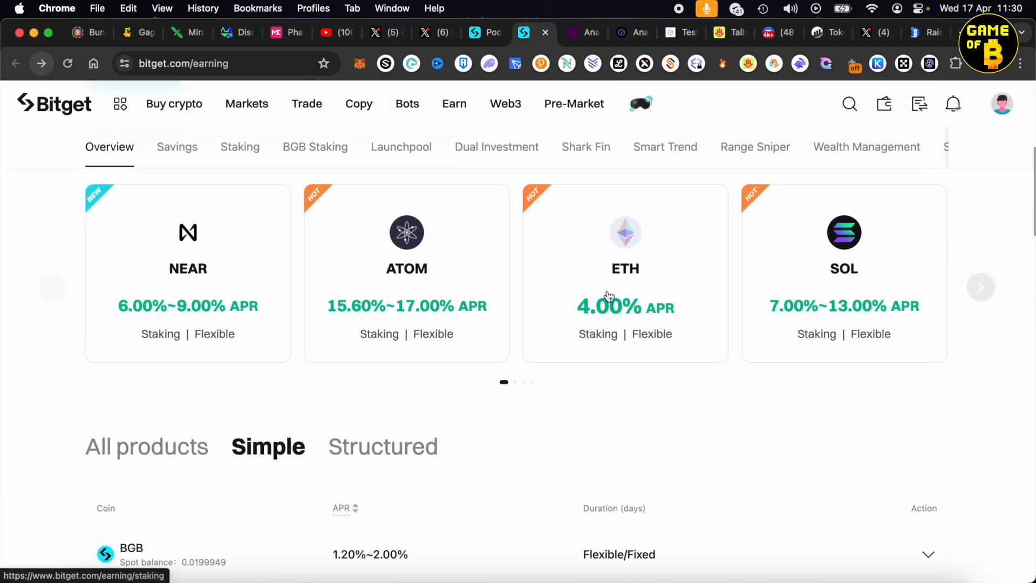
scroll(607, 290, "up", 2)
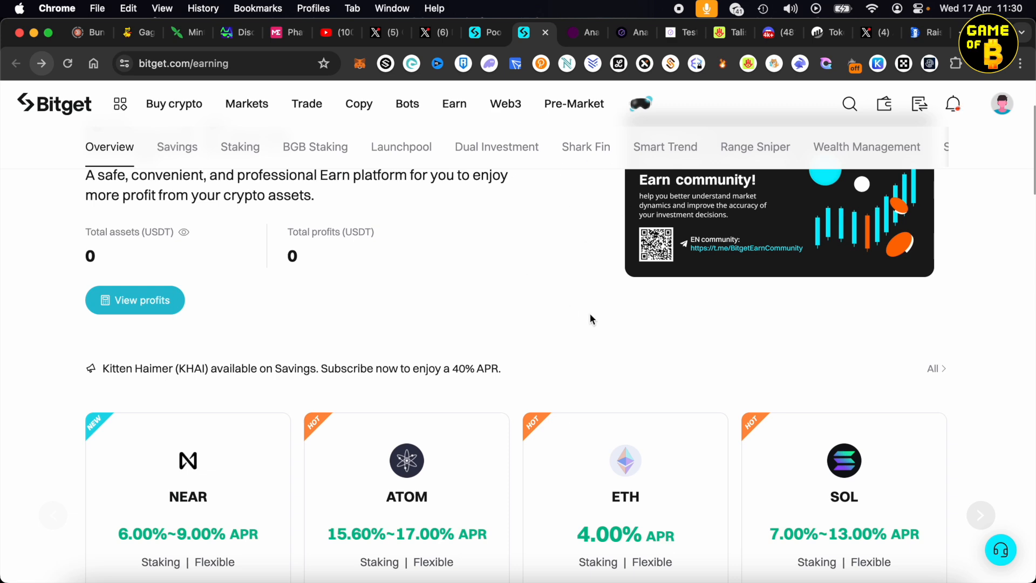
scroll(591, 318, "down", 5)
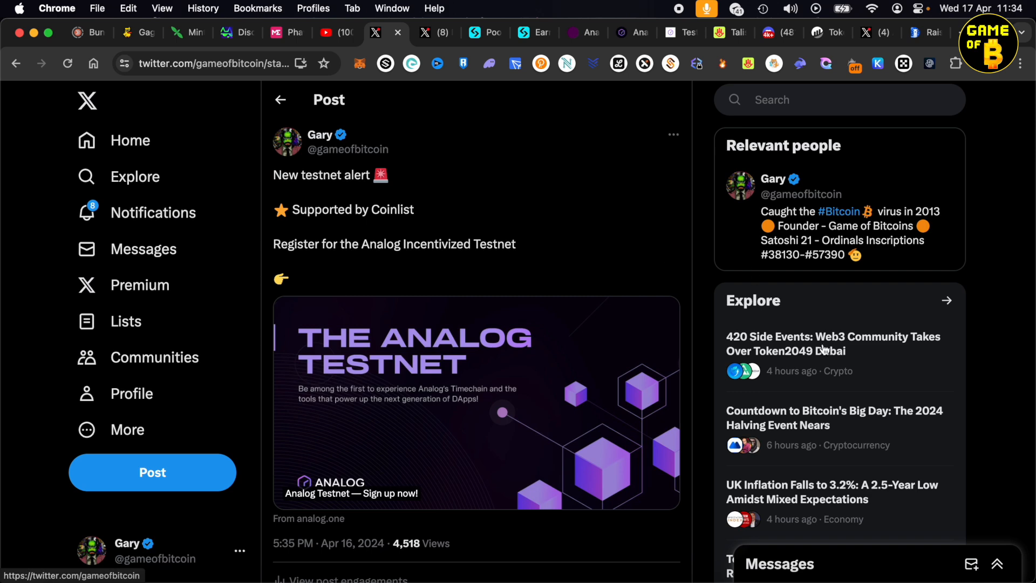
Step: Highlight the developer-phase access, testnet points and airdrop lines in the Analog Incentivized Testnet email in Proton Mail
left_click_drag(542, 356, 813, 354)
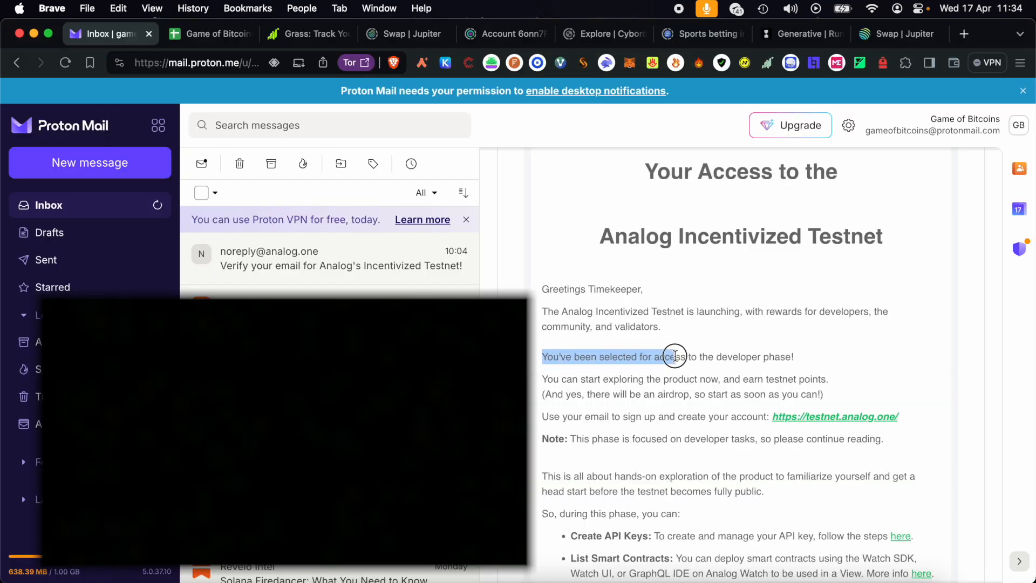
left_click(814, 354)
left_click_drag(591, 374, 811, 376)
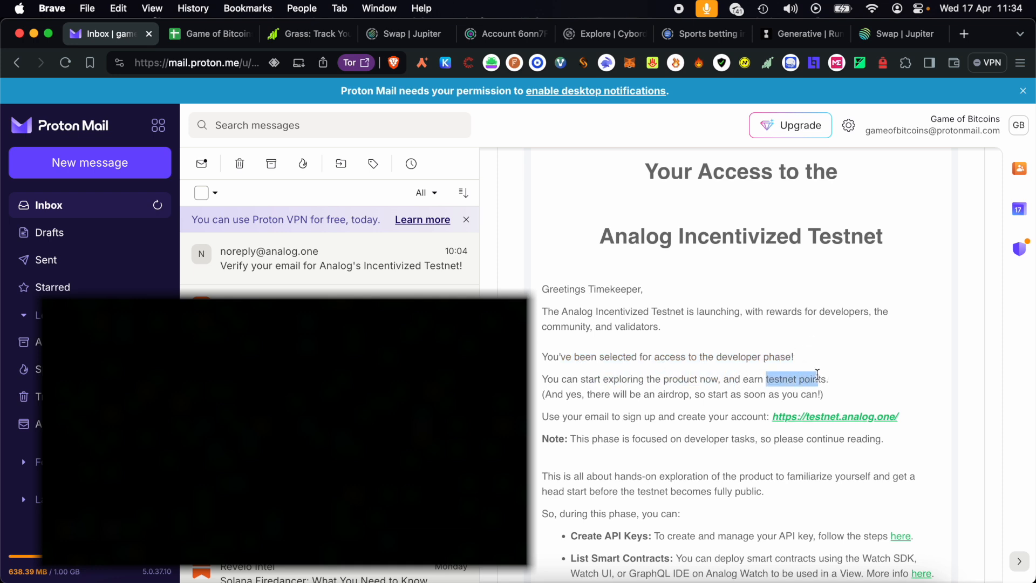
left_click_drag(588, 394, 839, 396)
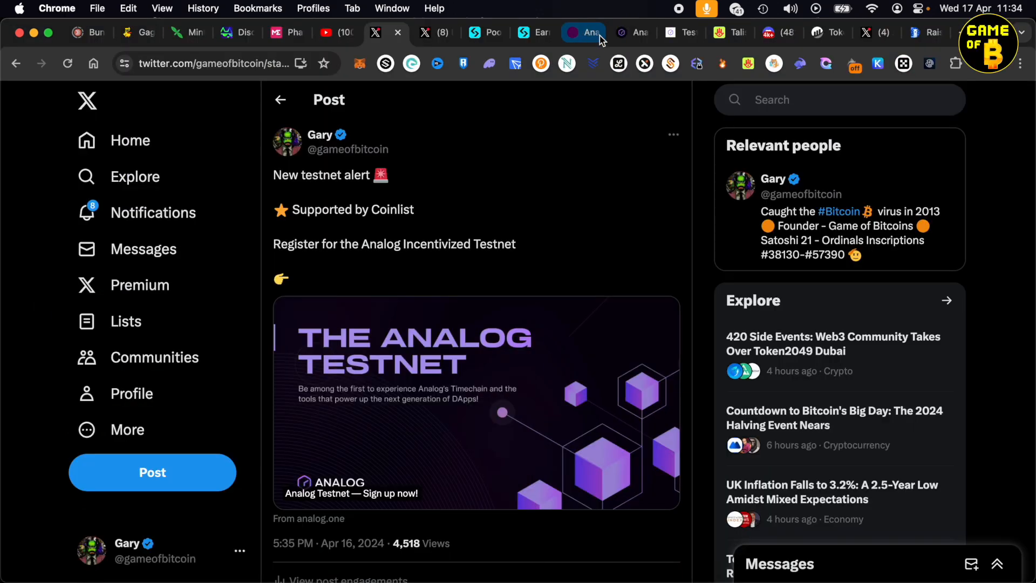
Step: Switch to the Analog Incentivized Testnet Quests page in Chrome and review the Developer quests and their point rewards
left_click(584, 36)
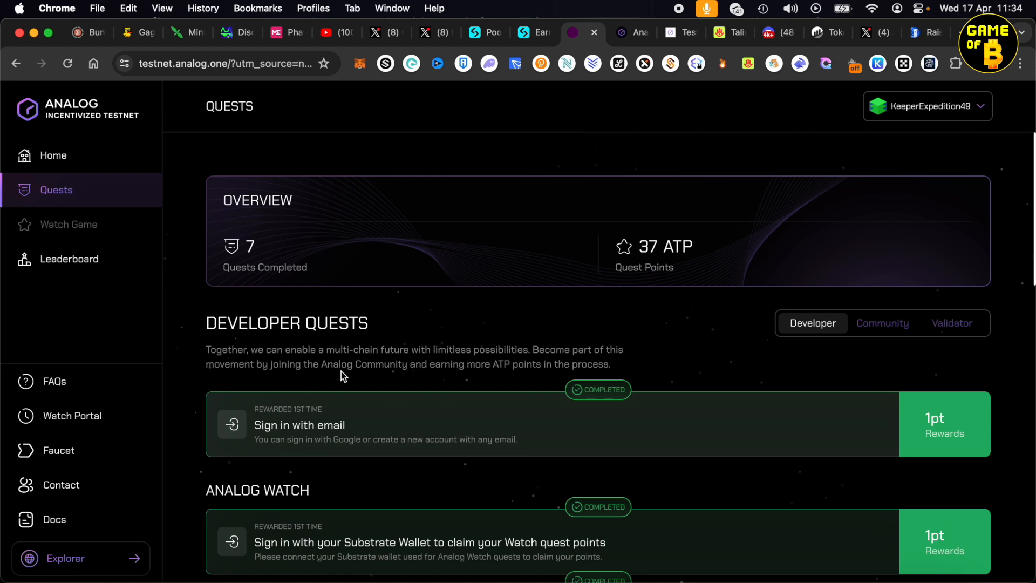
left_click_drag(215, 323, 411, 331)
left_click(411, 331)
scroll(414, 330, "down", 1)
scroll(414, 330, "down", 10)
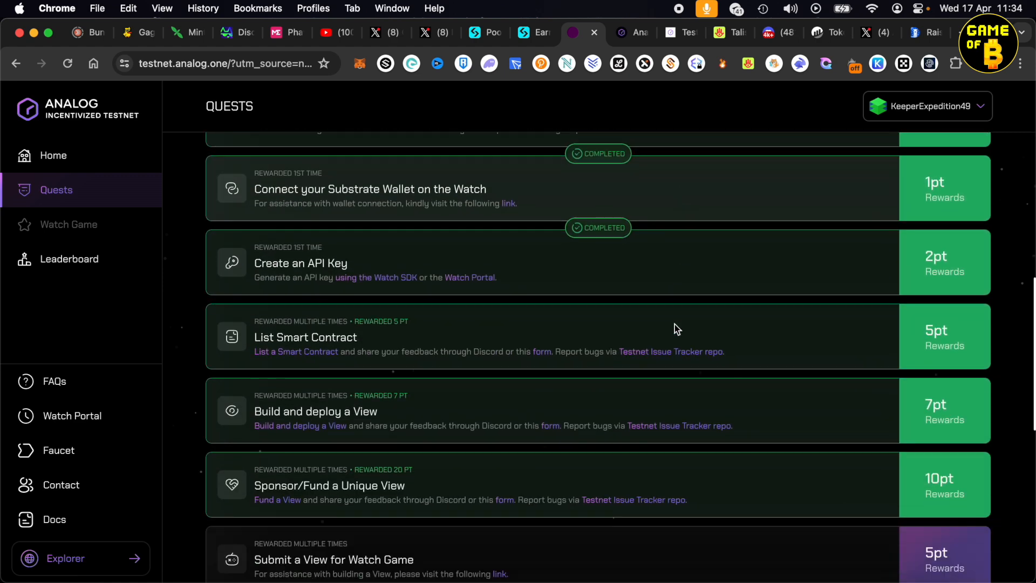
scroll(805, 367, "up", 5)
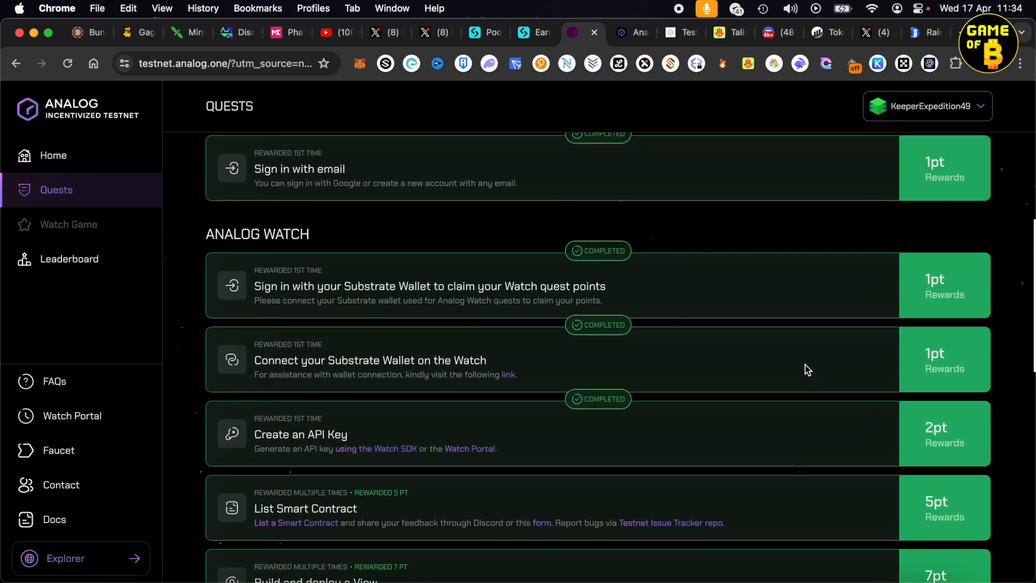
scroll(807, 370, "up", 5)
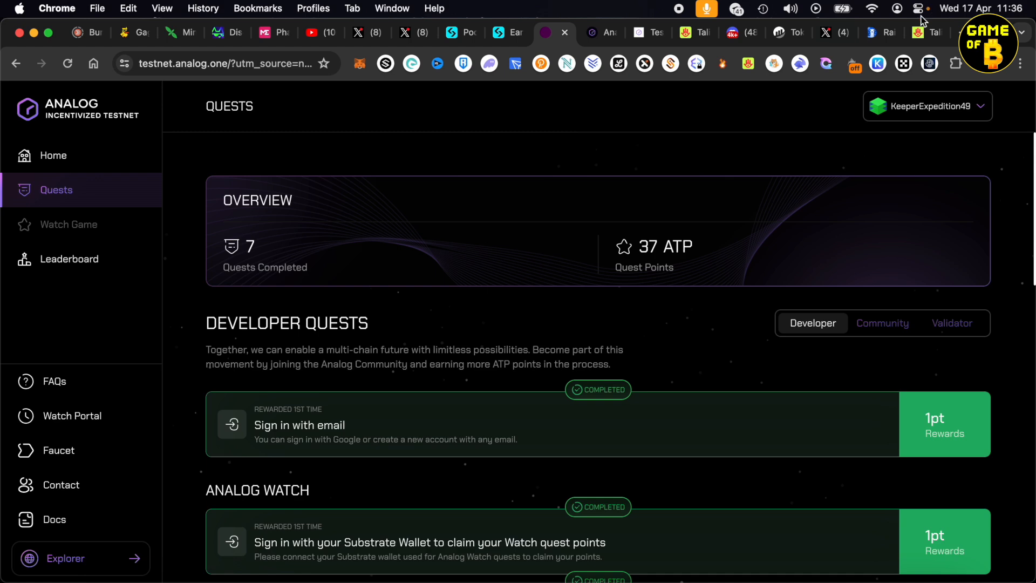
Step: View the Talisman wallet website and check the linked account details on the Analog Quests page
left_click(924, 32)
scroll(615, 270, "down", 2)
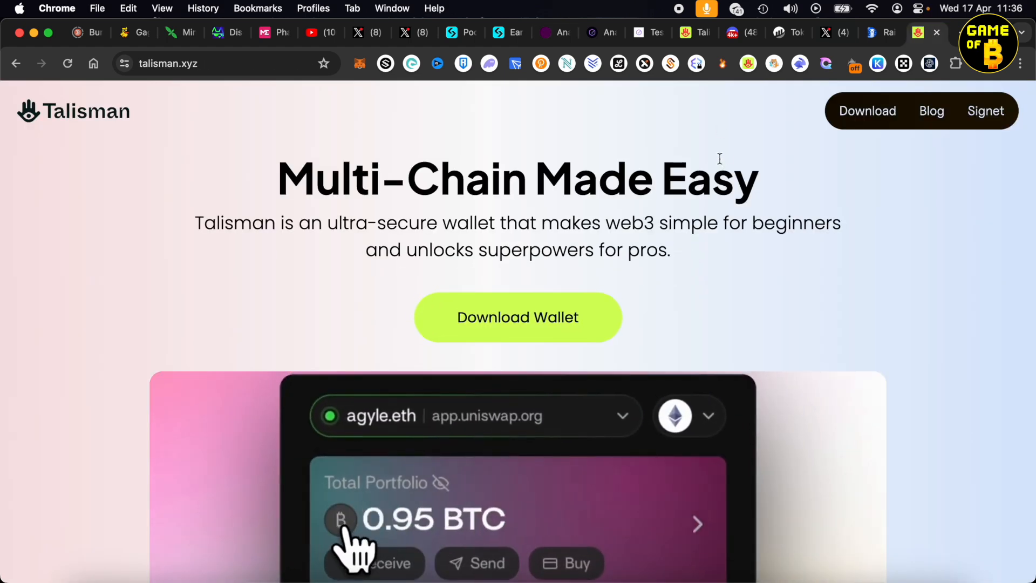
left_click(556, 34)
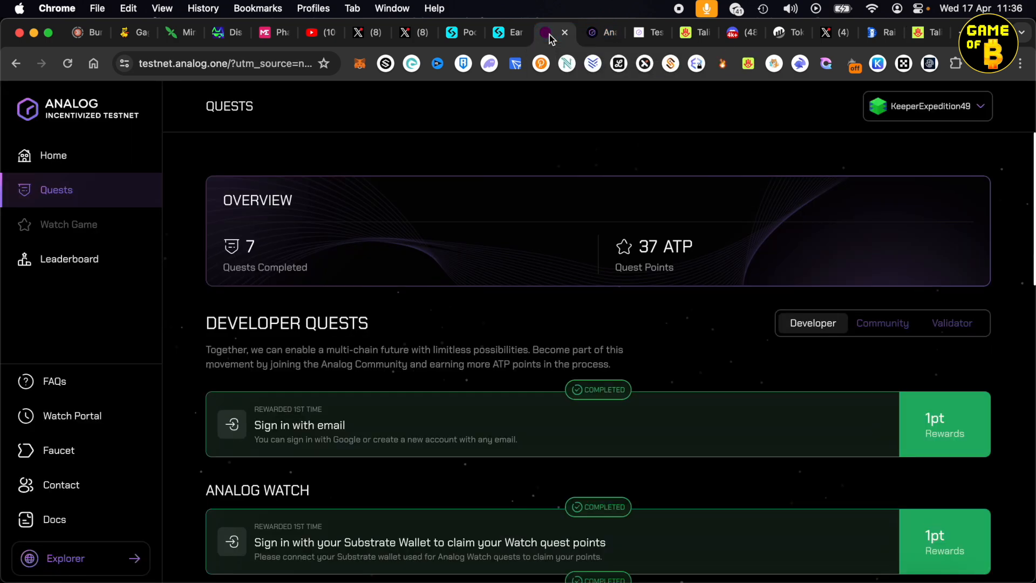
left_click(954, 107)
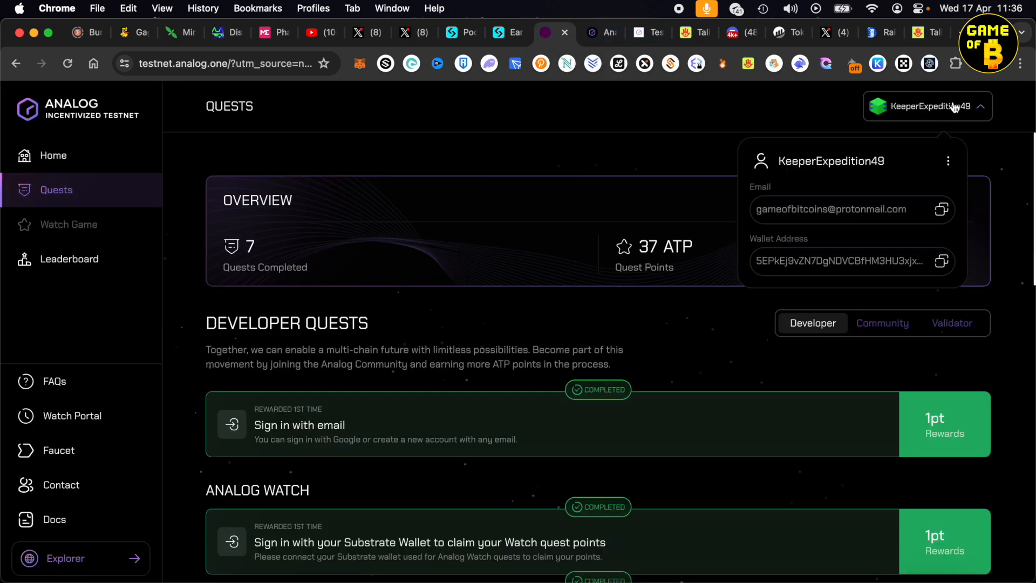
left_click(766, 111)
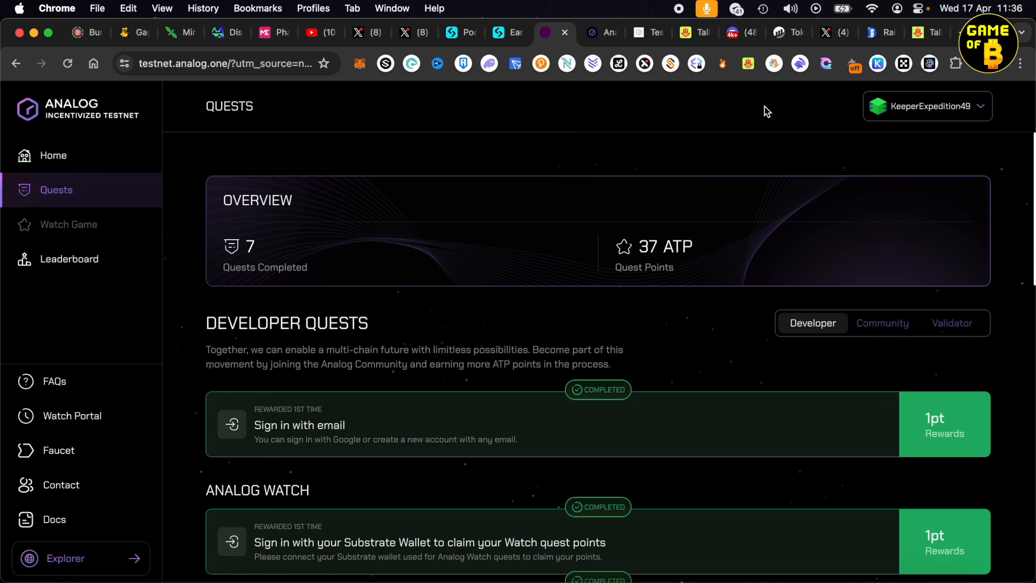
Step: Open the Testnet Faucet documentation and highlight the first three Talisman instructions for adding a network
left_click(638, 35)
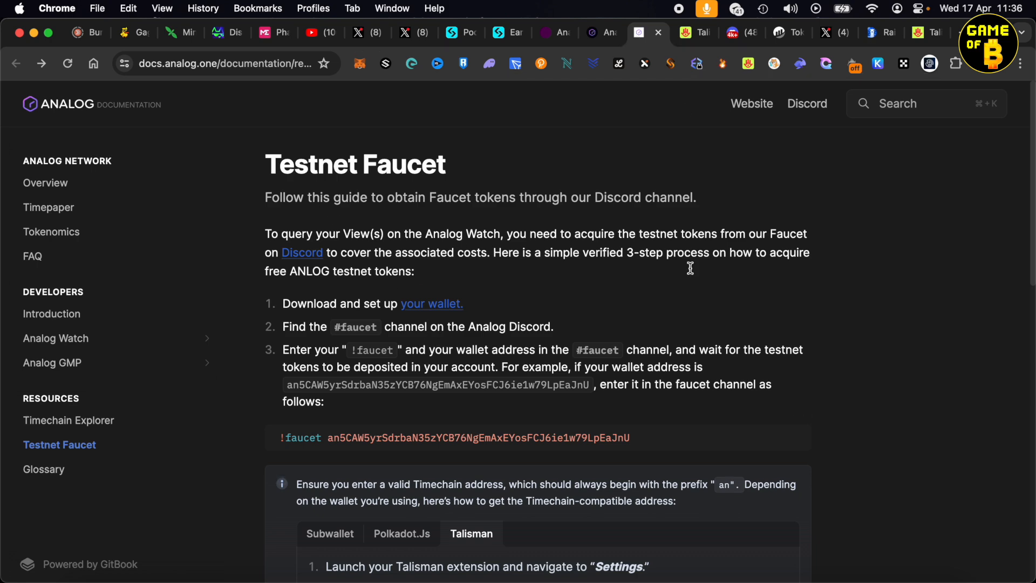
scroll(758, 359, "down", 2)
scroll(759, 359, "down", 5)
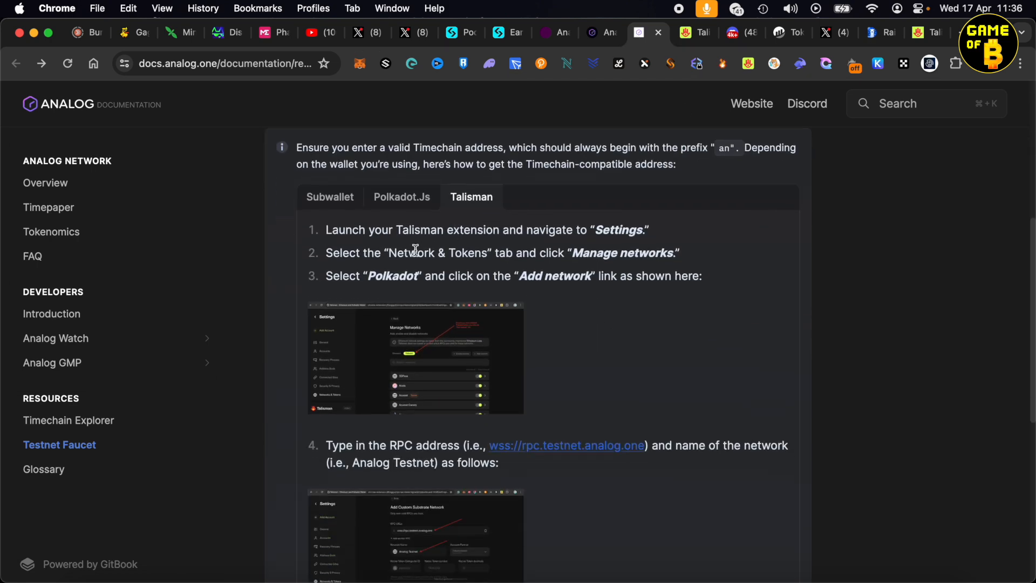
left_click_drag(321, 231, 699, 289)
left_click(697, 289)
Step: Open the form for adding a custom Polkadot network from Talisman's Manage Networks settings
left_click(691, 34)
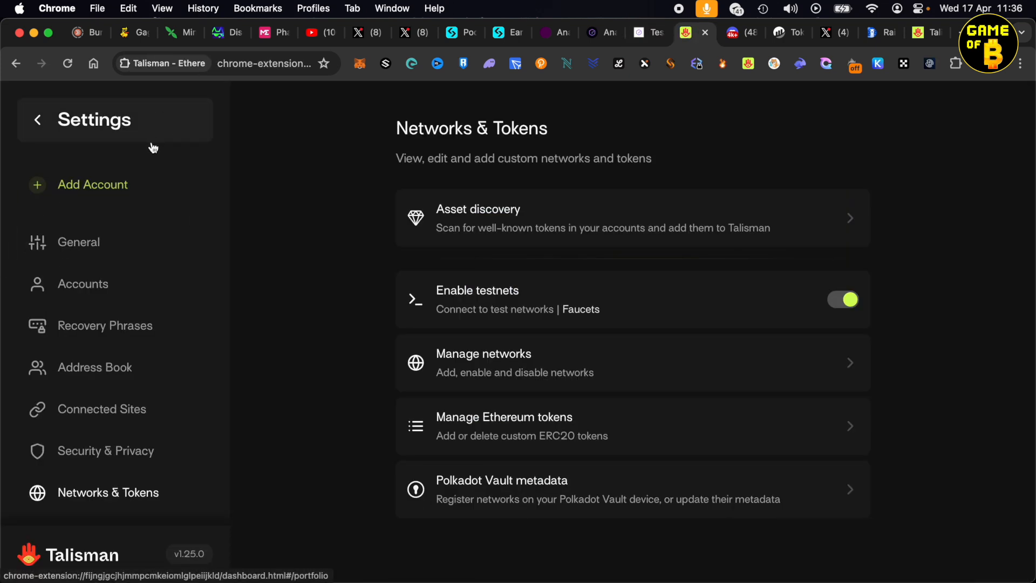
scroll(213, 321, "down", 2)
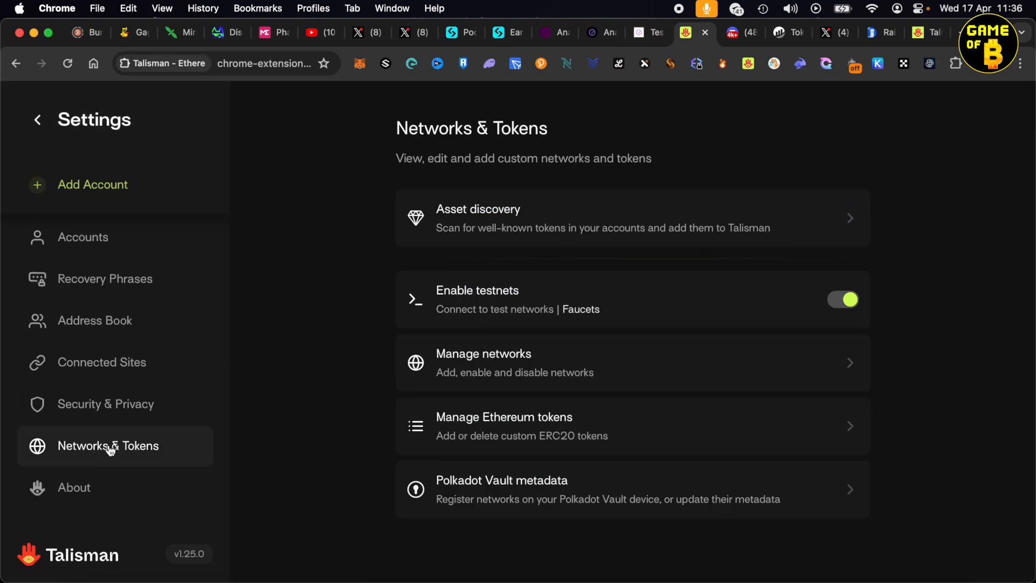
left_click(152, 446)
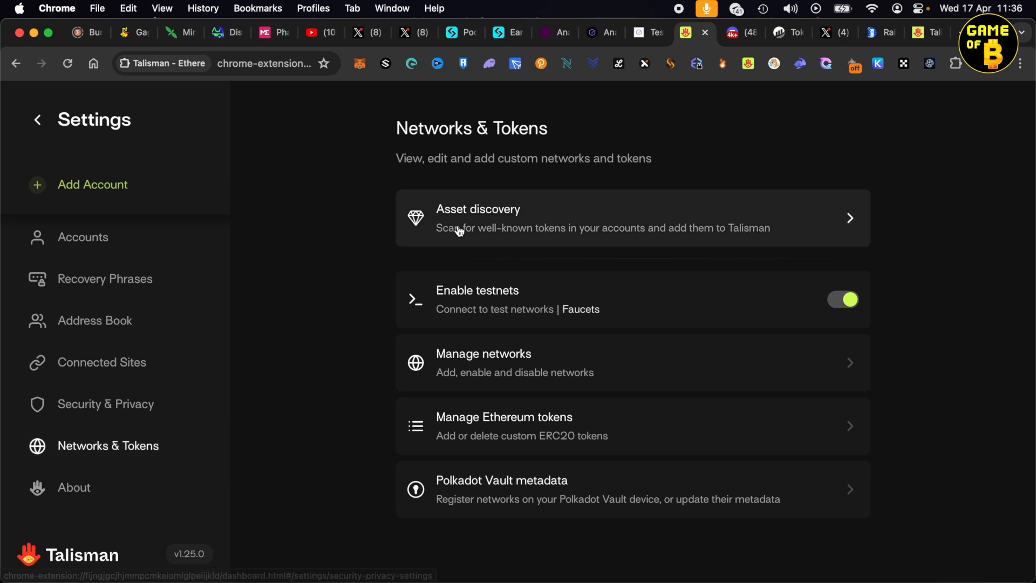
left_click(499, 355)
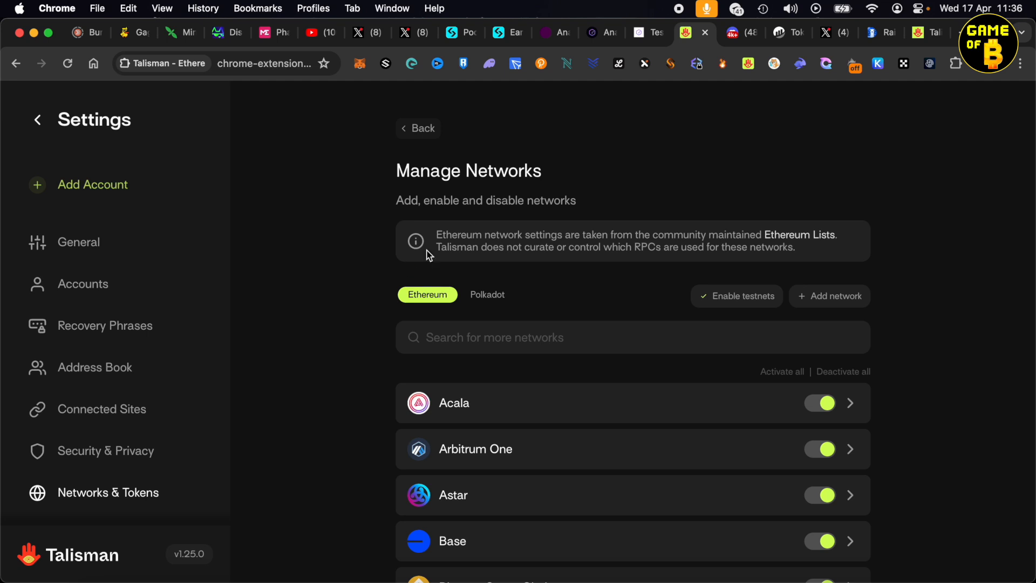
left_click(492, 304)
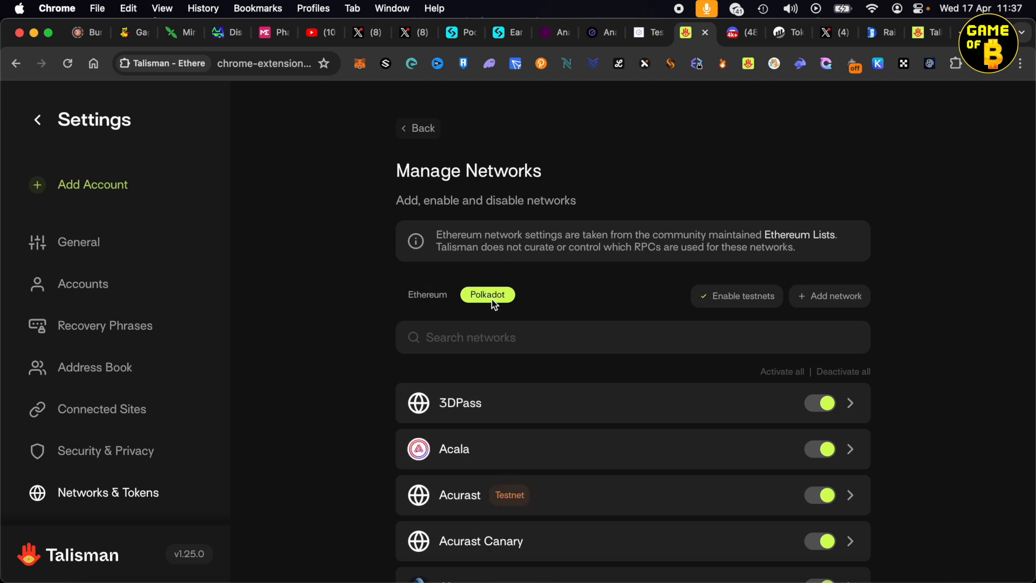
left_click(832, 296)
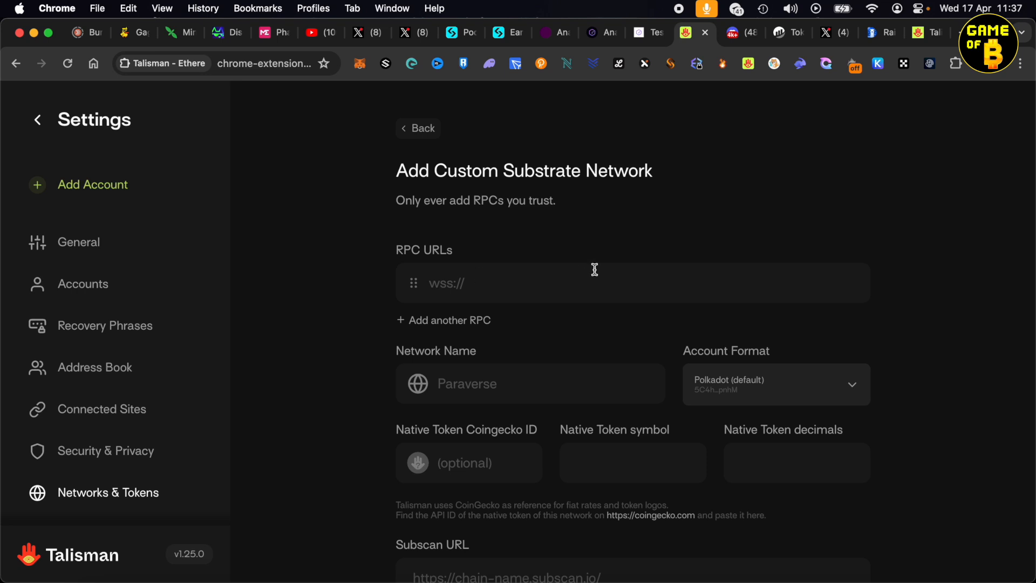
Step: Highlight the RPC address wss://rpc.testnet.analog.one in the faucet guide, review the remaining instructions, and return to the Talisman network form
left_click(645, 34)
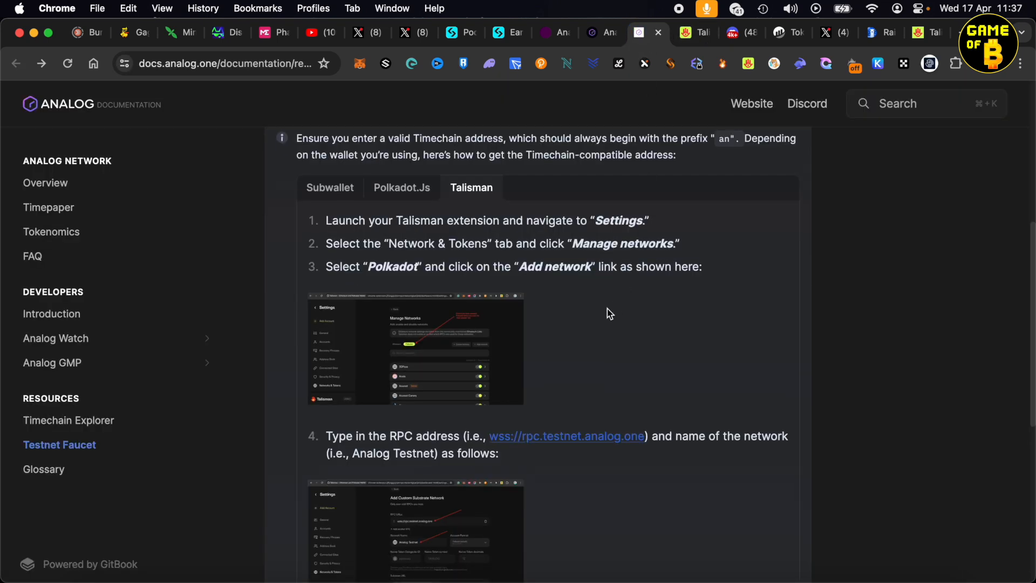
scroll(607, 309, "down", 2)
left_click_drag(480, 365, 653, 365)
scroll(546, 415, "down", 2)
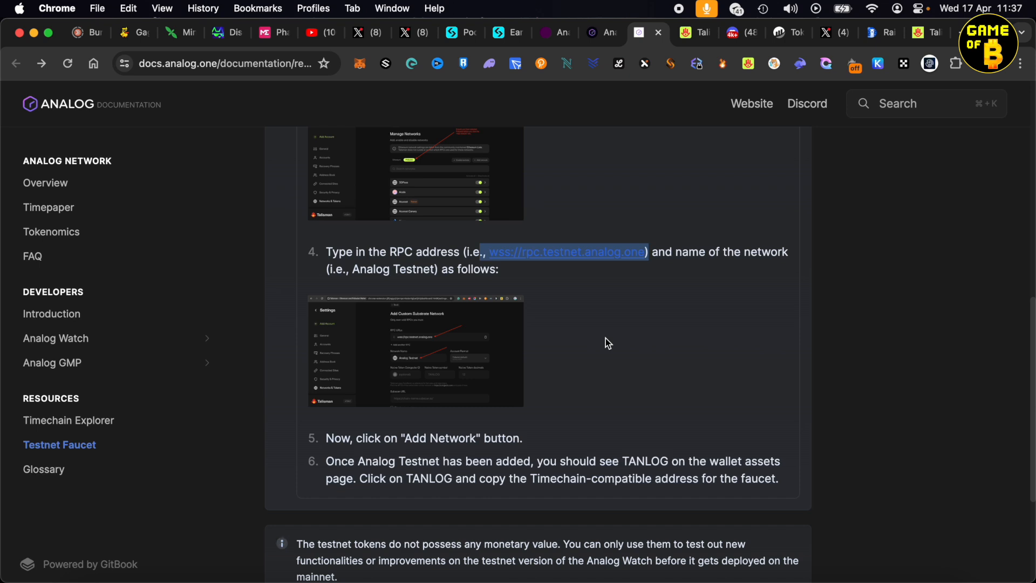
key("ctrl+Tab")
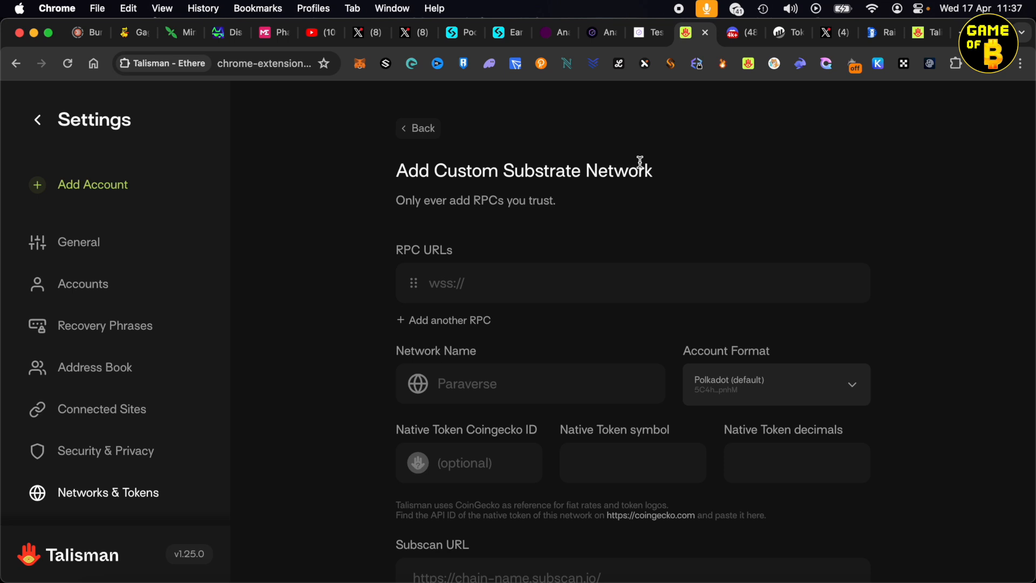
Step: Locate the faucet channel in the Analog Discord server and start a message with "!faucet"
left_click(737, 33)
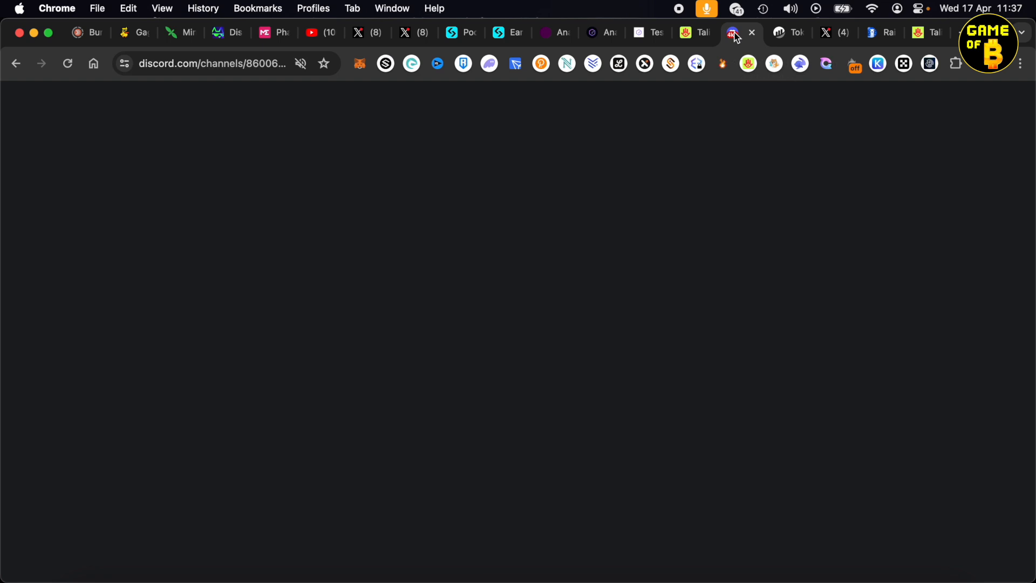
scroll(151, 291, "down", 5)
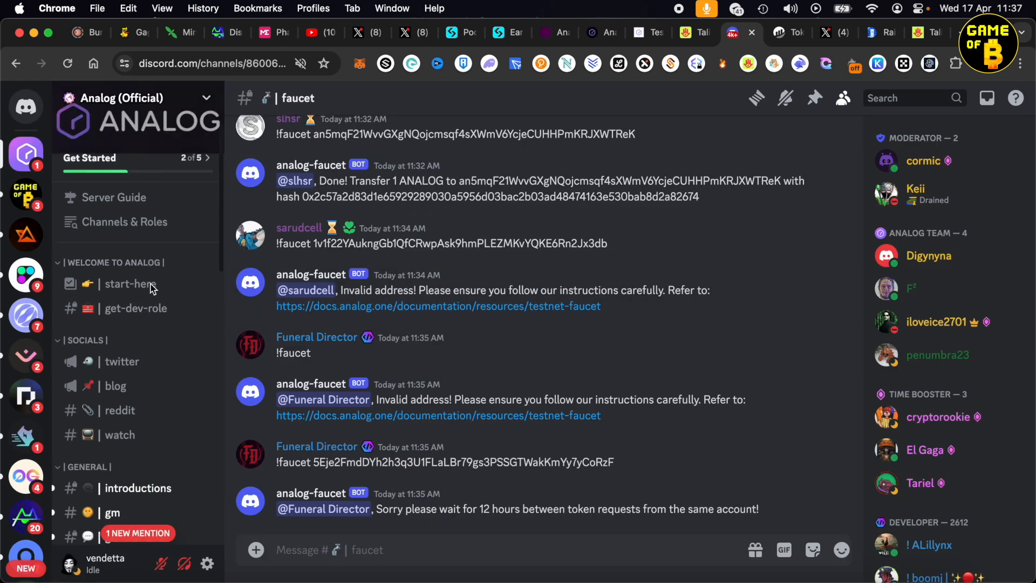
scroll(151, 286, "down", 1)
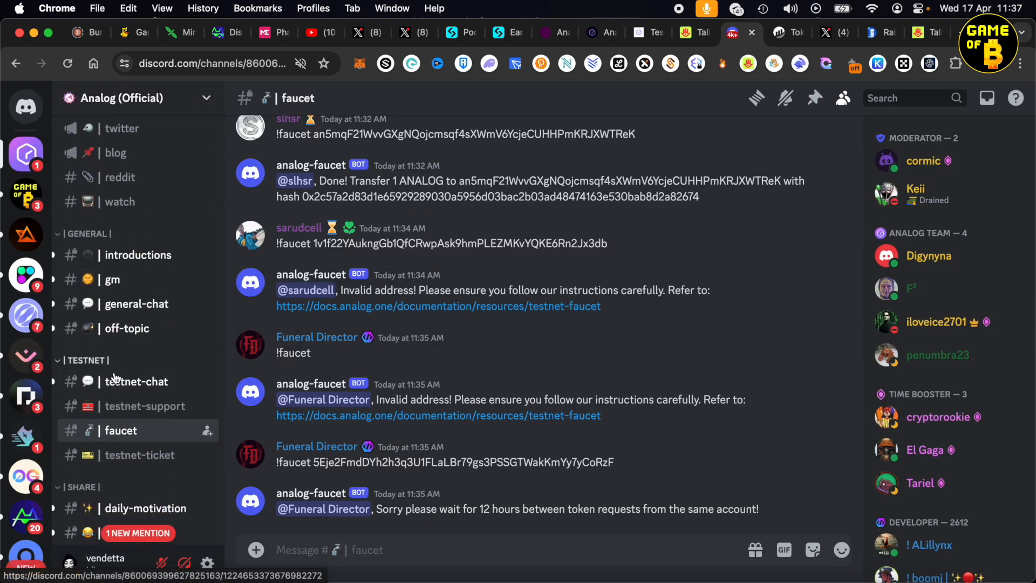
scroll(110, 398, "down", 2)
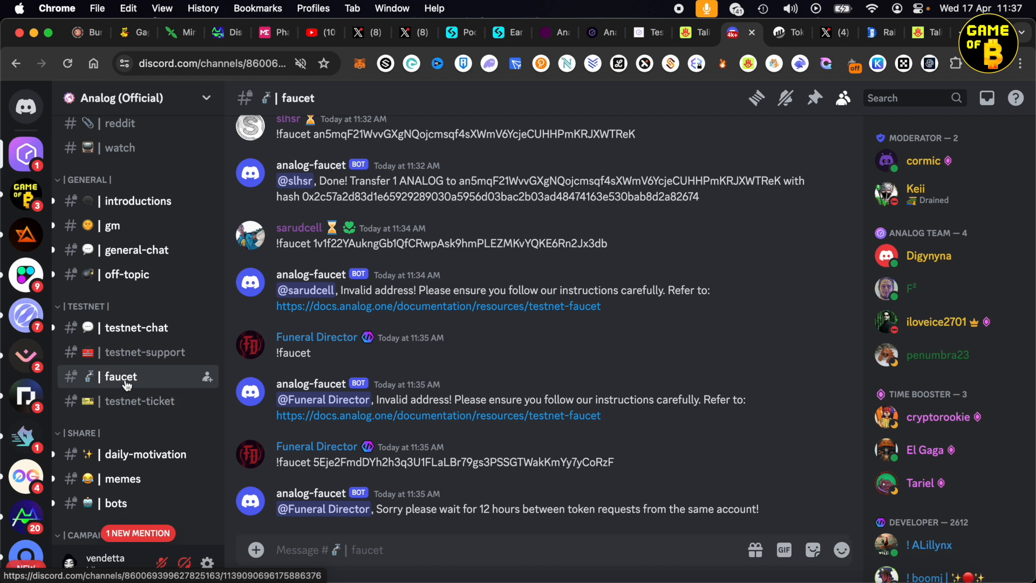
left_click(386, 551)
type("!faucet")
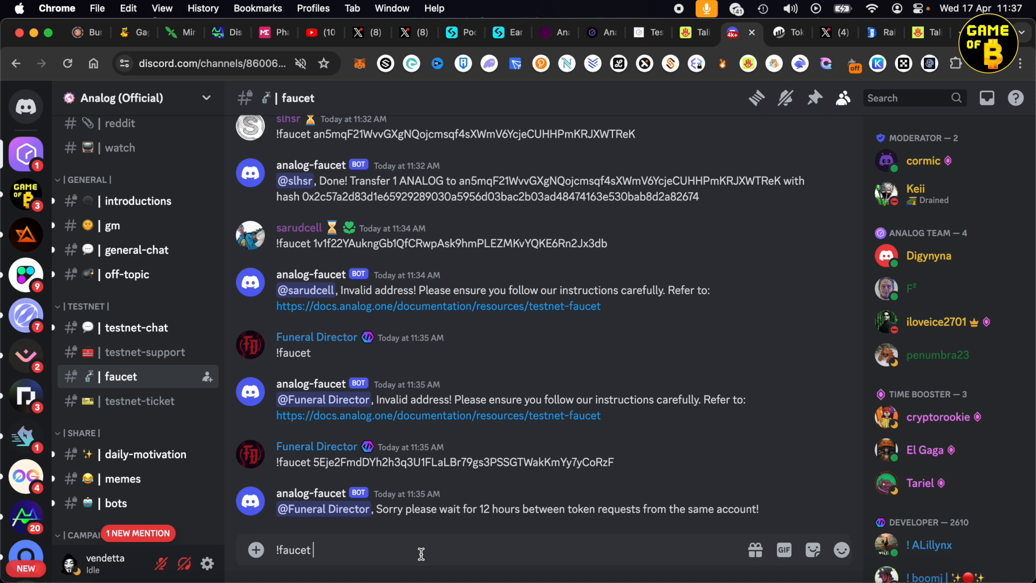
Step: Copy the Analog address from the Analog Watch account details and paste it after "!faucet" in the Discord faucet message
left_click(548, 33)
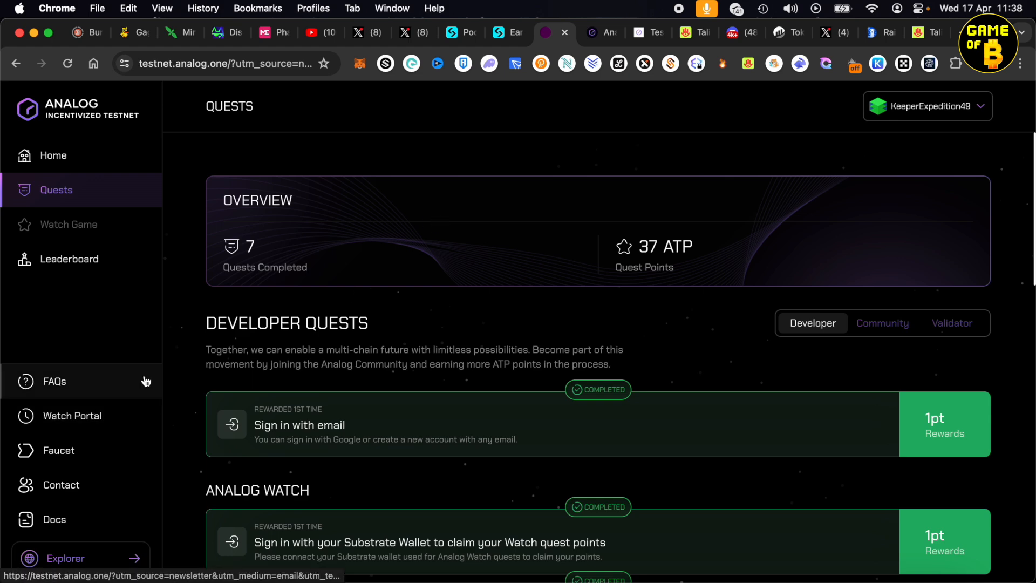
left_click(582, 32)
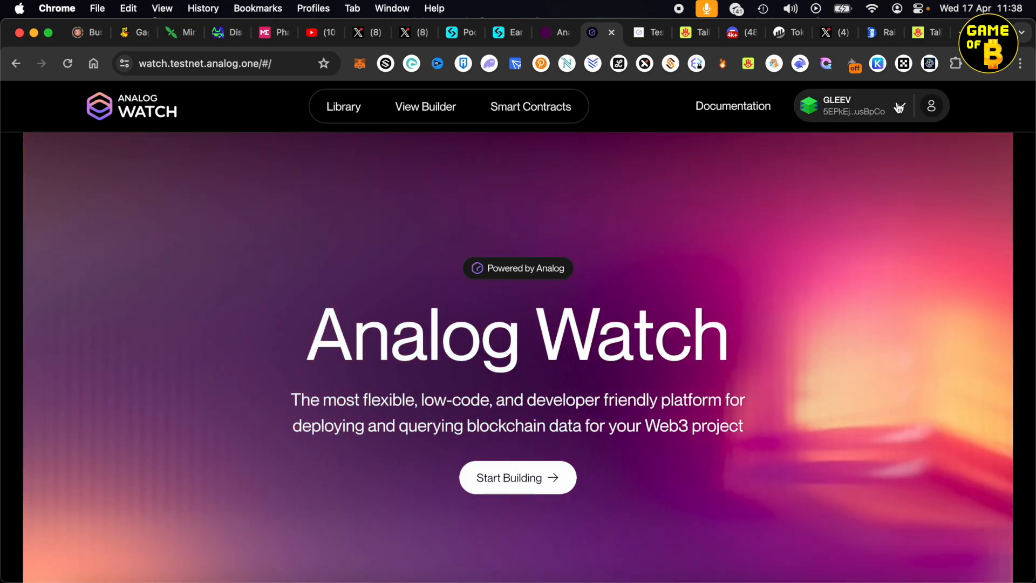
left_click(901, 106)
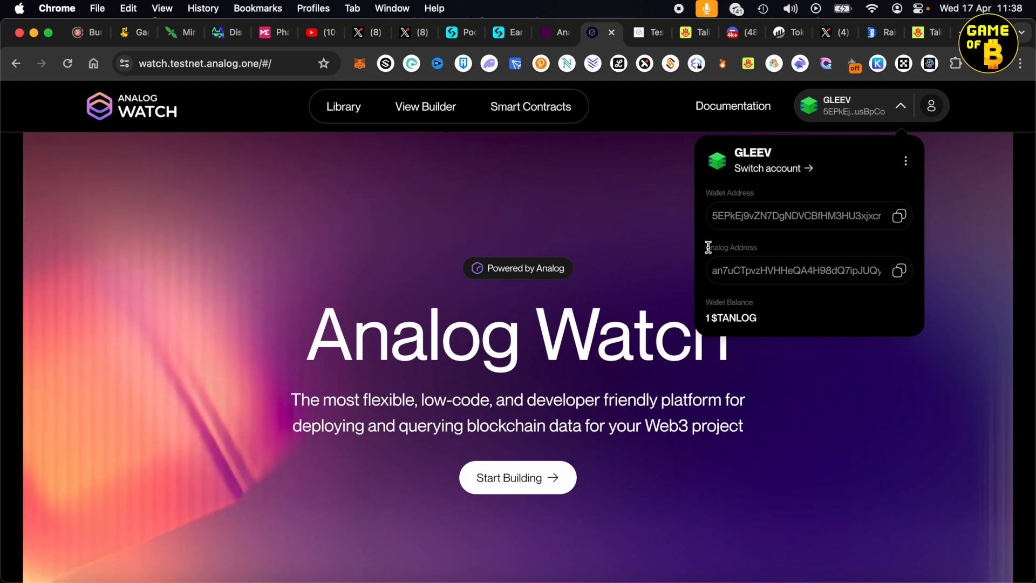
left_click_drag(706, 246, 755, 246)
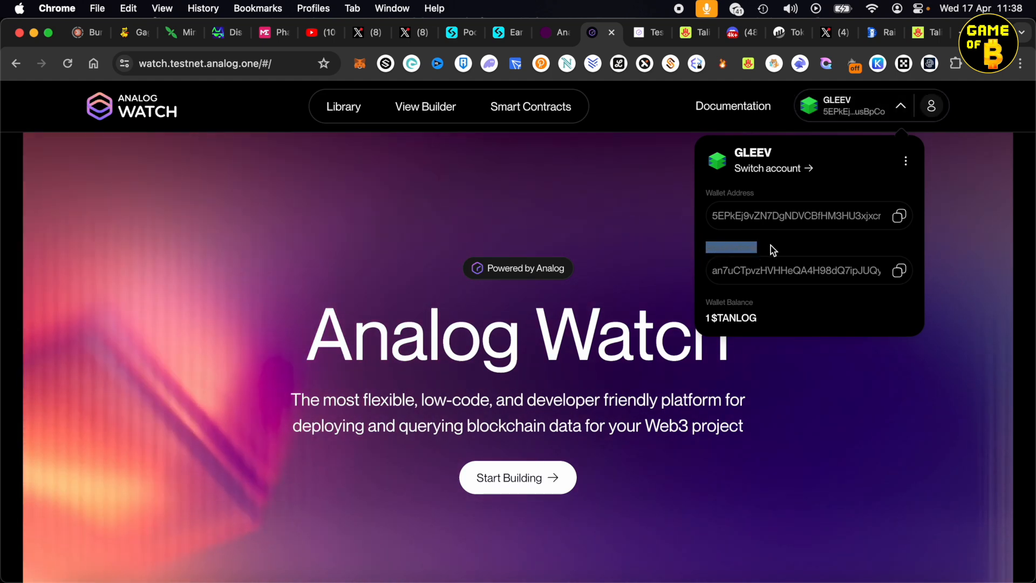
left_click(770, 251)
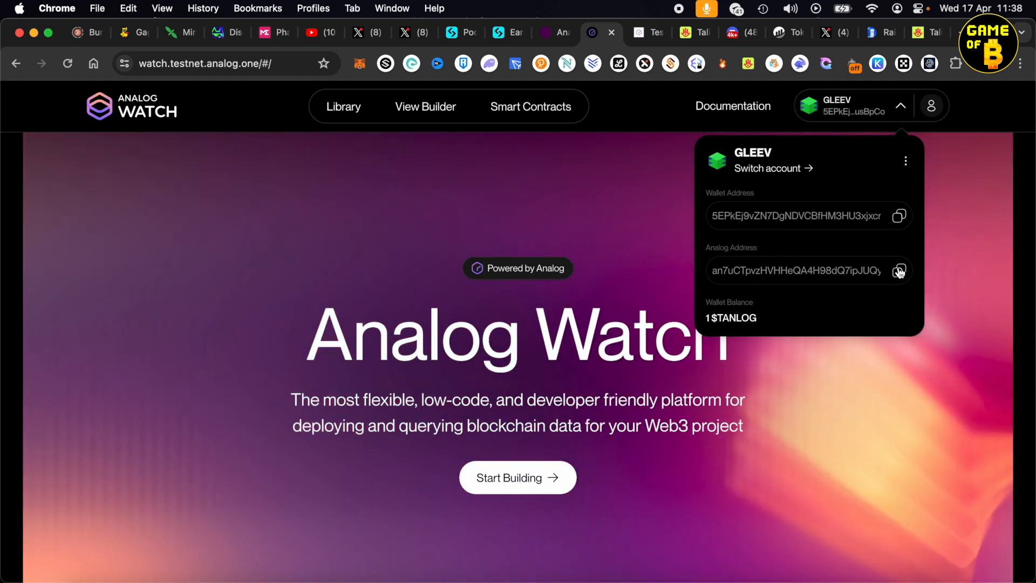
left_click(904, 272)
left_click(961, 258)
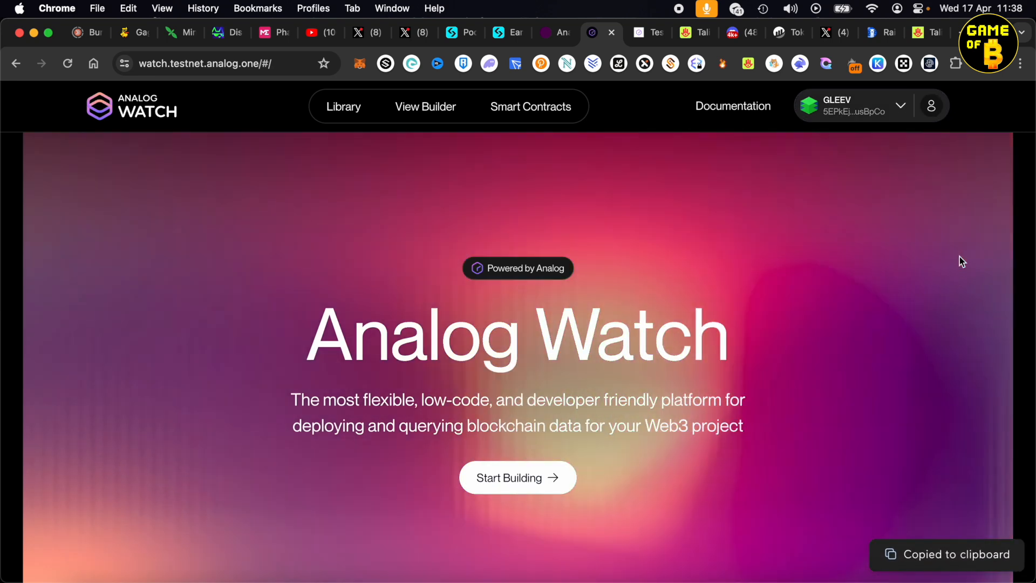
left_click(736, 37)
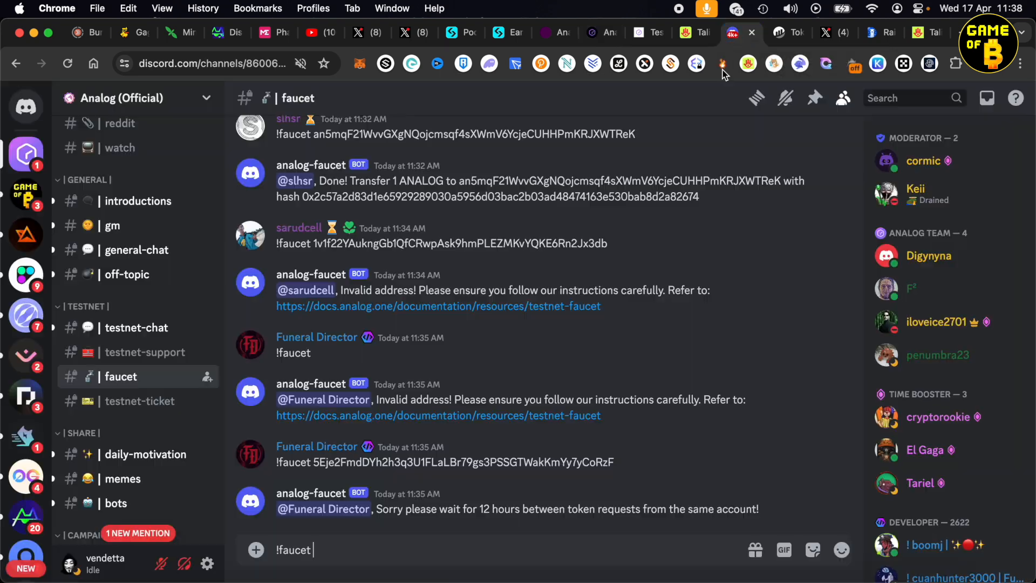
key("super+v")
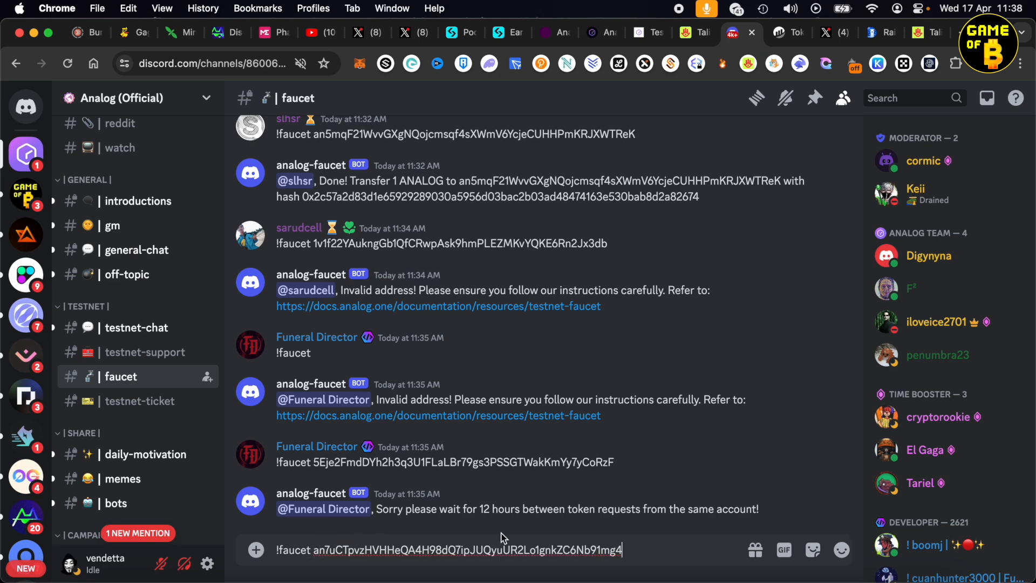
Step: Send the "!faucet" request in the Discord faucet channel and check the bot's reply
key("Return")
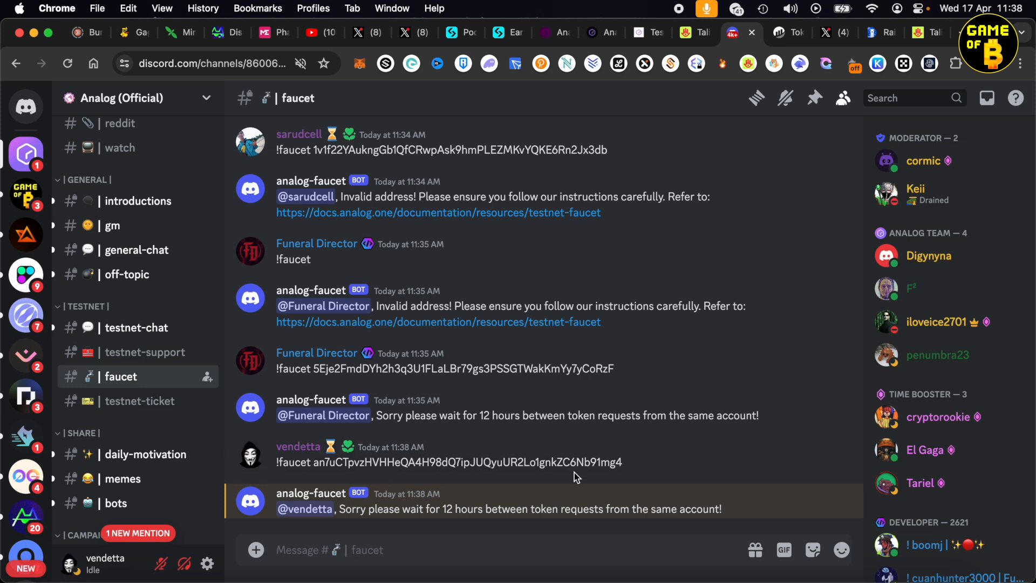
left_click_drag(345, 509, 581, 506)
left_click(597, 505)
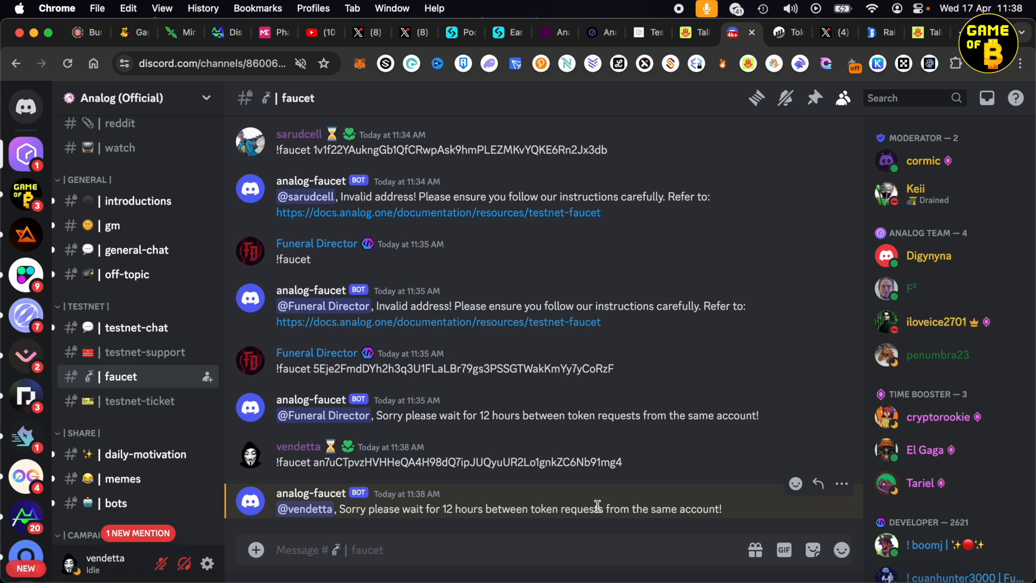
Step: Switch to the Analog testnet quests page and examine the email sign-in and Substrate wallet quests
left_click(556, 33)
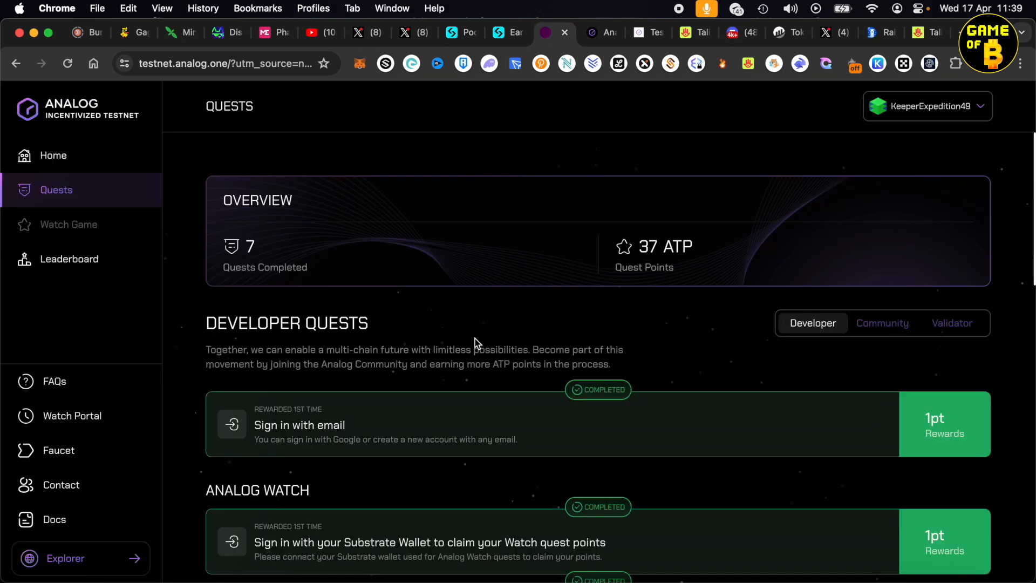
scroll(474, 338, "down", 3)
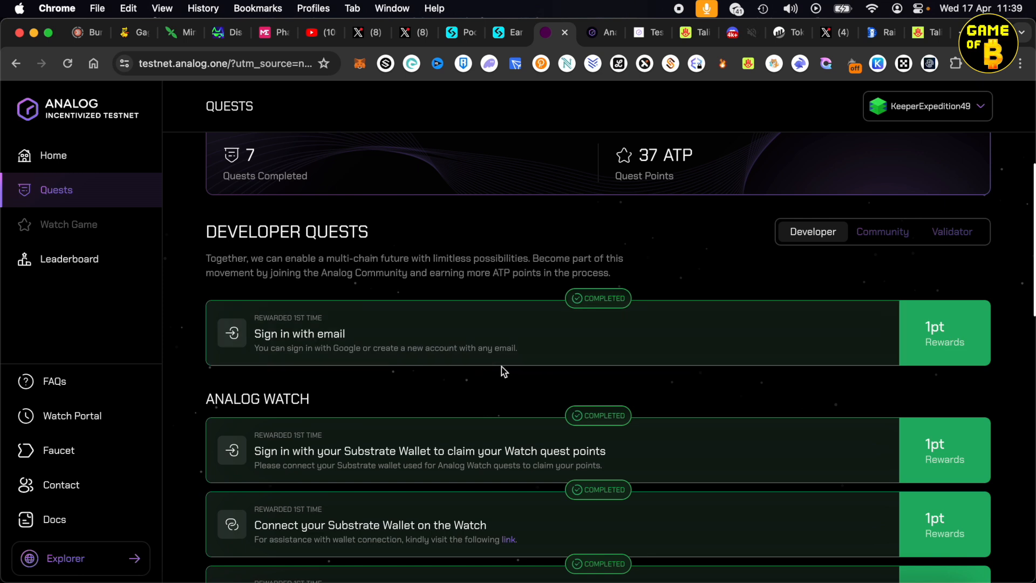
scroll(501, 367, "down", 3)
left_click_drag(289, 366, 420, 362)
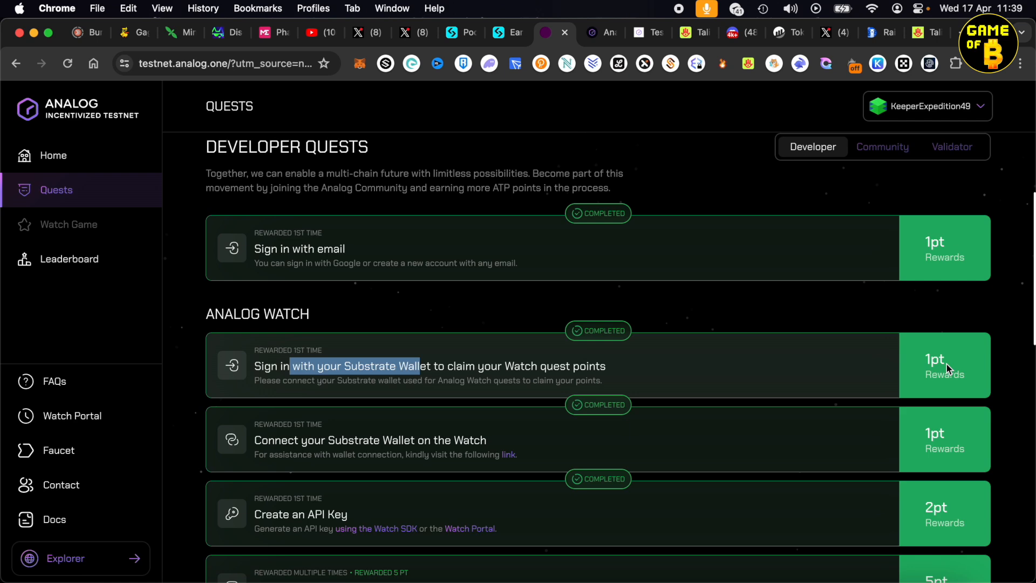
scroll(947, 364, "down", 3)
left_click_drag(281, 336, 488, 336)
left_click(606, 32)
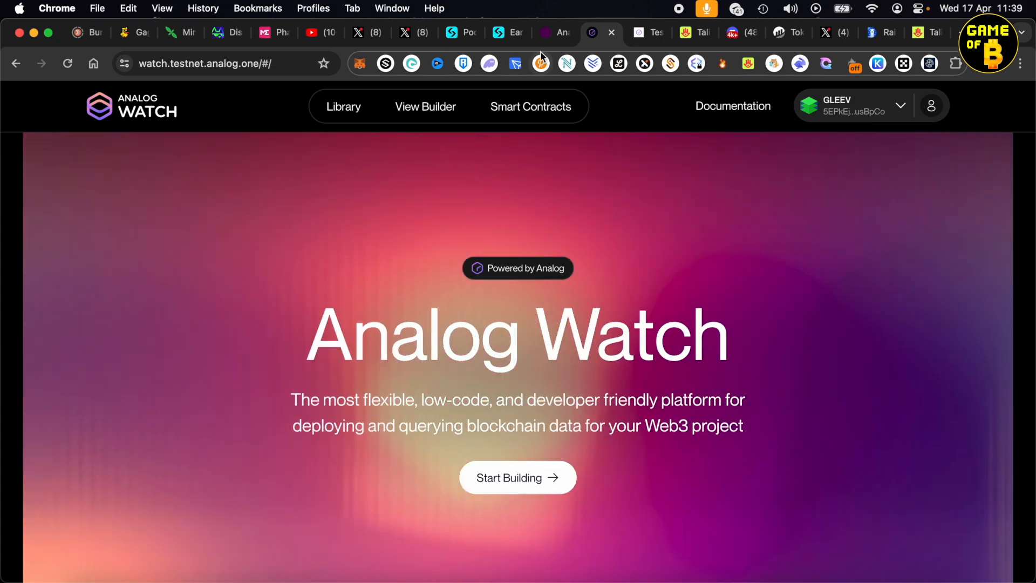
left_click(554, 33)
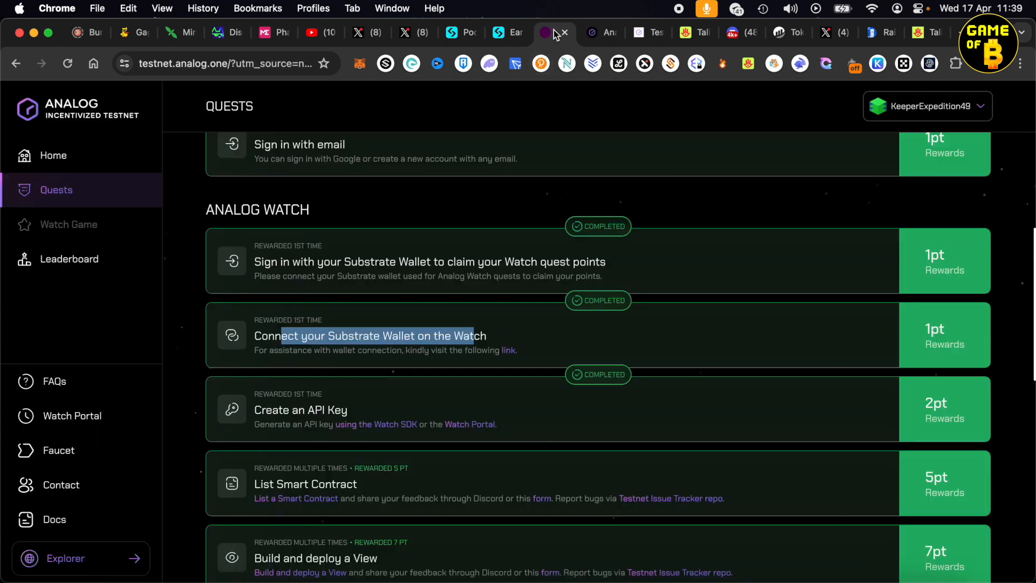
left_click(799, 324)
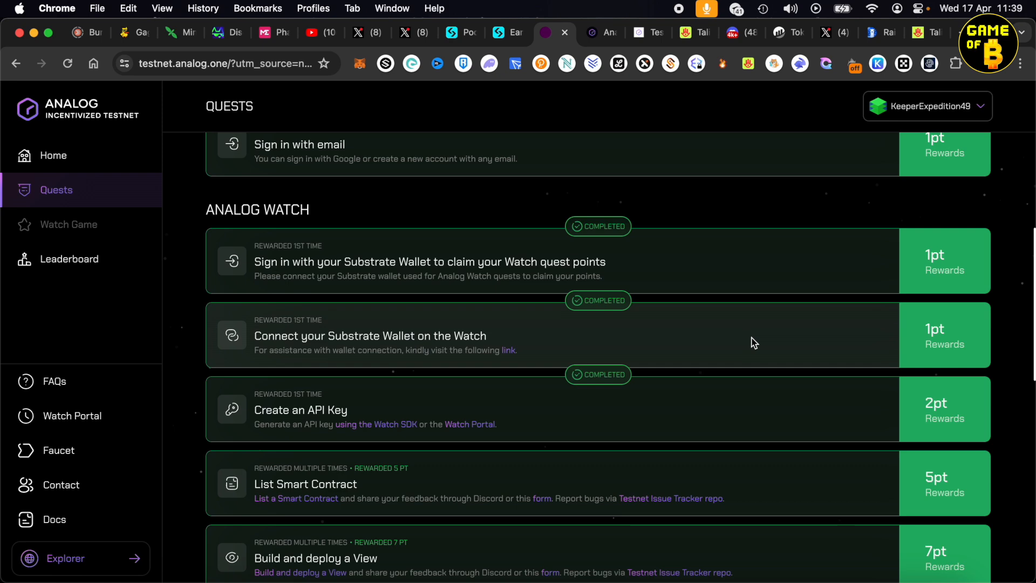
Step: Examine the remaining Analog Watch developer quests, from Create an API Key to Submit a View for Watch Game
scroll(783, 332, "down", 3)
scroll(783, 332, "down", 2)
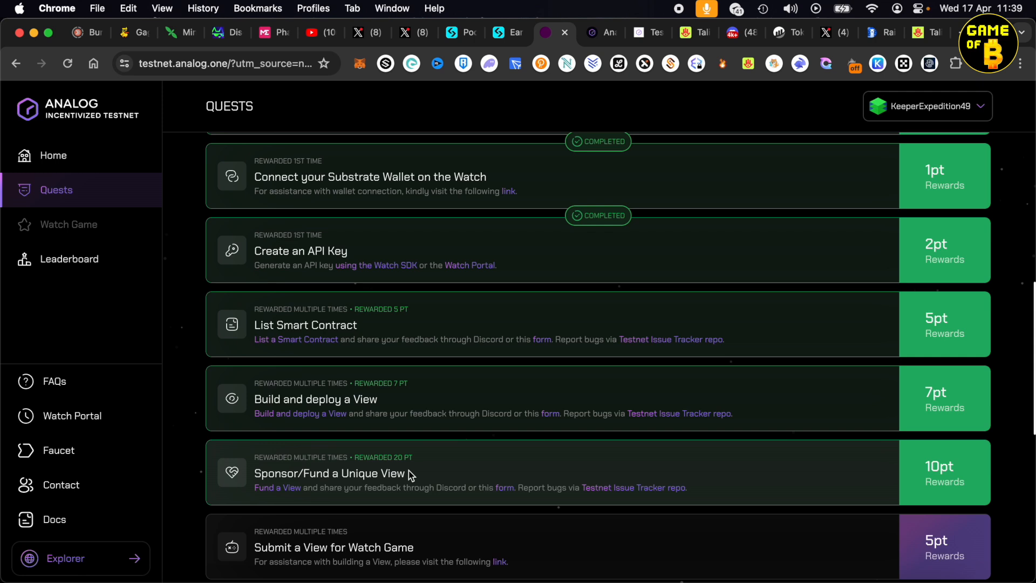
left_click_drag(262, 547, 397, 544)
left_click(399, 545)
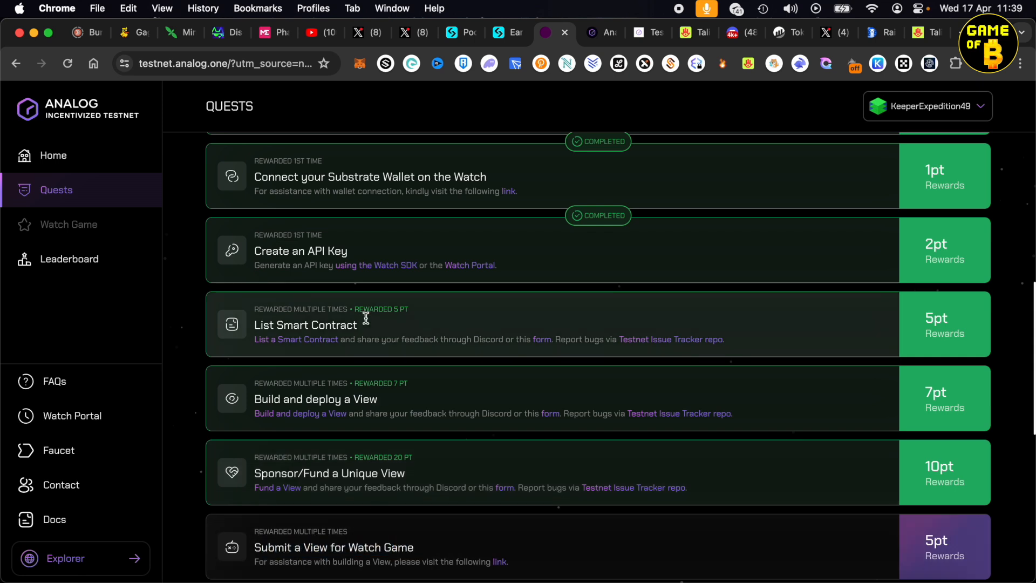
scroll(378, 313, "up", 2)
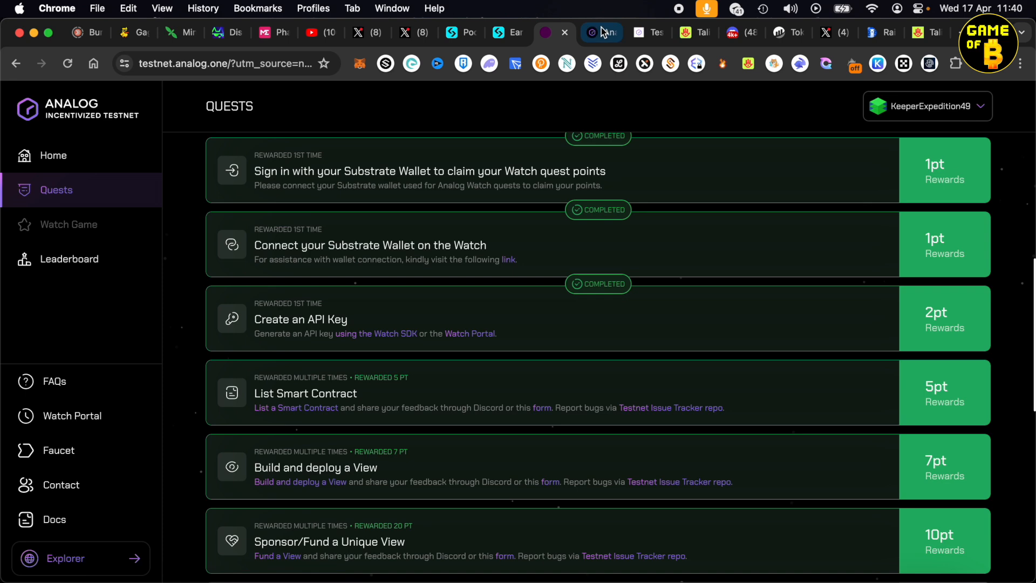
Step: Open the profile page in Analog Watch and check the account balance
left_click(418, 226)
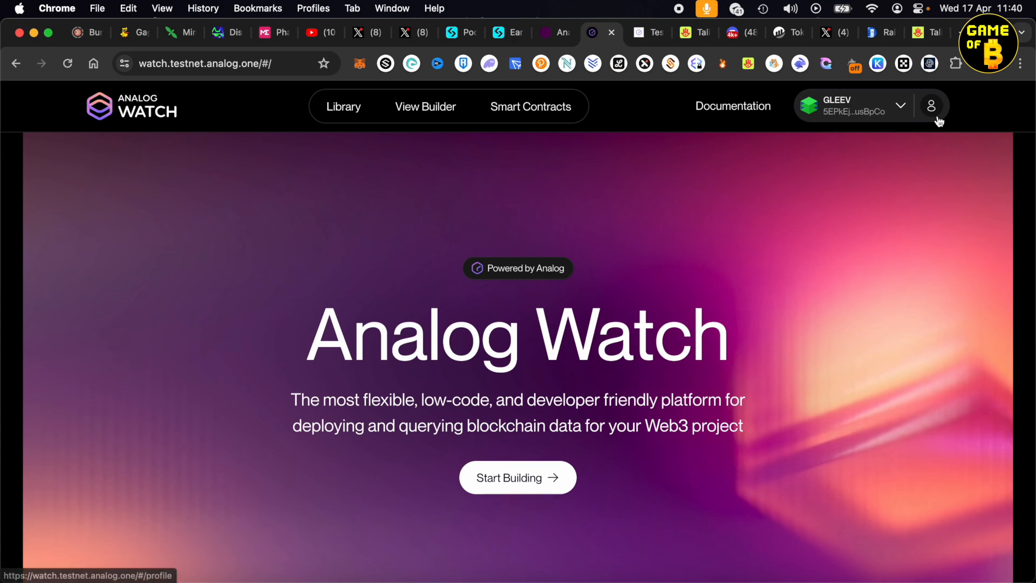
left_click(939, 122)
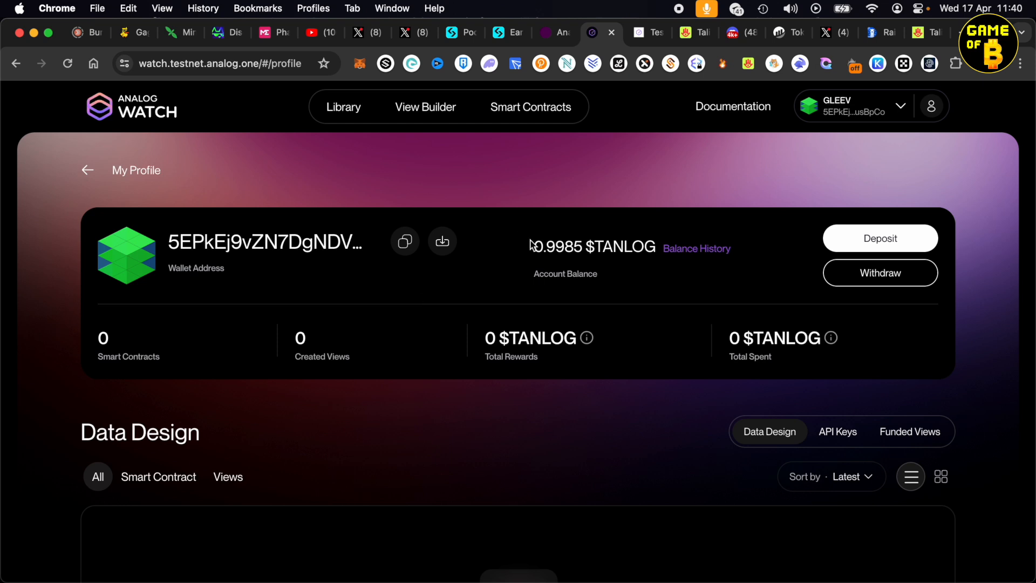
left_click_drag(533, 245, 653, 244)
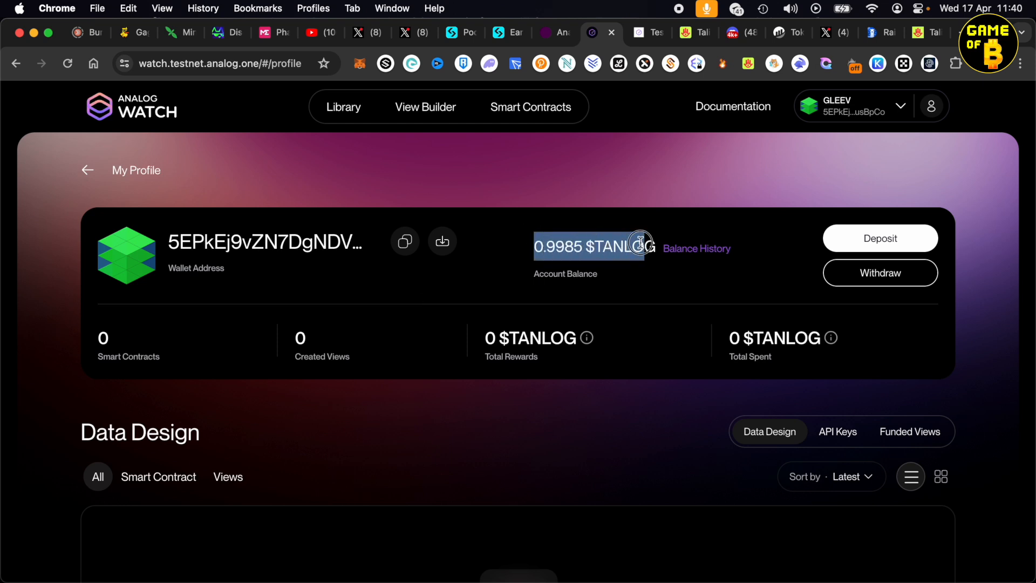
left_click(641, 243)
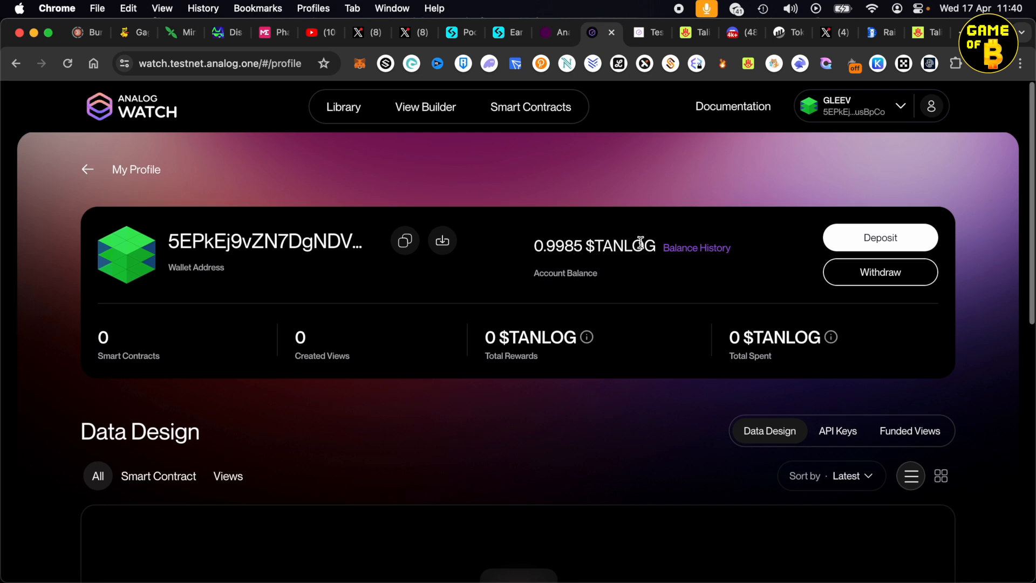
Step: Start a new API key from the profile's API Keys section and choose Testnet as its instance
scroll(639, 241, "down", 1)
scroll(631, 391, "down", 3)
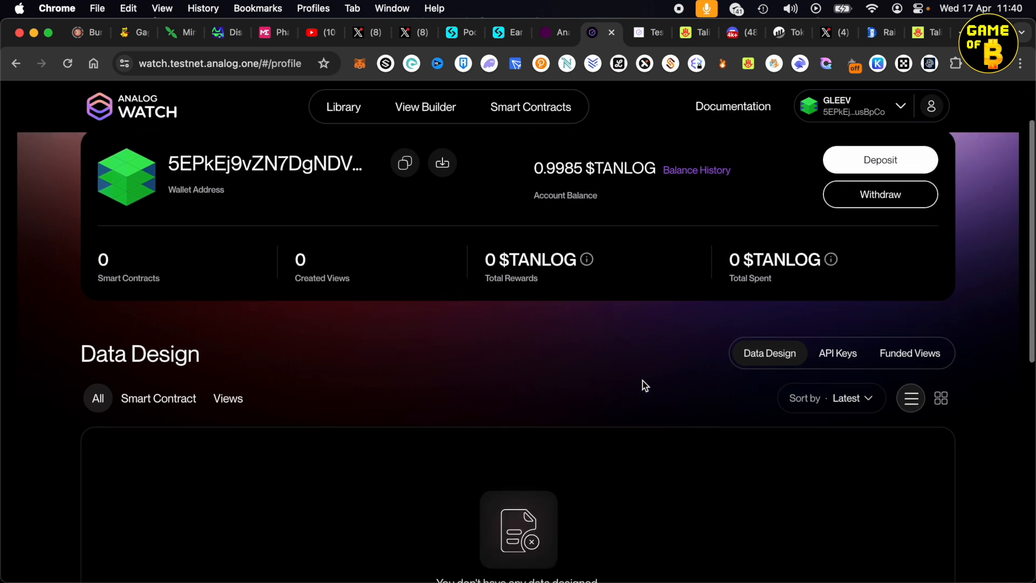
left_click(842, 370)
scroll(653, 369, "down", 1)
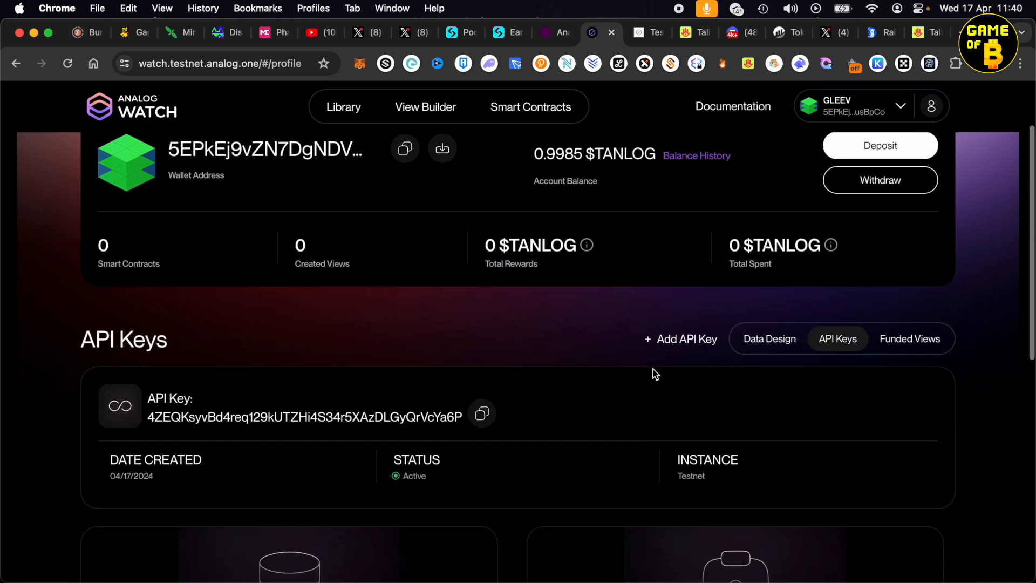
left_click(671, 339)
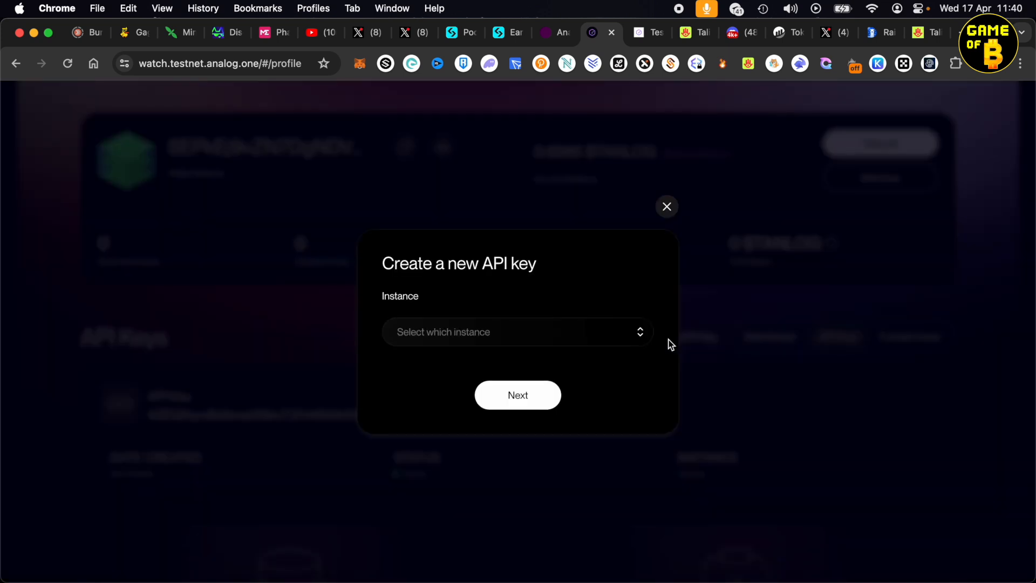
left_click(533, 333)
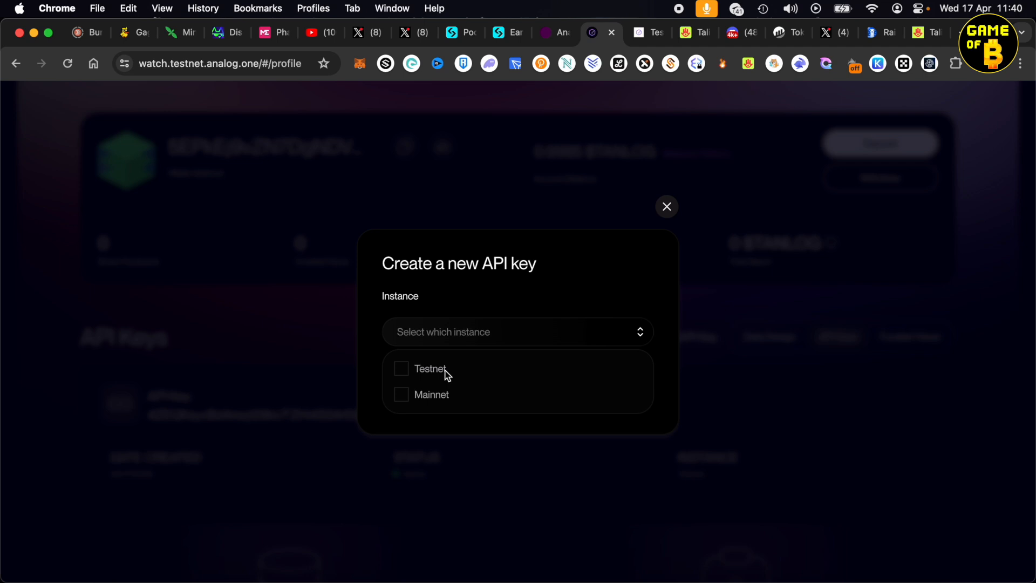
left_click(404, 370)
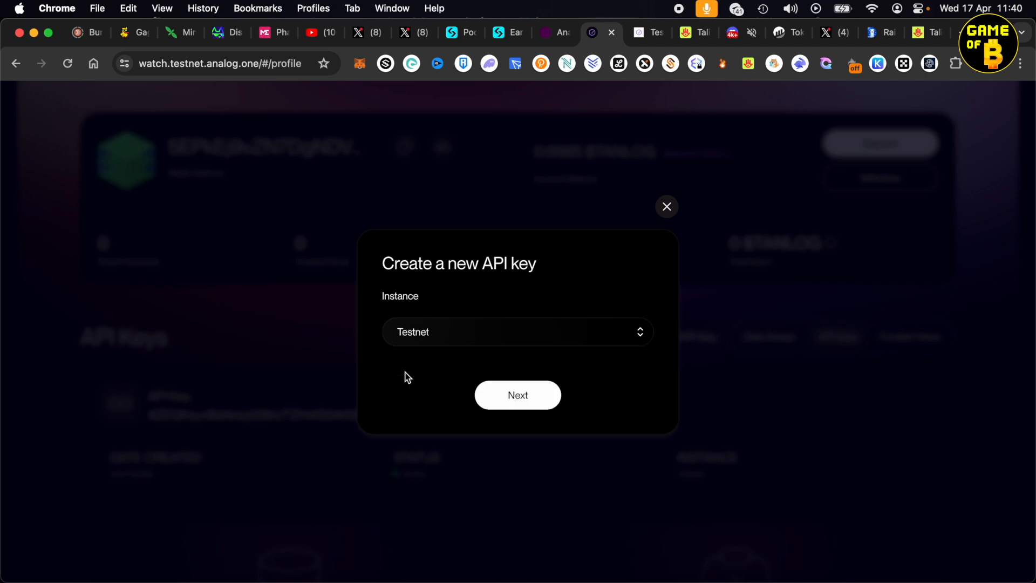
left_click(510, 400)
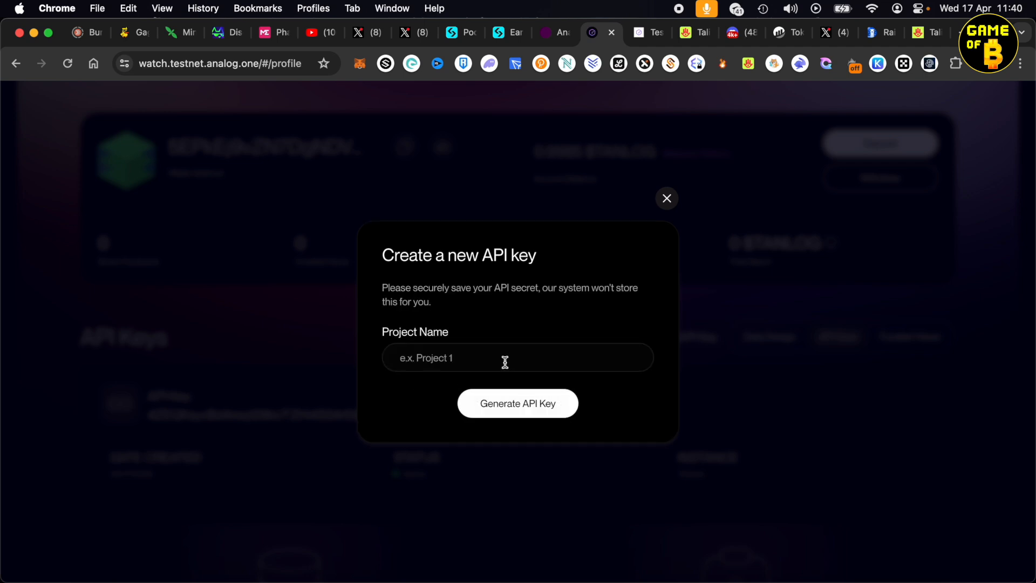
Step: Name the project TestingAPI, generate the API key with wallet approval, and finish the key creation dialog
left_click(506, 362)
type("TestingAPI")
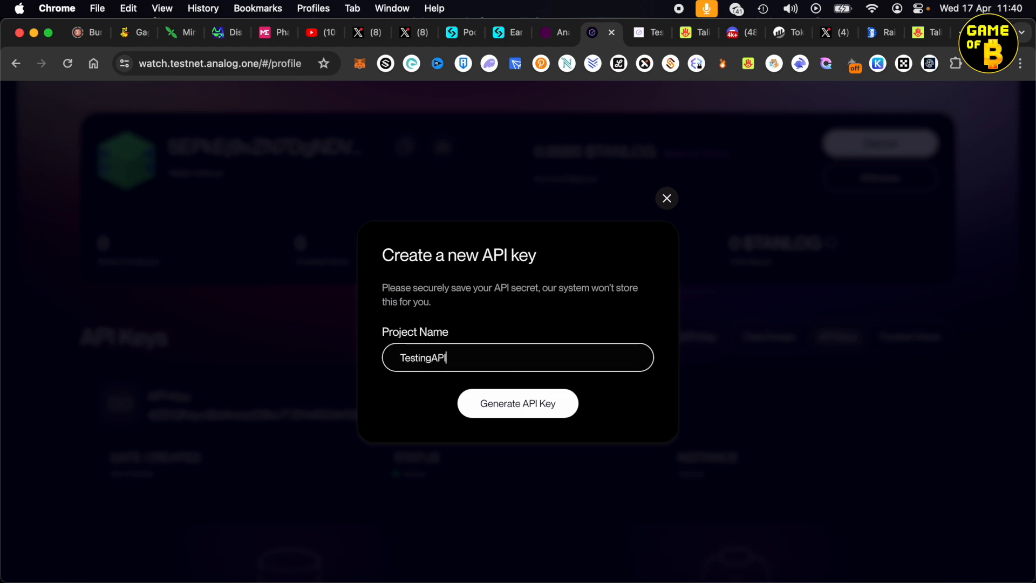
left_click(529, 403)
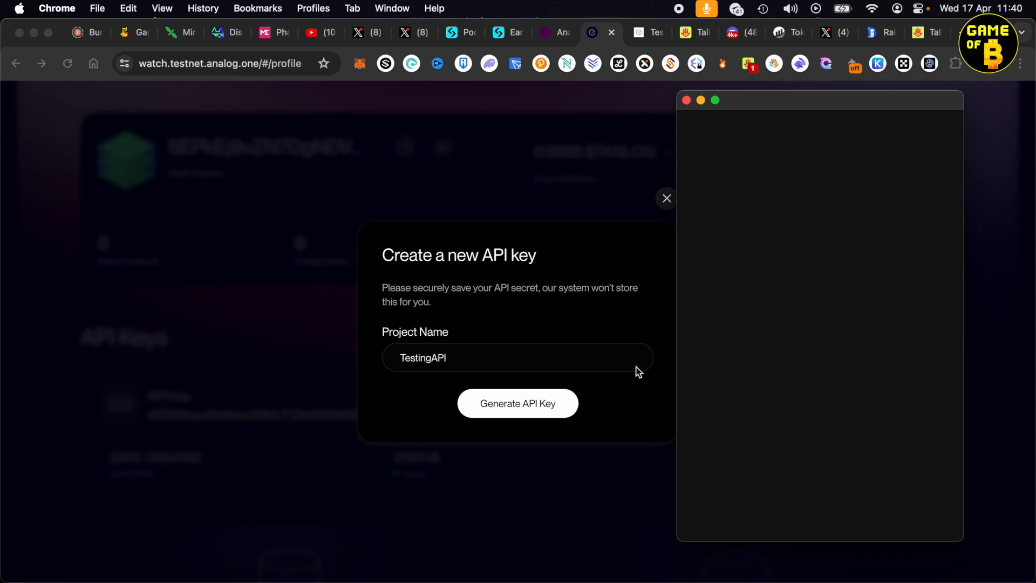
left_click(891, 519)
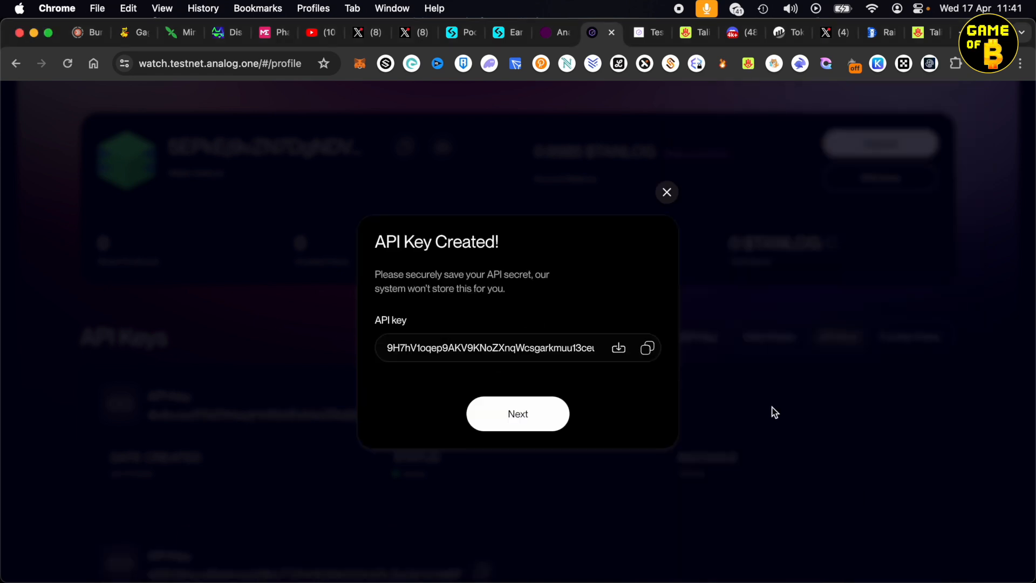
left_click(516, 418)
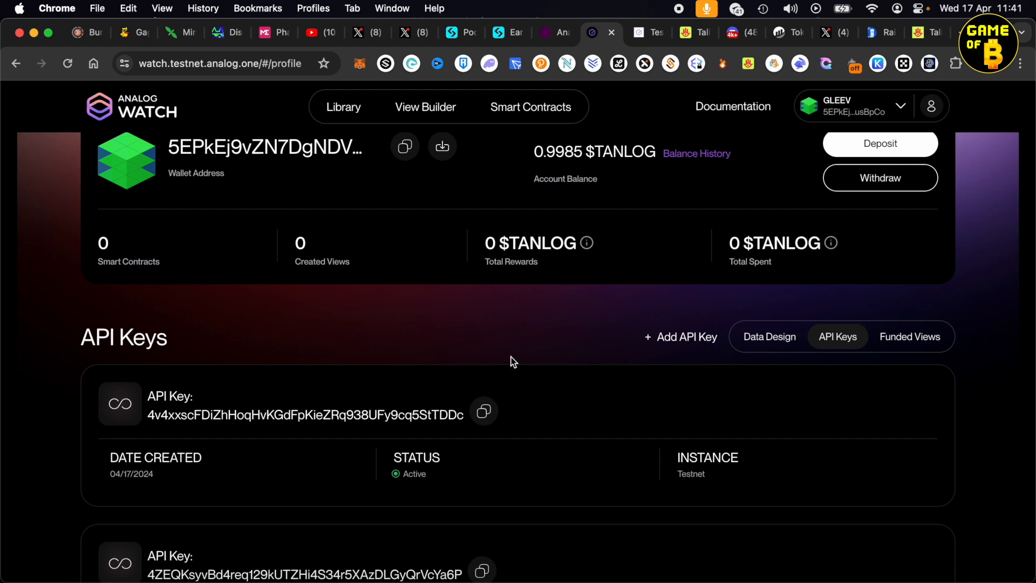
Step: Check the List Smart Contract quest, then open Analog Watch's form for listing a new smart contract
left_click(553, 33)
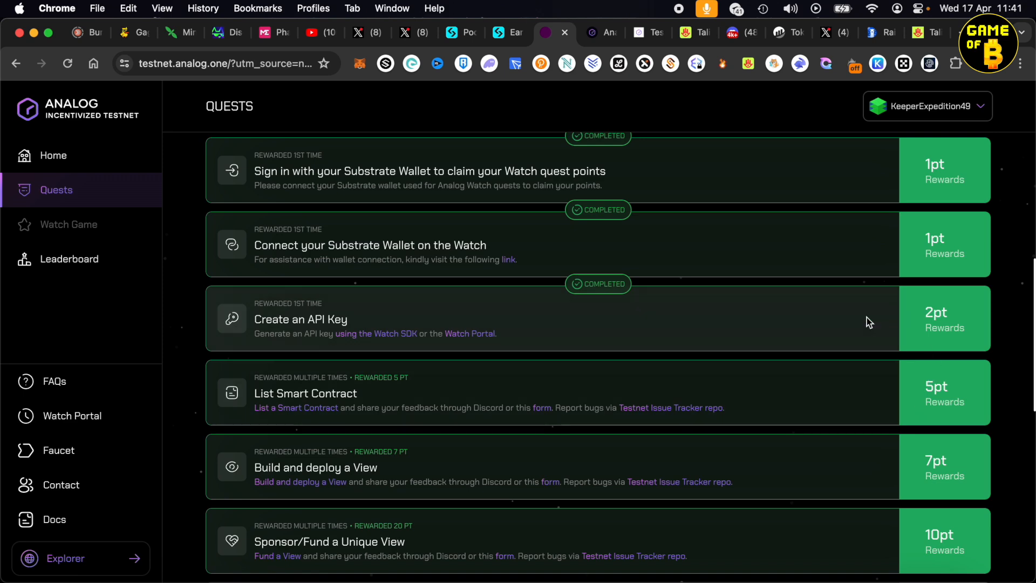
scroll(545, 319, "down", 2)
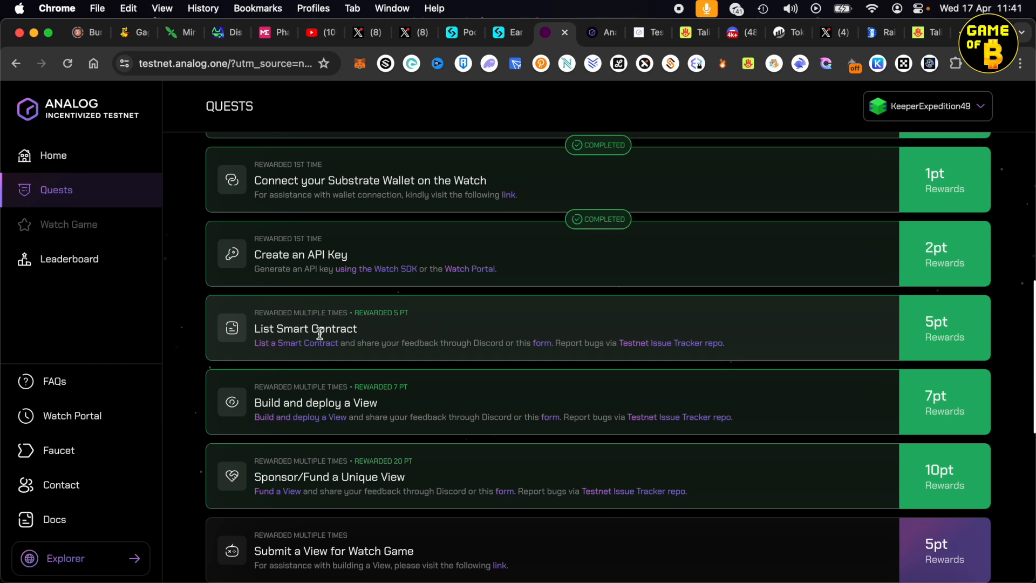
left_click(600, 33)
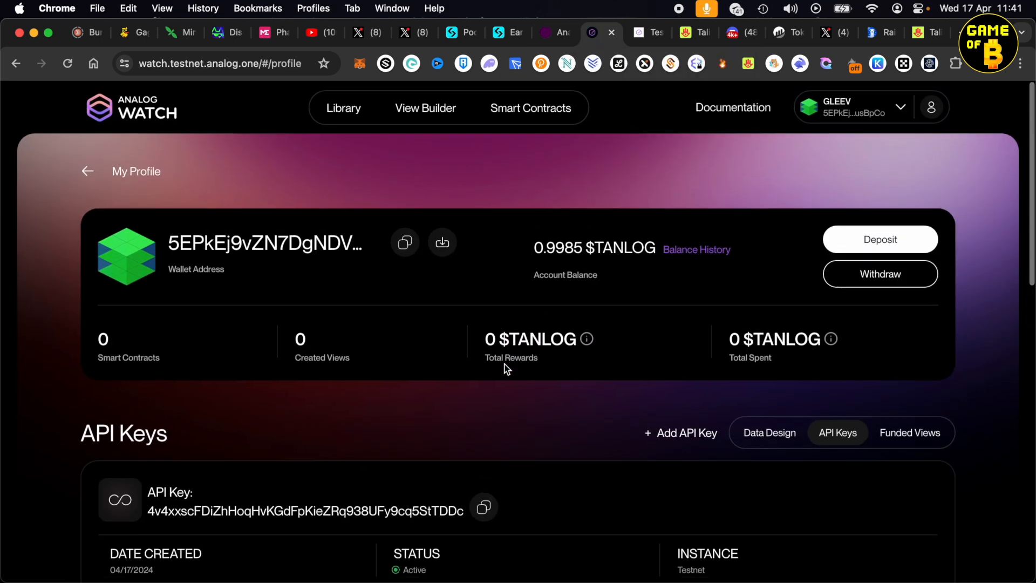
left_click(540, 109)
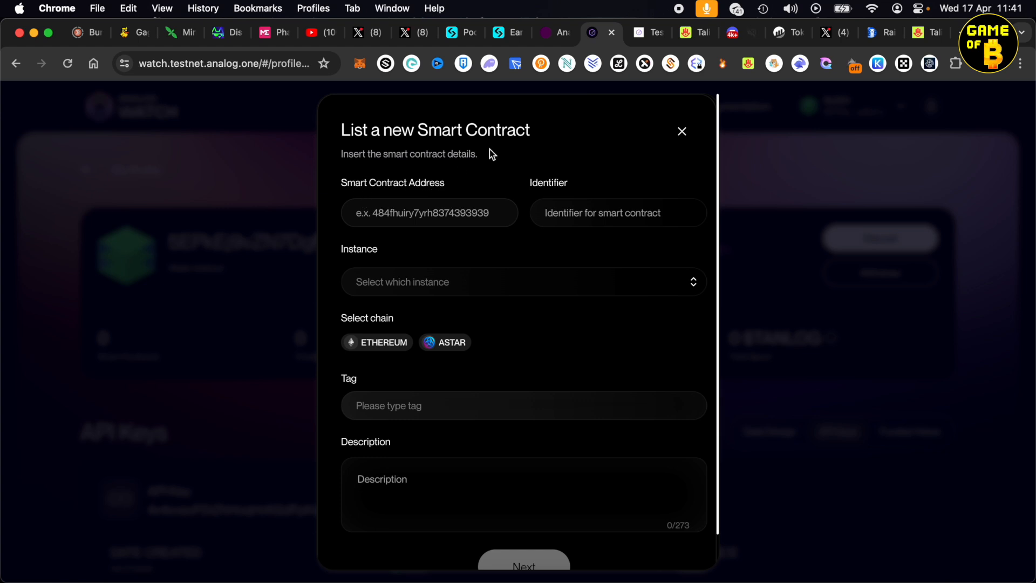
Step: Switch to Etherscan's token list, open the Render Token (RNDR) page, and copy its token contract address
left_click(778, 32)
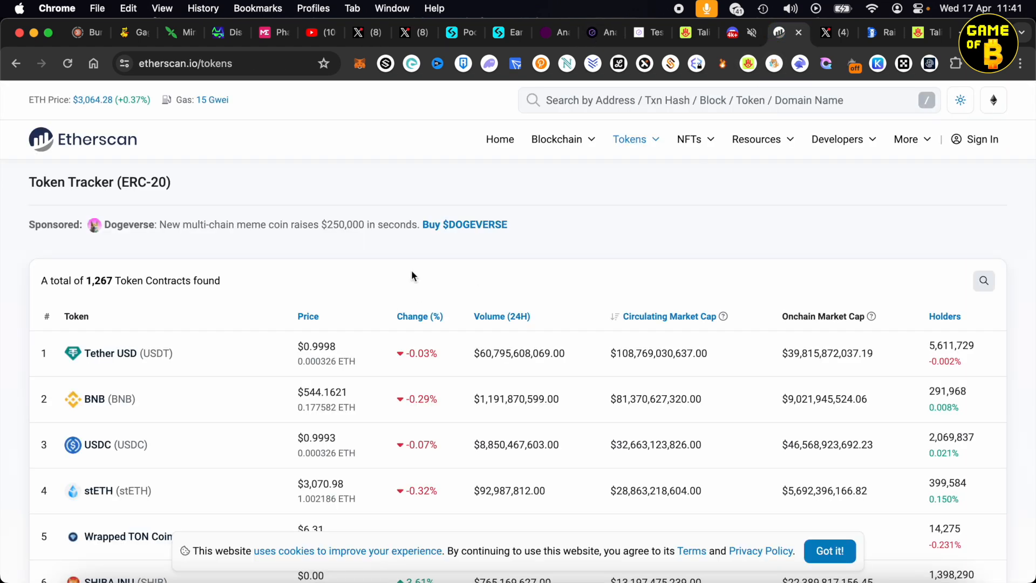
scroll(306, 331, "down", 18)
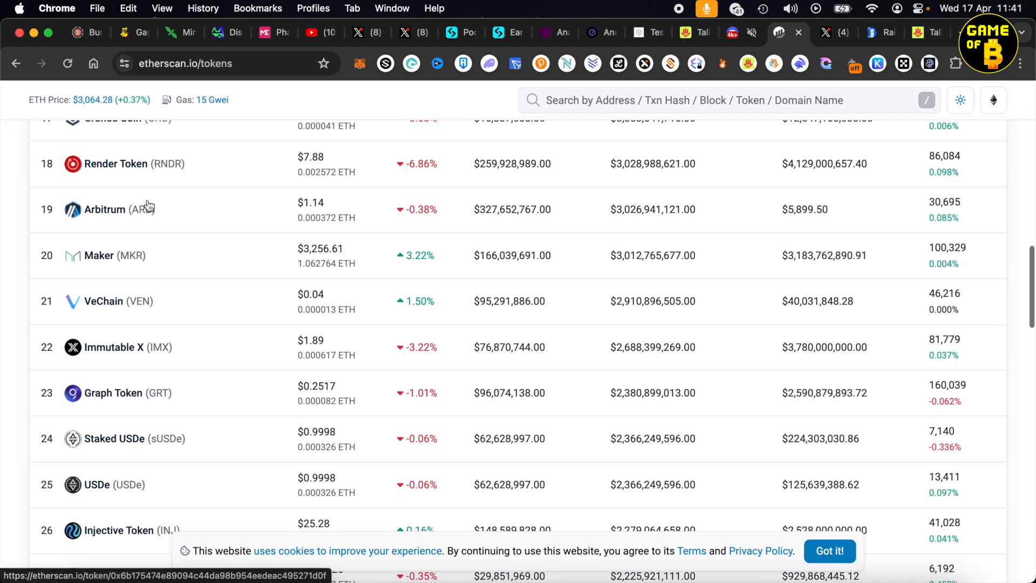
scroll(146, 203, "up", 3)
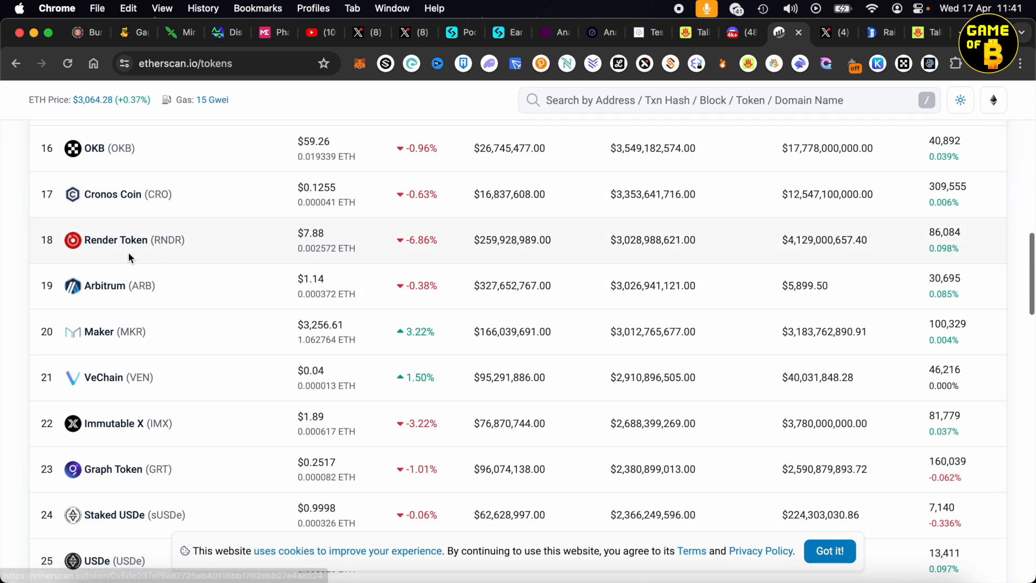
left_click(138, 246)
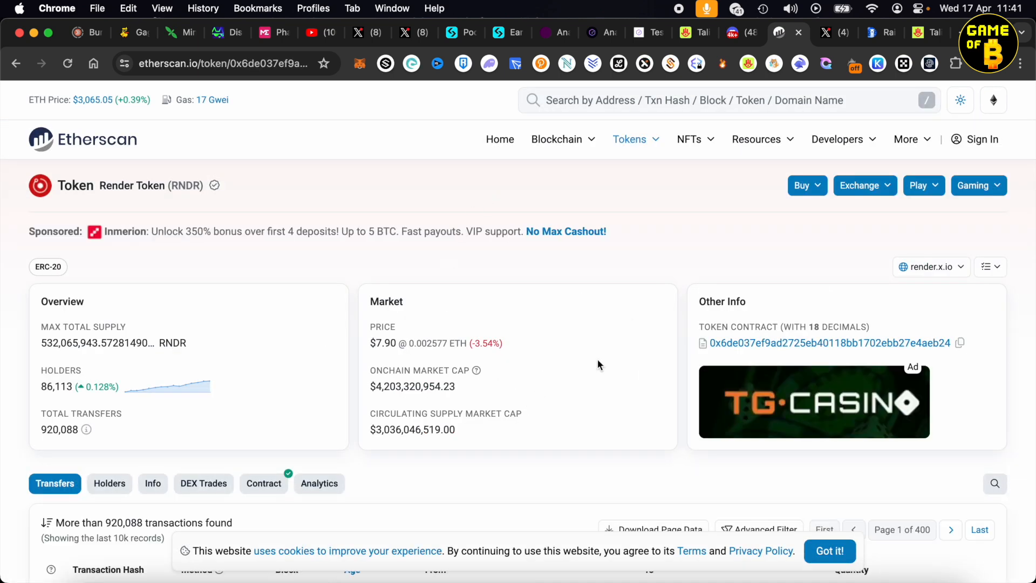
left_click(961, 344)
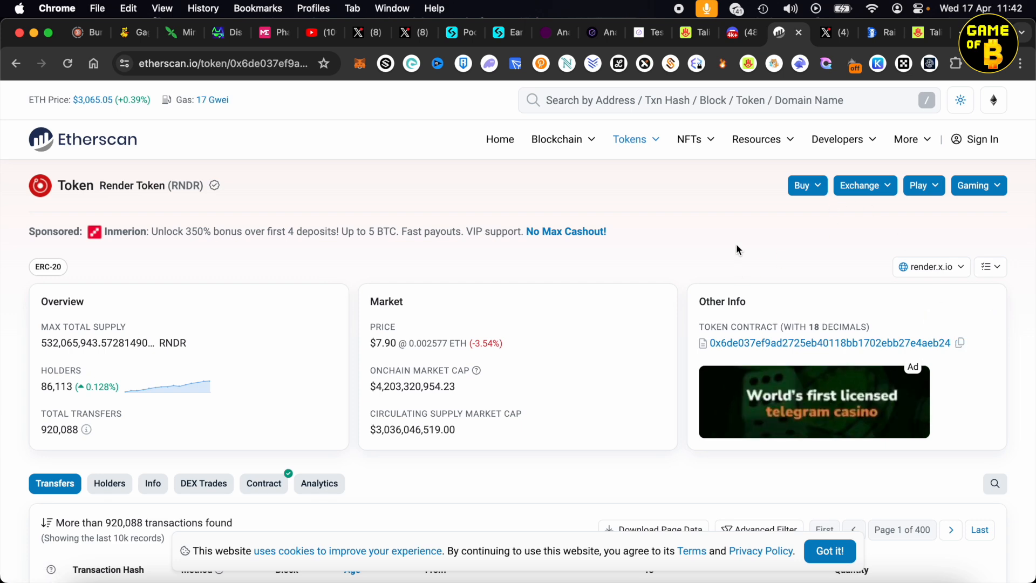
Step: Back in Analog Watch's new contract form, paste the Render Token address and set the identifier to RNDR
left_click(597, 33)
left_click(440, 215)
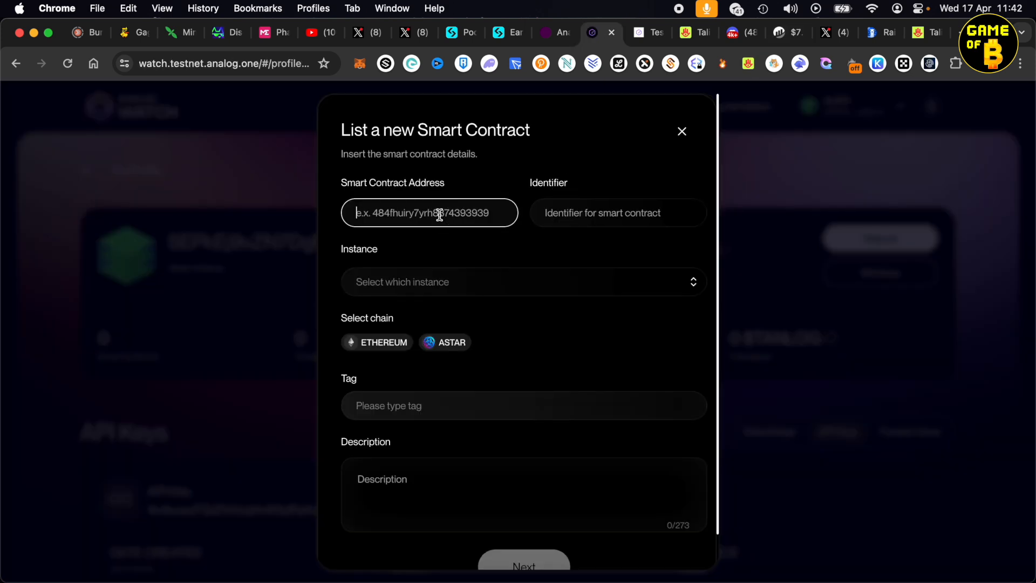
key("super+v")
left_click(569, 215)
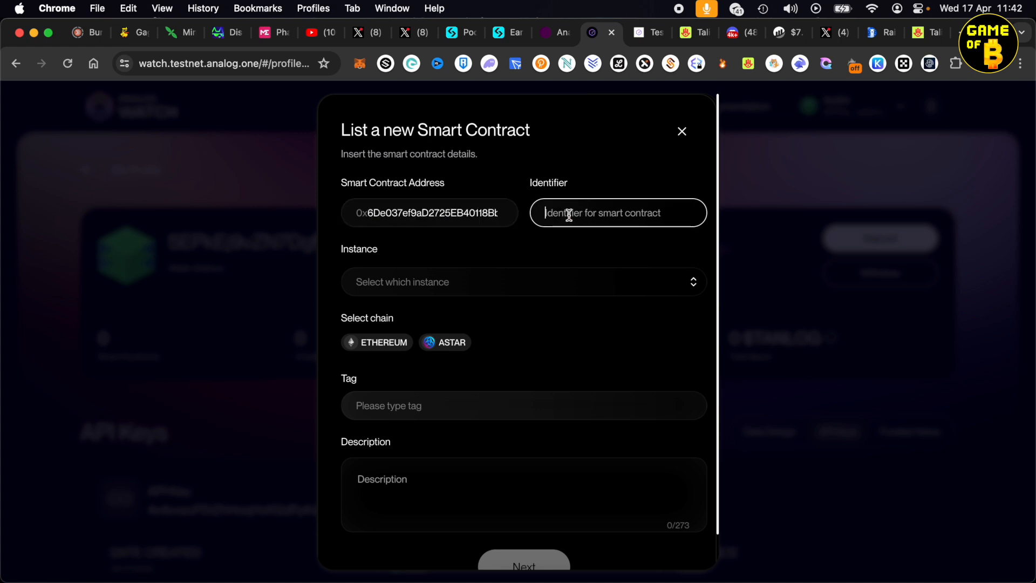
type("RNDR")
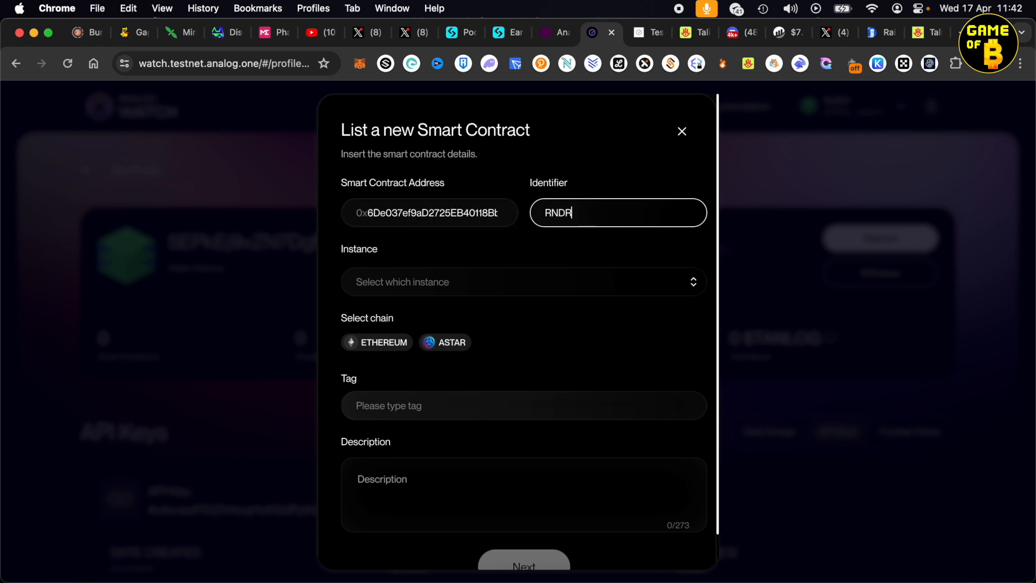
Step: Set the contract's instance to Mainnet and its chain to Ethereum
left_click(475, 279)
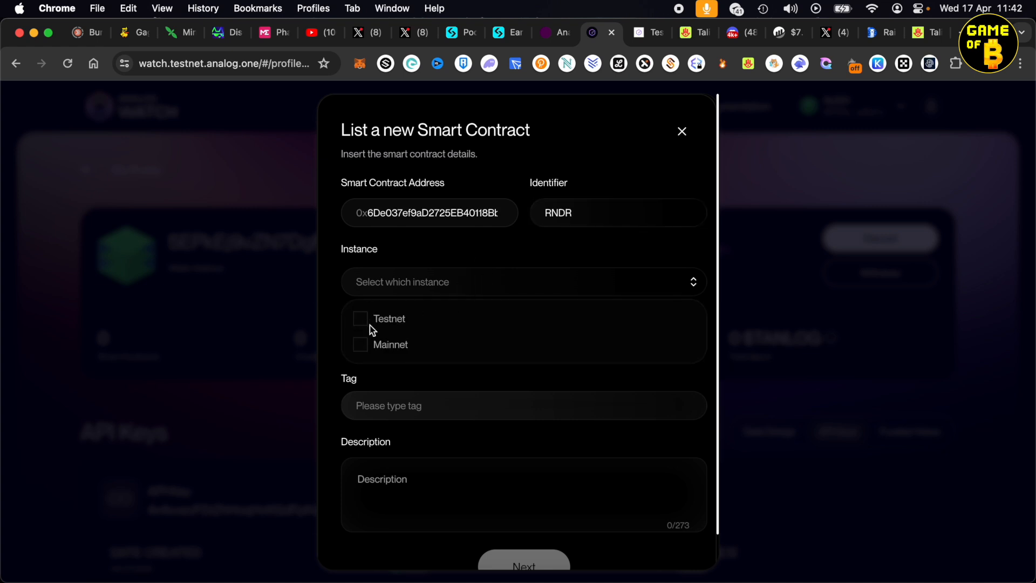
left_click(373, 344)
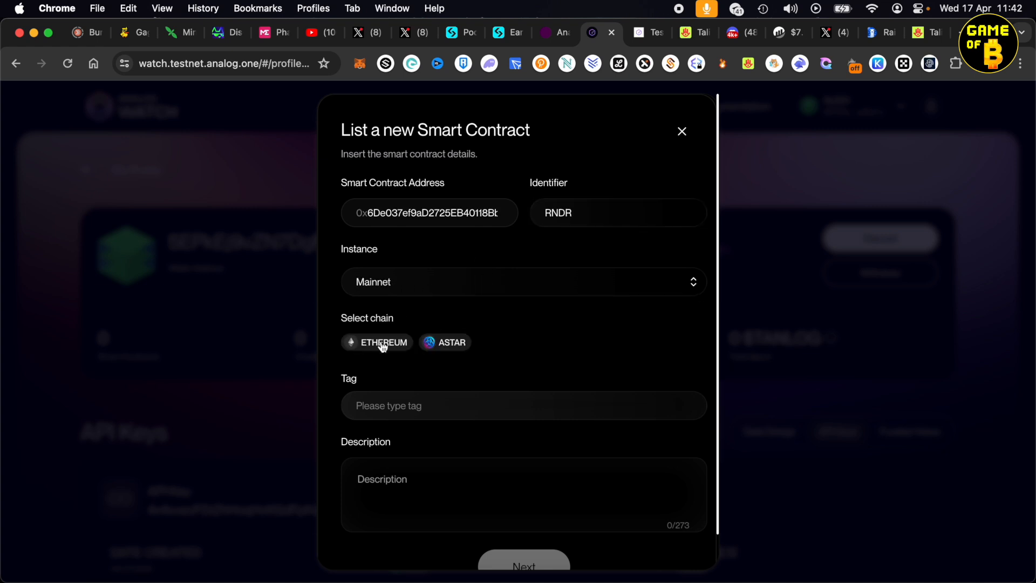
left_click(381, 345)
scroll(593, 325, "down", 1)
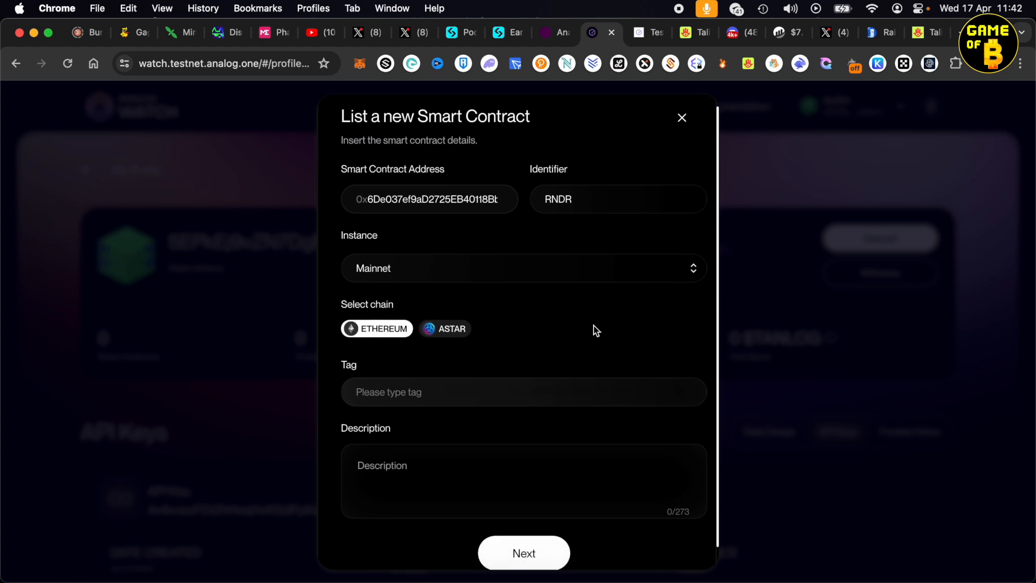
Step: Create the tag RNDR, enter the description "RNDR Name", and continue to the function selection
left_click(492, 368)
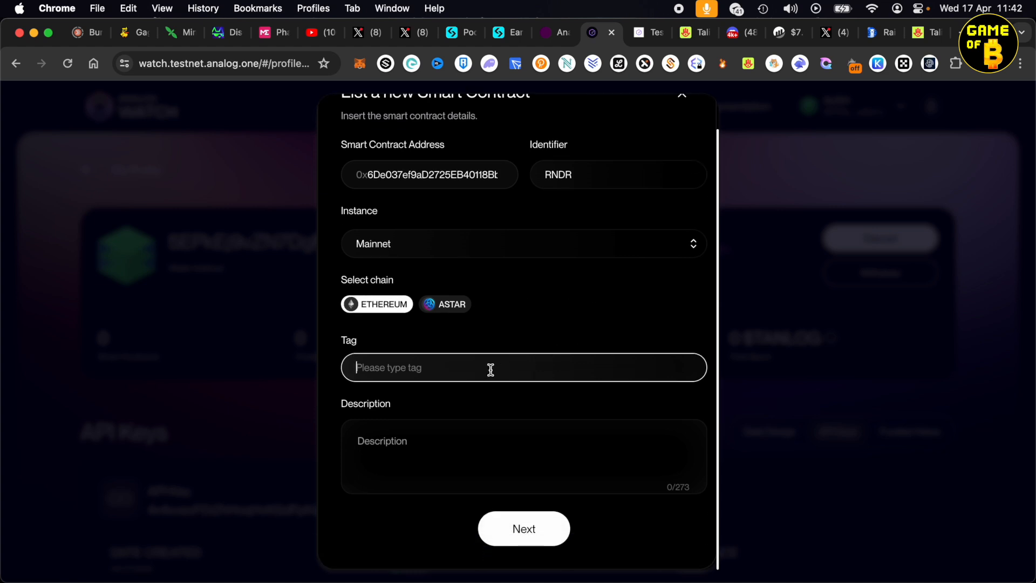
type("rndr")
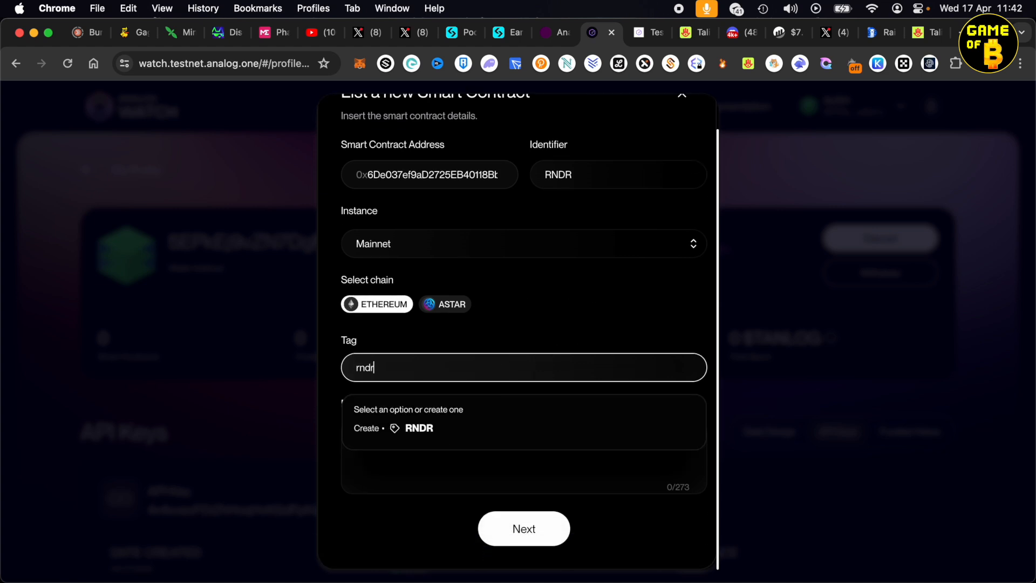
left_click(456, 427)
left_click(449, 472)
type("RND")
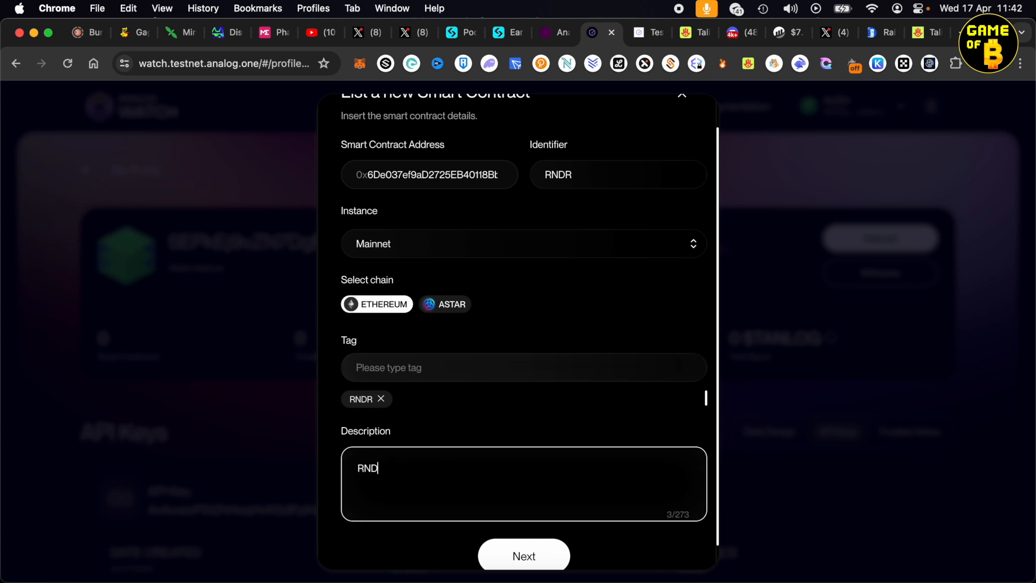
type("R Name")
left_click(509, 553)
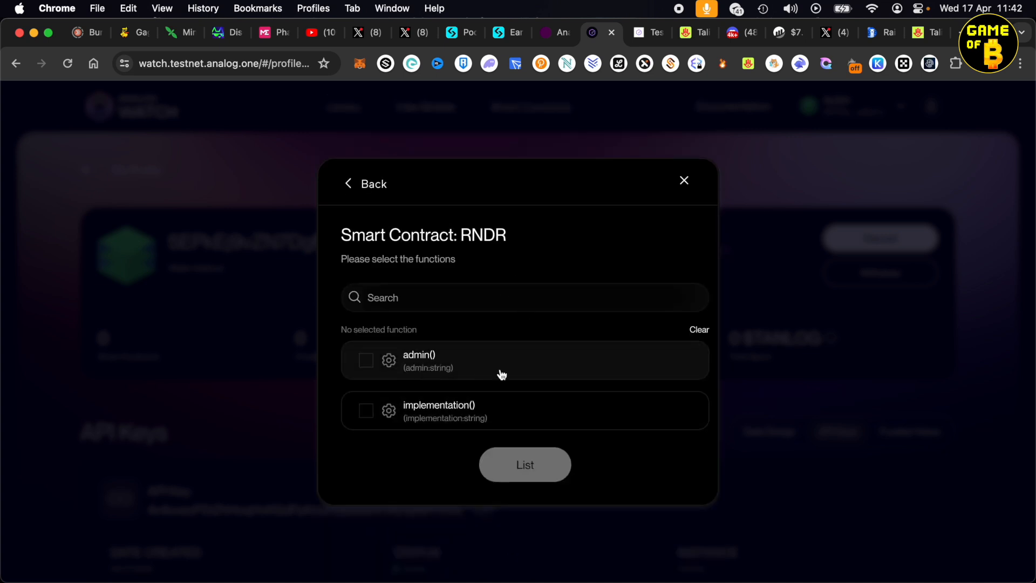
Step: Select the admin() function, list the RNDR smart contract, and open its contract page
left_click(372, 365)
left_click(538, 467)
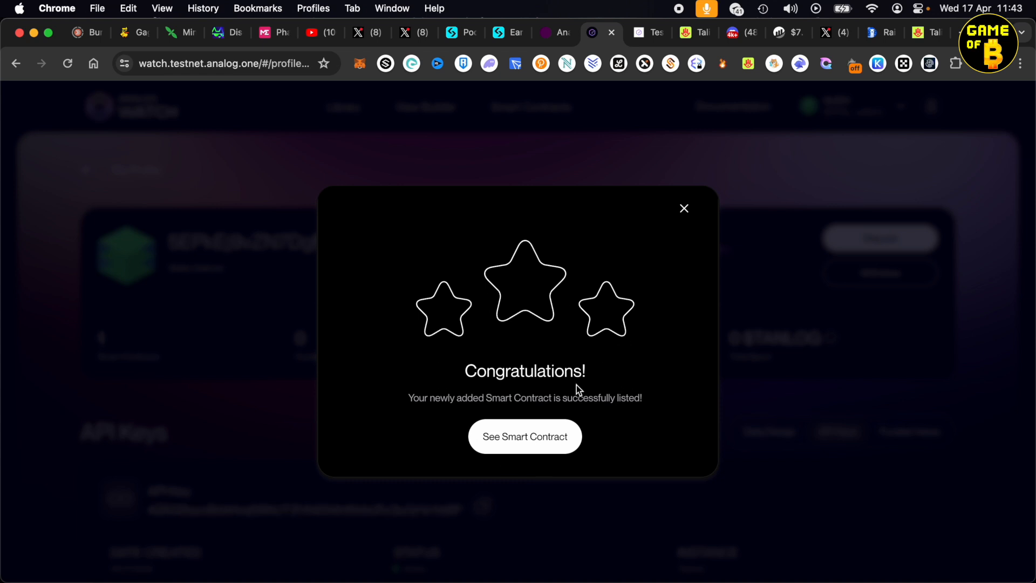
left_click(518, 441)
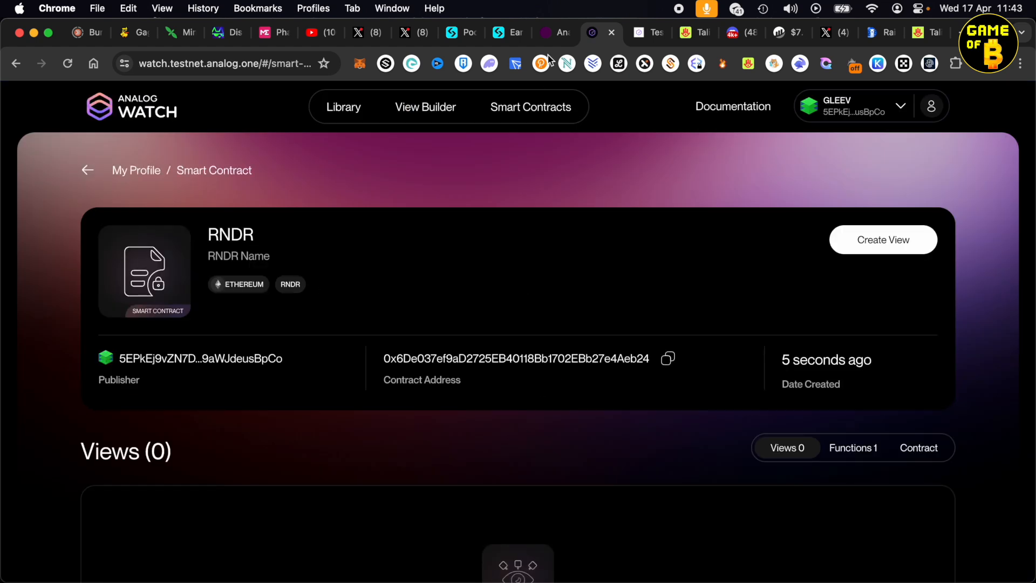
Step: Start a new view for the RNDR contract, filter by Ethereum, and add the RNDR_admin function to the query
left_click(554, 32)
left_click(831, 243)
scroll(564, 303, "down", 1)
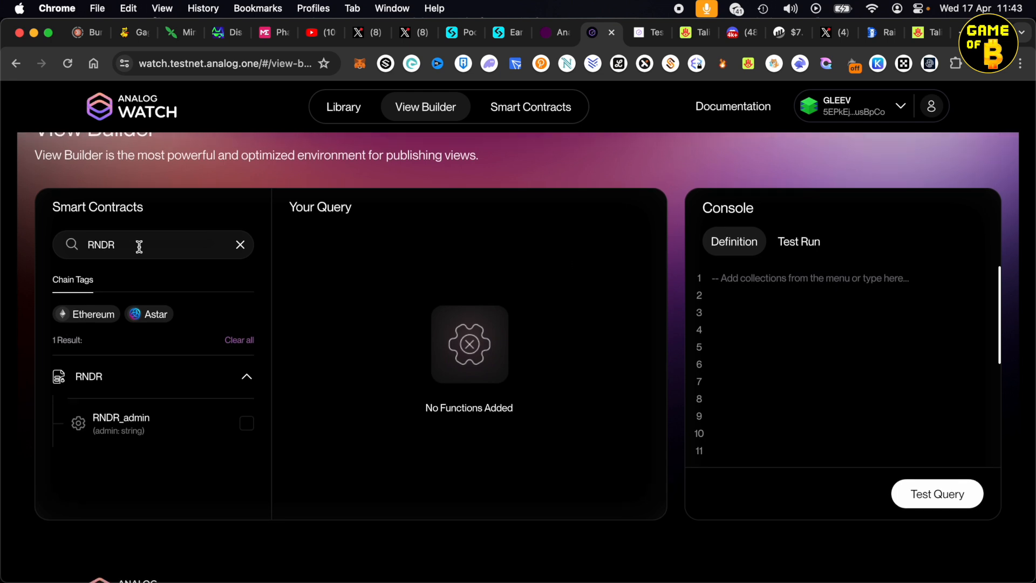
left_click(94, 318)
left_click(247, 423)
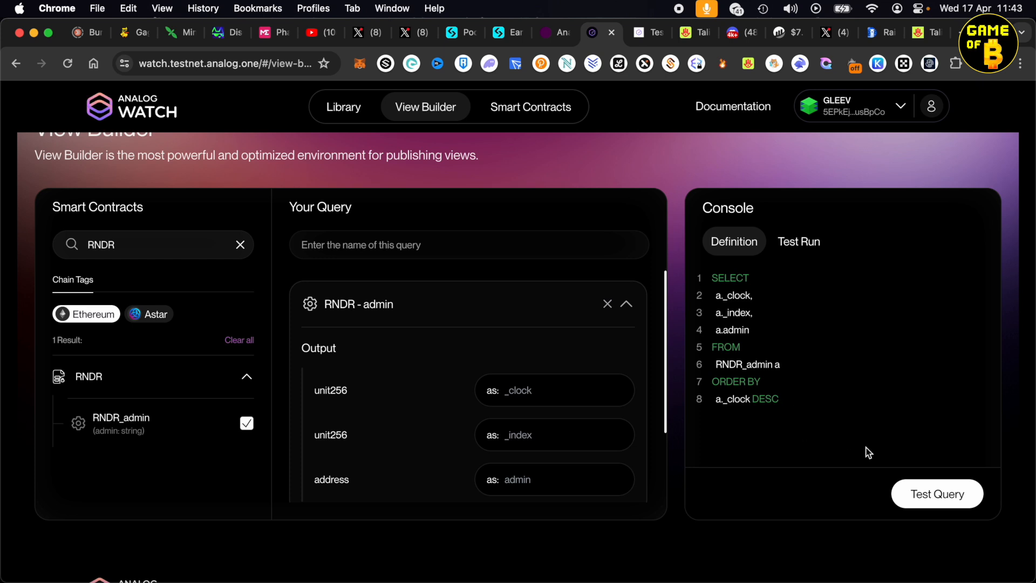
Step: Name the query TestingRNDR and run a test of it
left_click(917, 493)
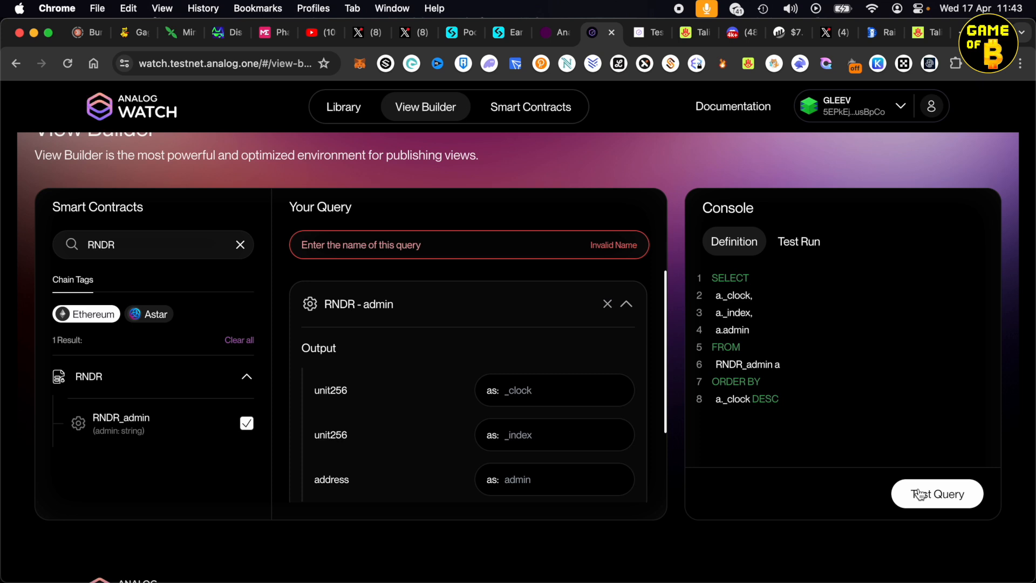
left_click(420, 248)
type("TestingRNDR")
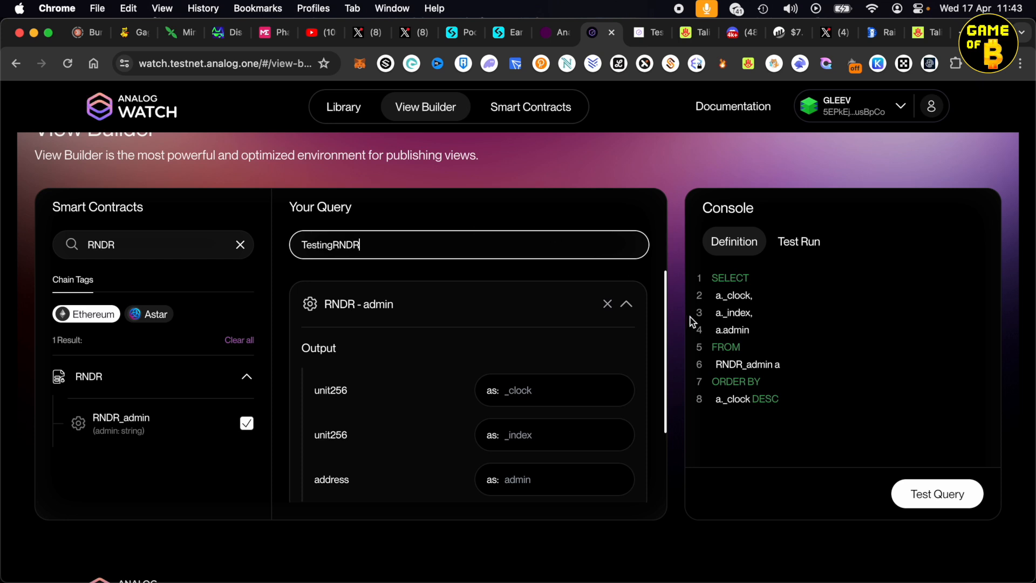
left_click(947, 507)
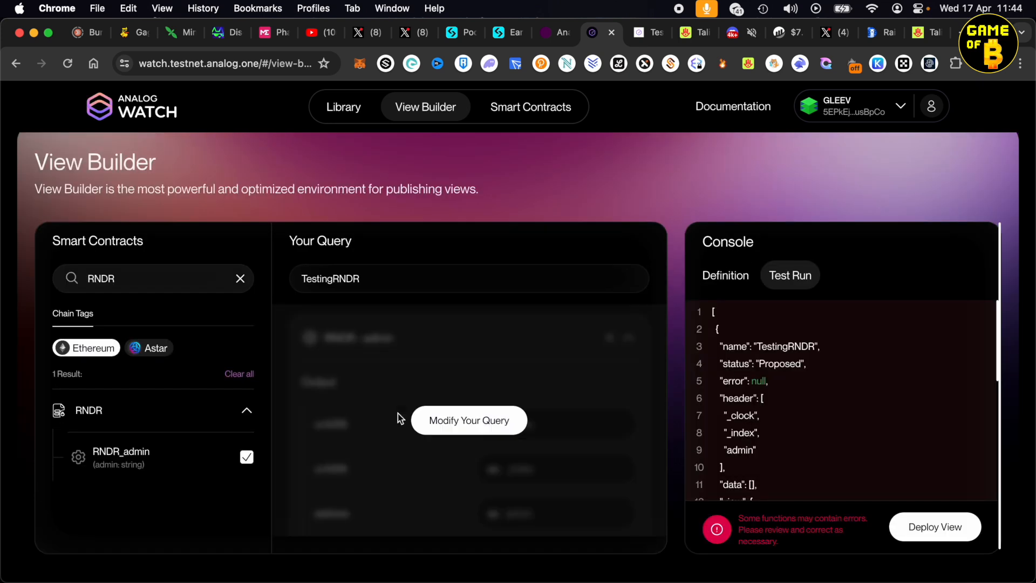
Step: Reopen the TestingRNDR query for modification and review the test run output in the console
left_click(487, 429)
scroll(828, 398, "down", 5)
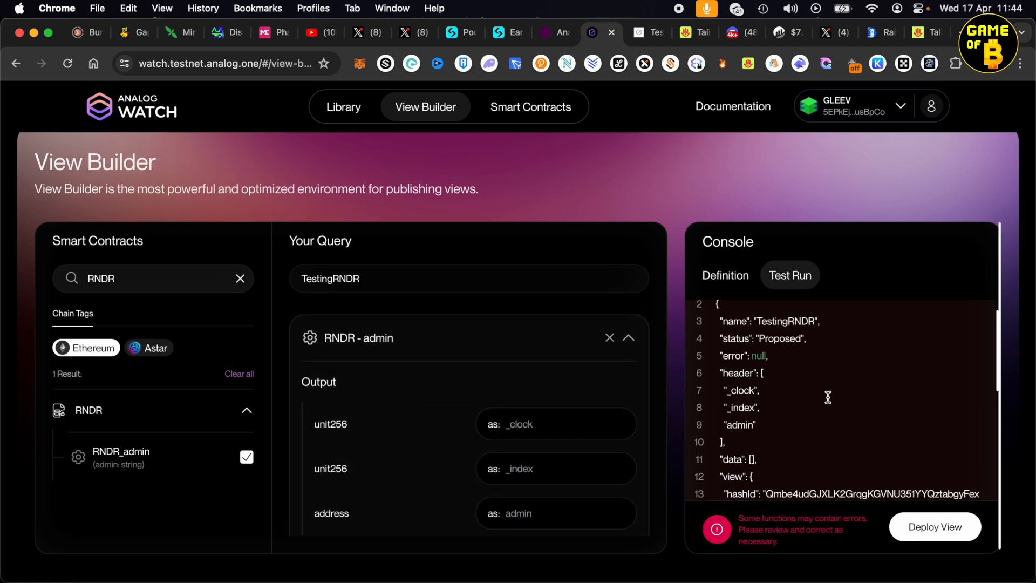
scroll(828, 397, "up", 5)
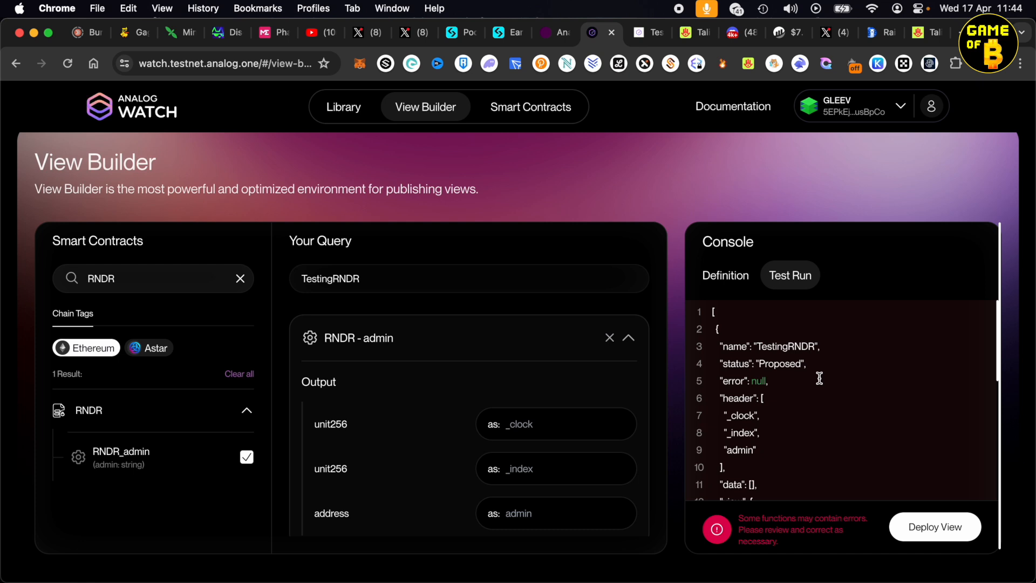
scroll(587, 241, "up", 1)
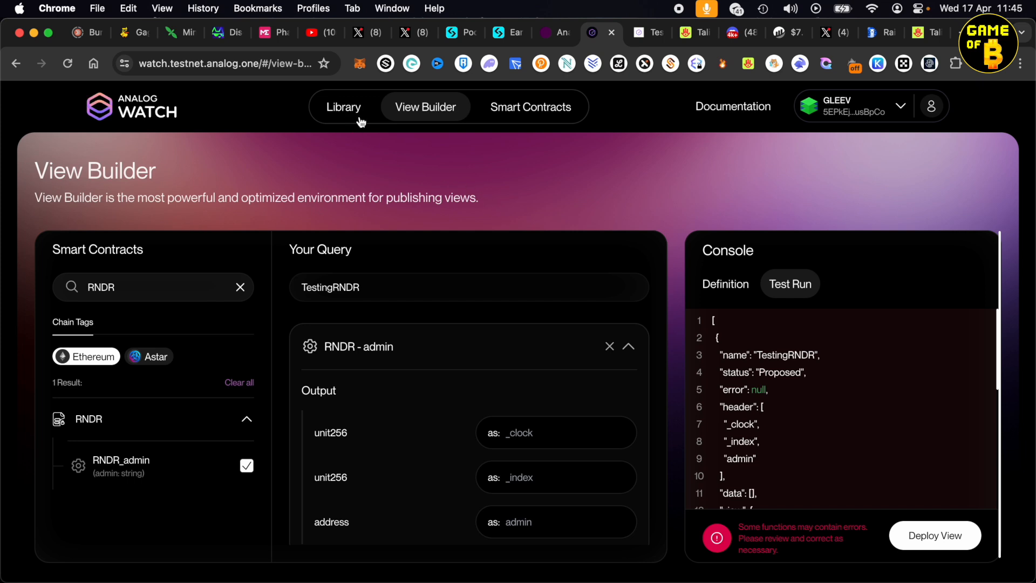
Step: Open the form for listing another smart contract, and copy the Maker (MKR) token contract address from Etherscan
left_click(539, 108)
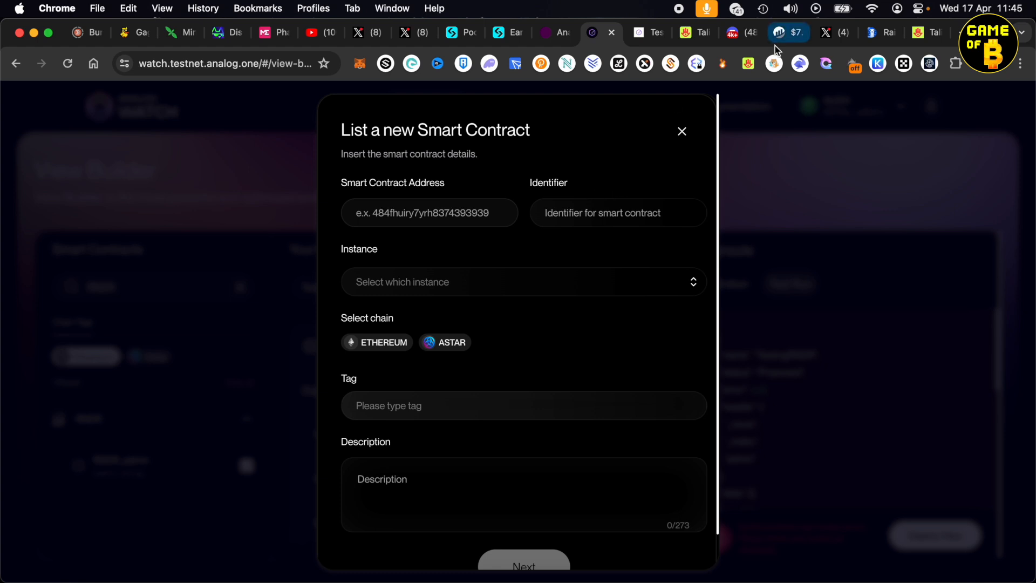
left_click(791, 35)
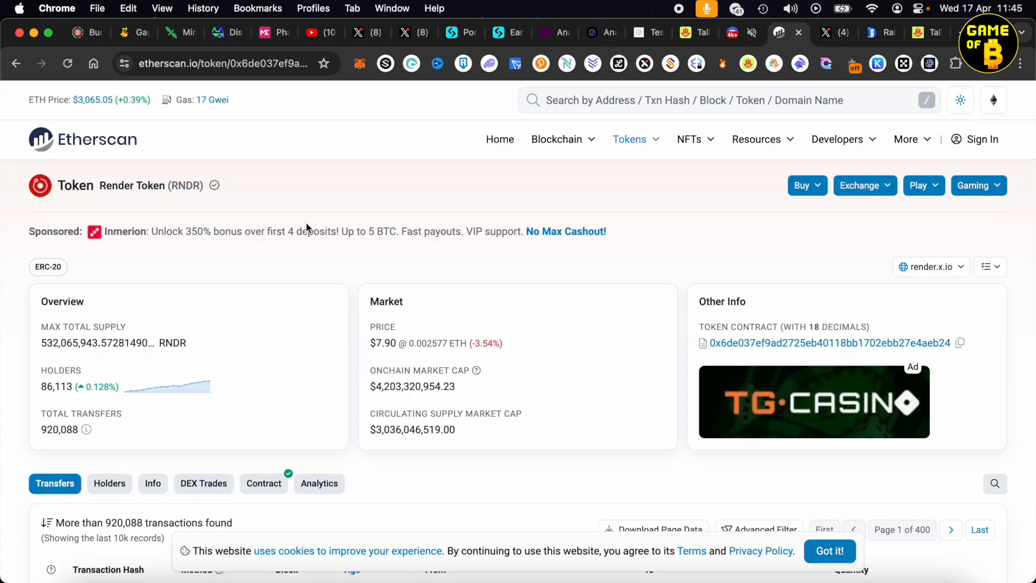
left_click(15, 63)
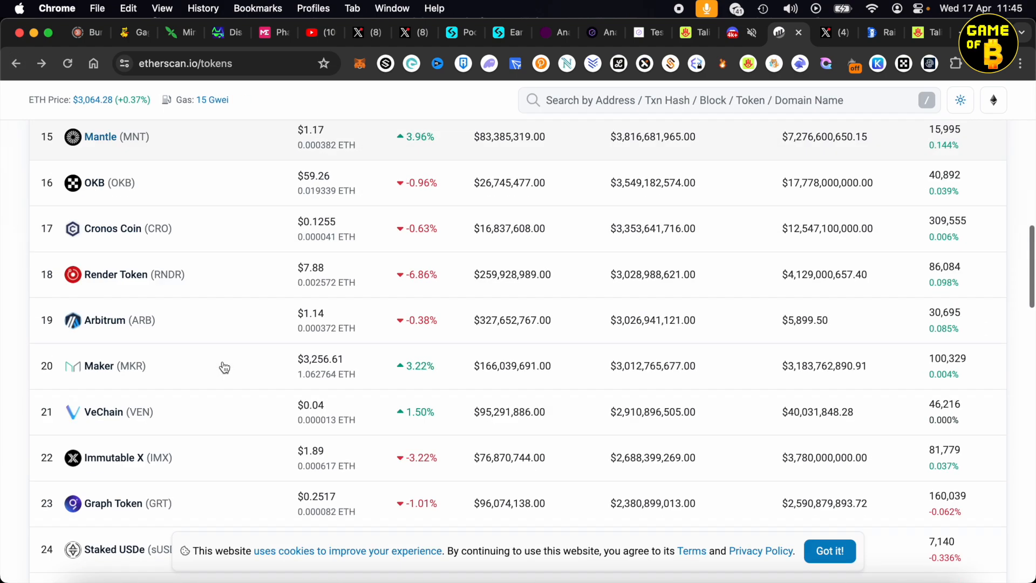
scroll(223, 367, "down", 1)
left_click(113, 298)
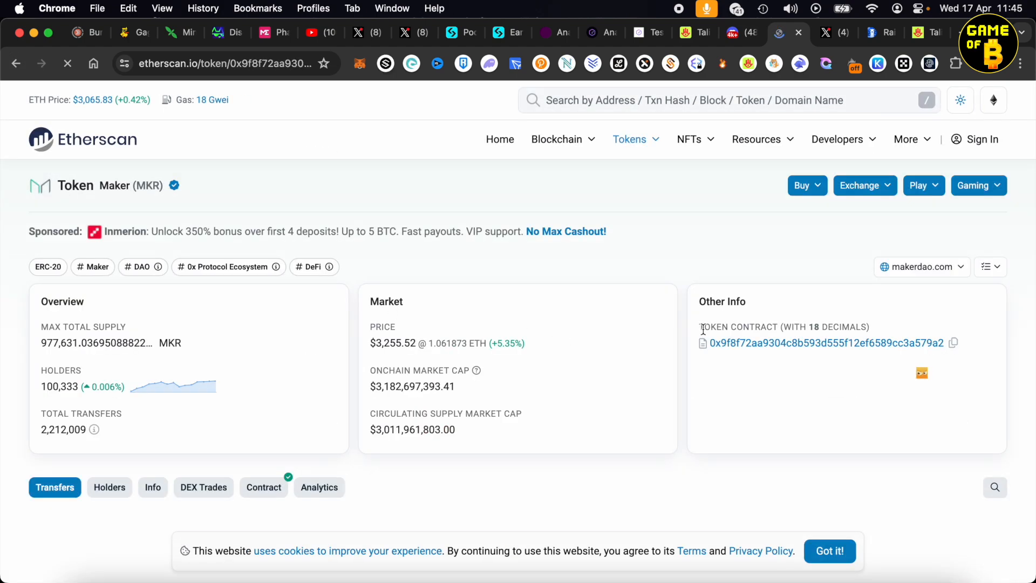
left_click(953, 343)
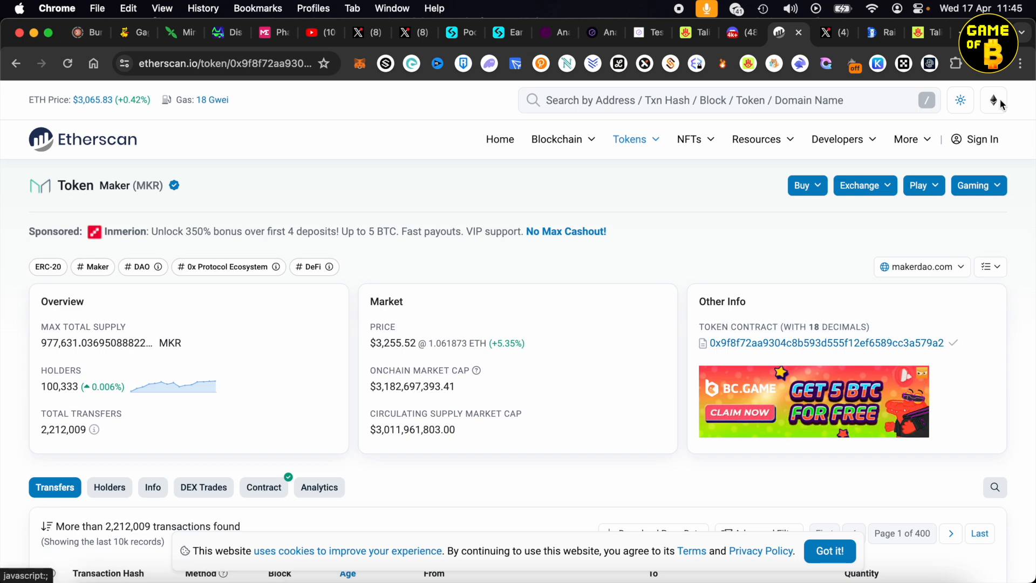
Step: Back in Analog Watch, paste the Maker contract address into the form and set the identifier to Maker
left_click(598, 33)
left_click(429, 220)
key("super+v")
left_click(572, 217)
type("Mak")
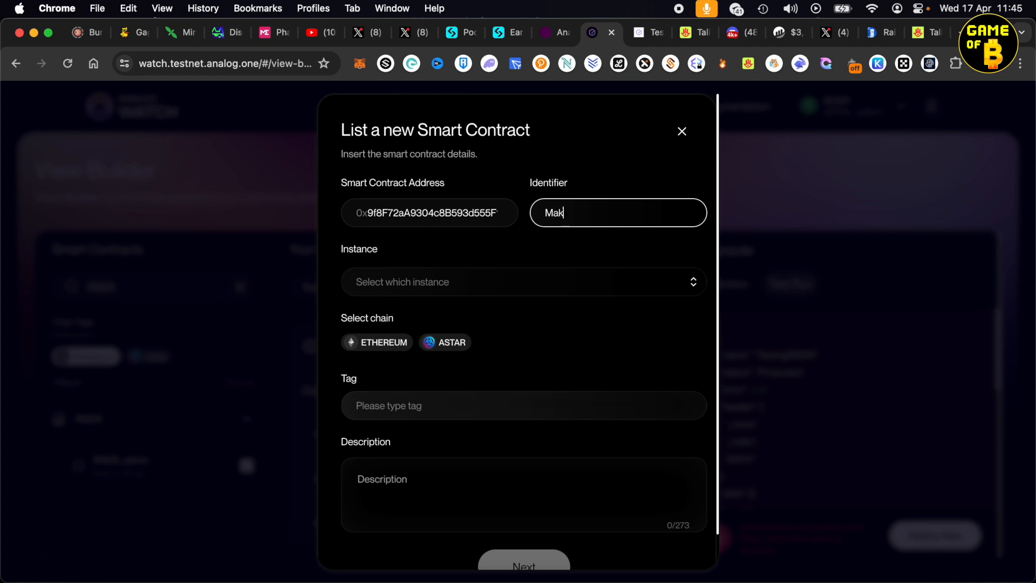
Step: Set the instance to Mainnet and the chain to Ethereum, add the tag MAKER, and continue to the function selection
left_click(470, 282)
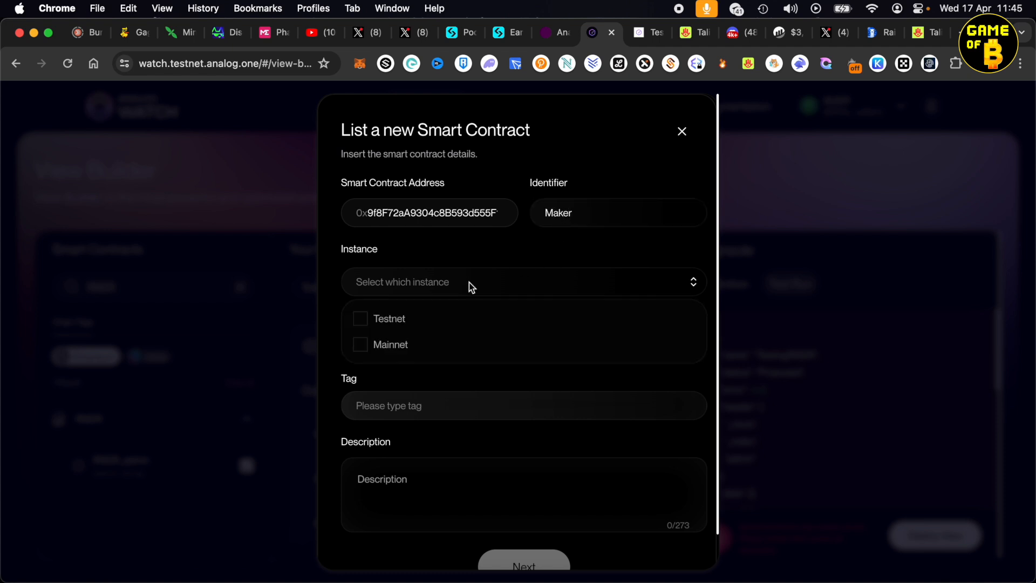
left_click(367, 343)
left_click(372, 346)
left_click(417, 408)
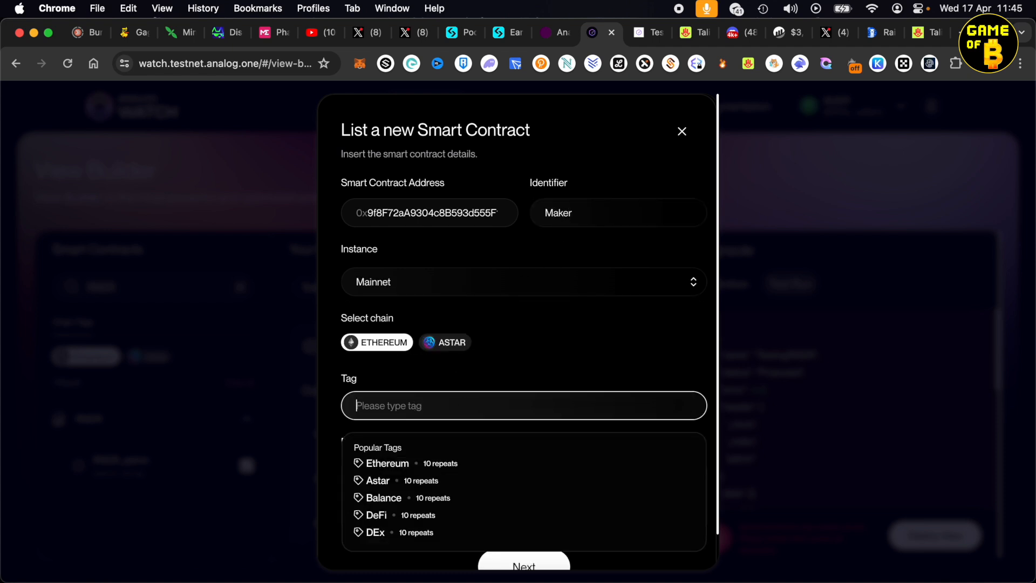
type("maker")
left_click(462, 467)
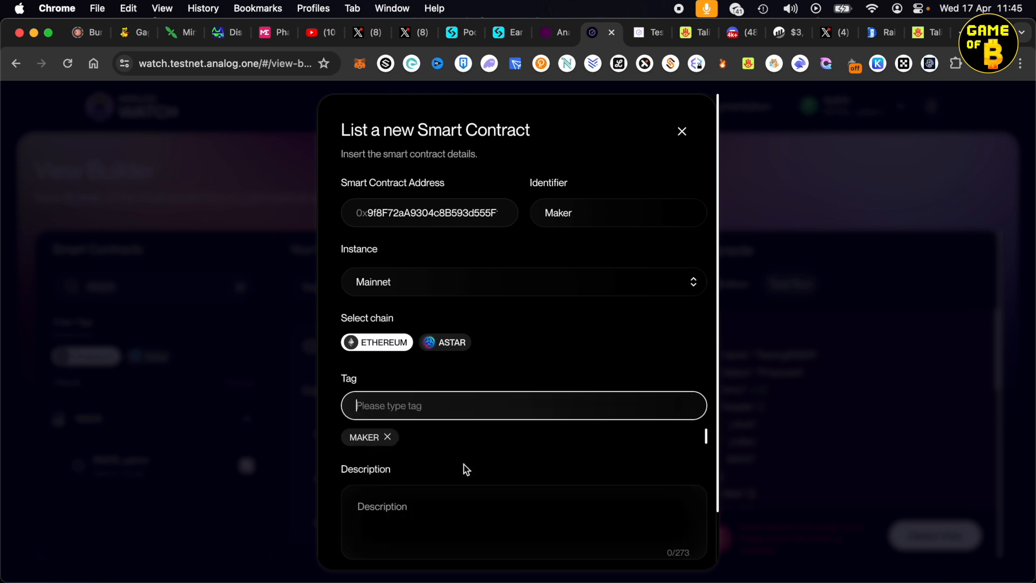
scroll(464, 464, "down", 2)
left_click(522, 529)
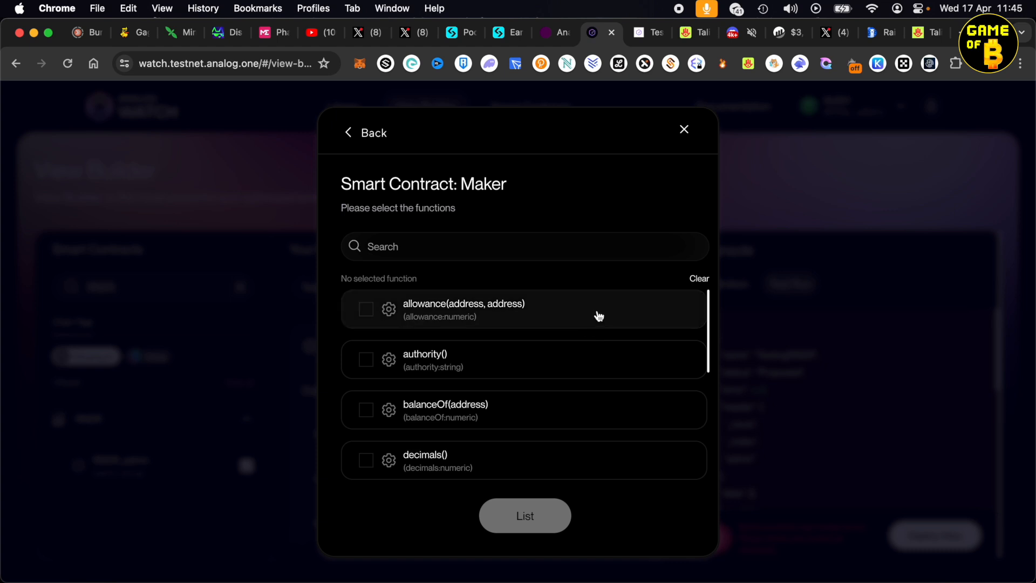
Step: Select the name() function for the Maker smart contract, list the contract, and open its contract page
scroll(599, 316, "down", 2)
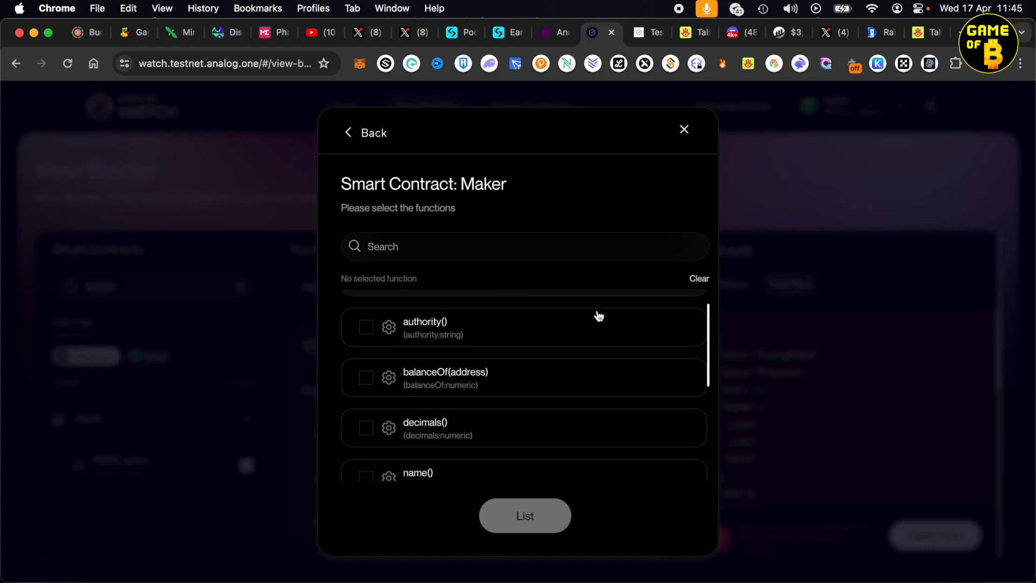
scroll(599, 315, "down", 1)
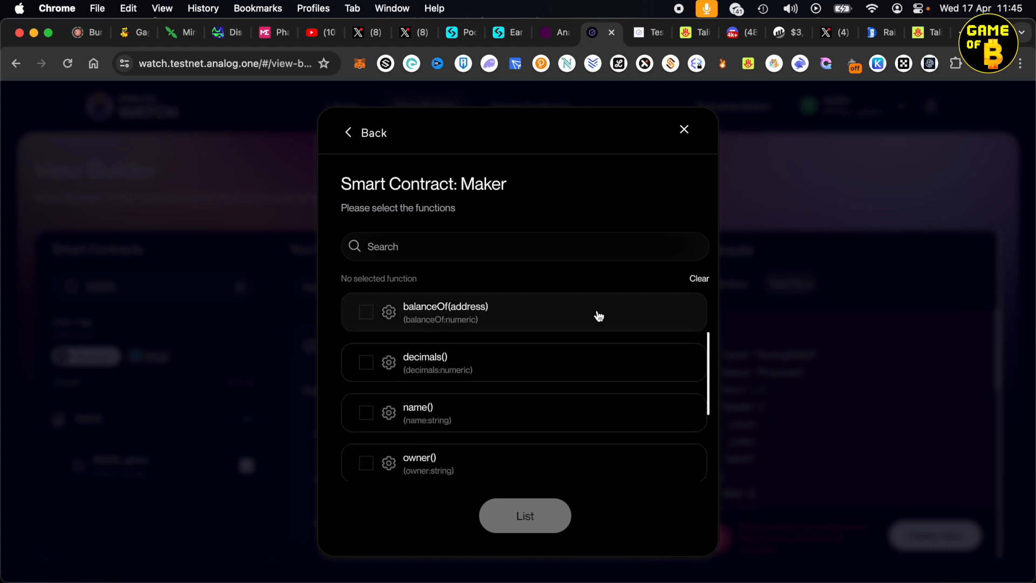
left_click(366, 414)
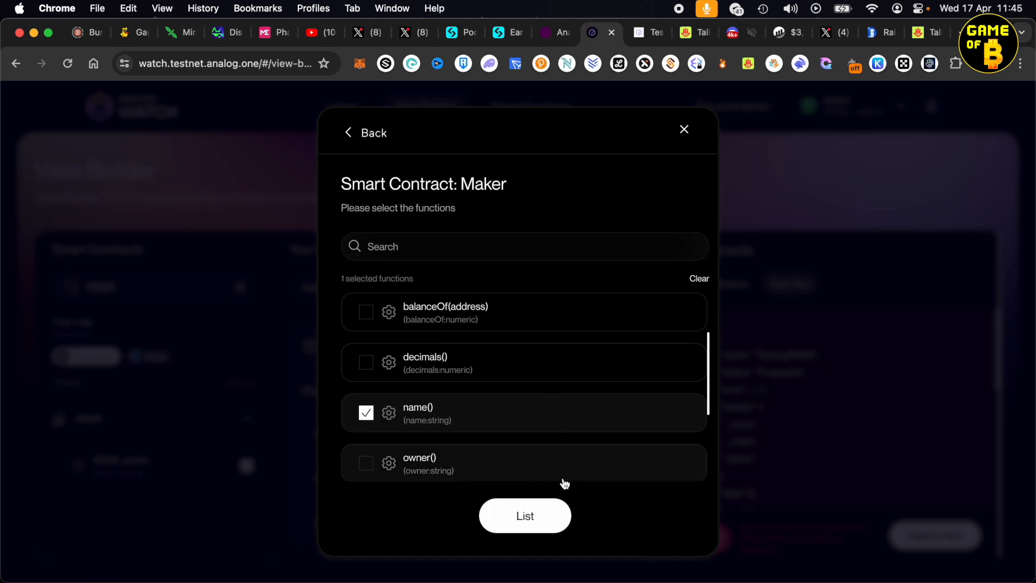
left_click(523, 514)
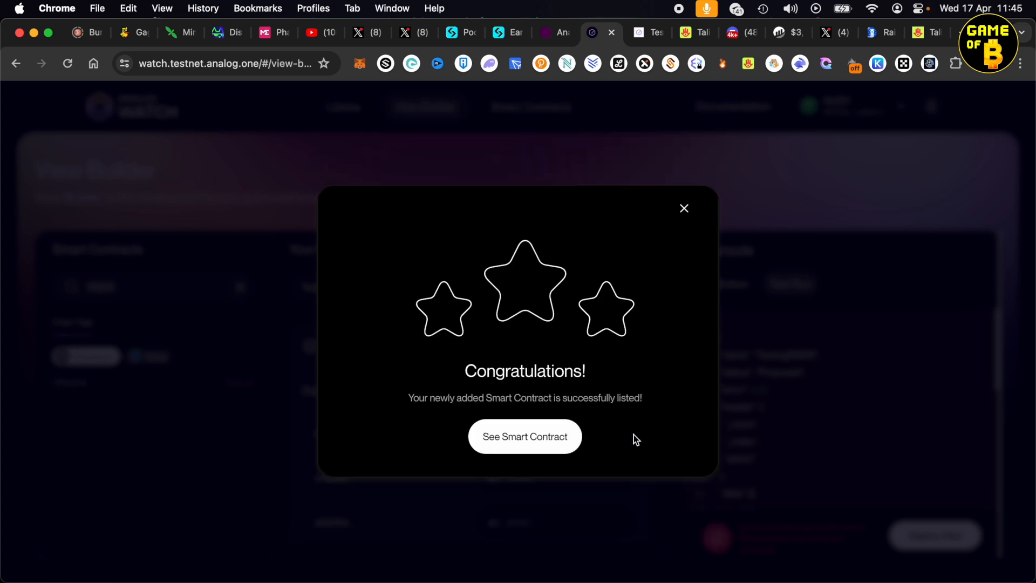
left_click(540, 438)
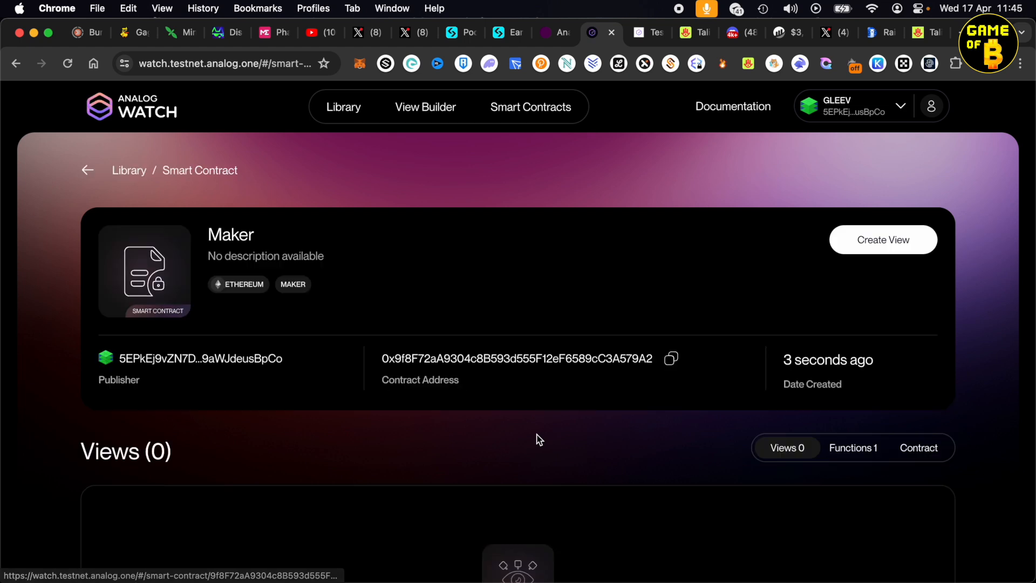
Step: Create a view from the Maker contract, filter by Ethereum, replace RNDR - admin with Maker_name in the query, and test it
left_click(871, 237)
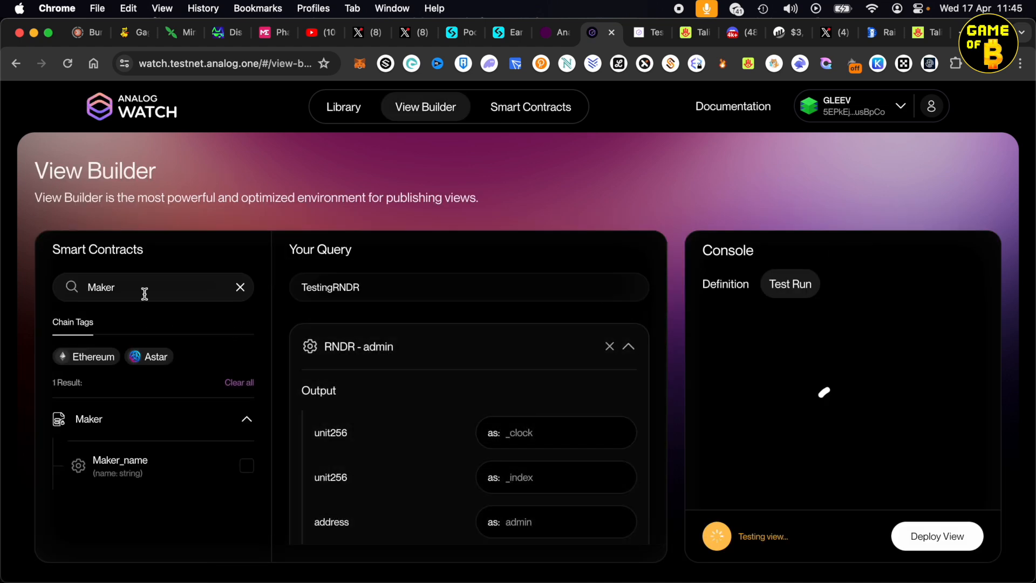
left_click(85, 357)
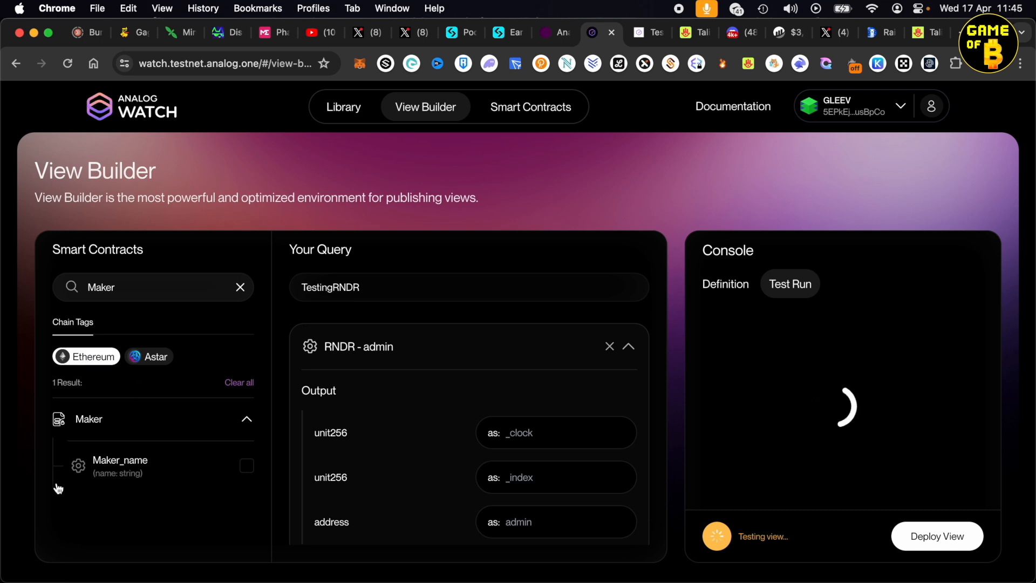
left_click(246, 466)
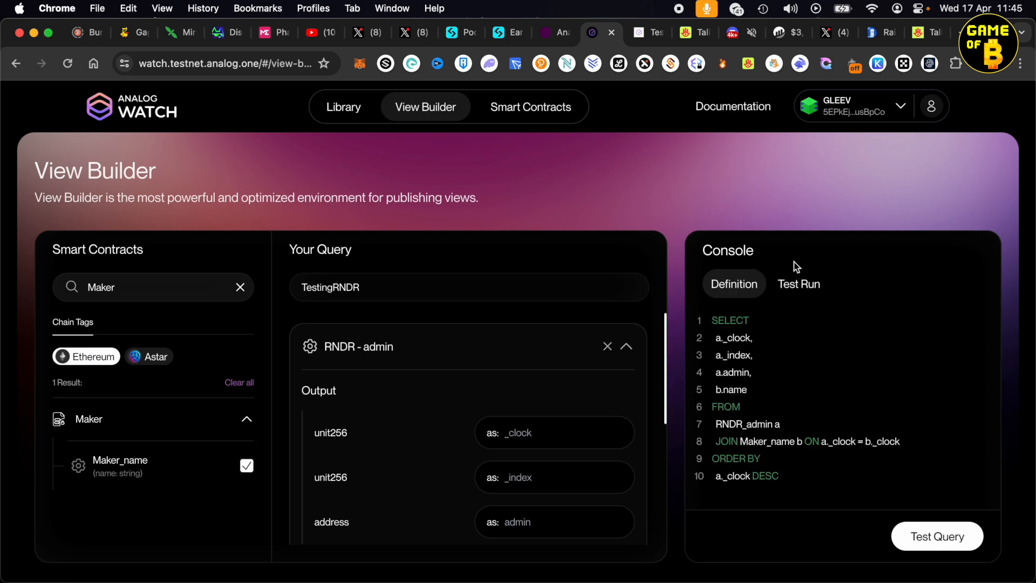
scroll(864, 351, "down", 3)
left_click(937, 427)
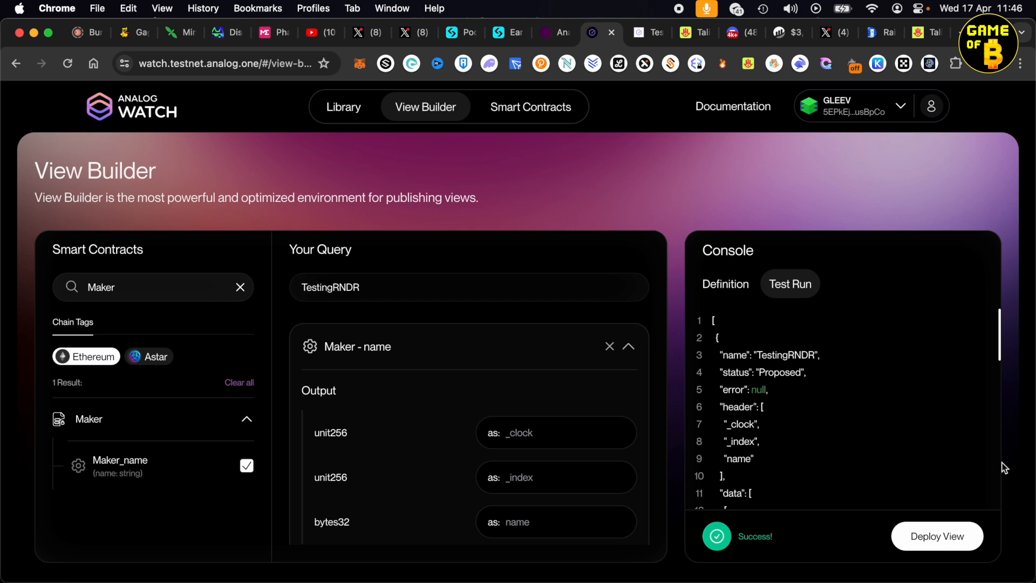
Step: Start deploying the TestingRNDR view with the Ethereum tag and the description "Fetching RNDR name", and continue to the use cases
left_click(944, 537)
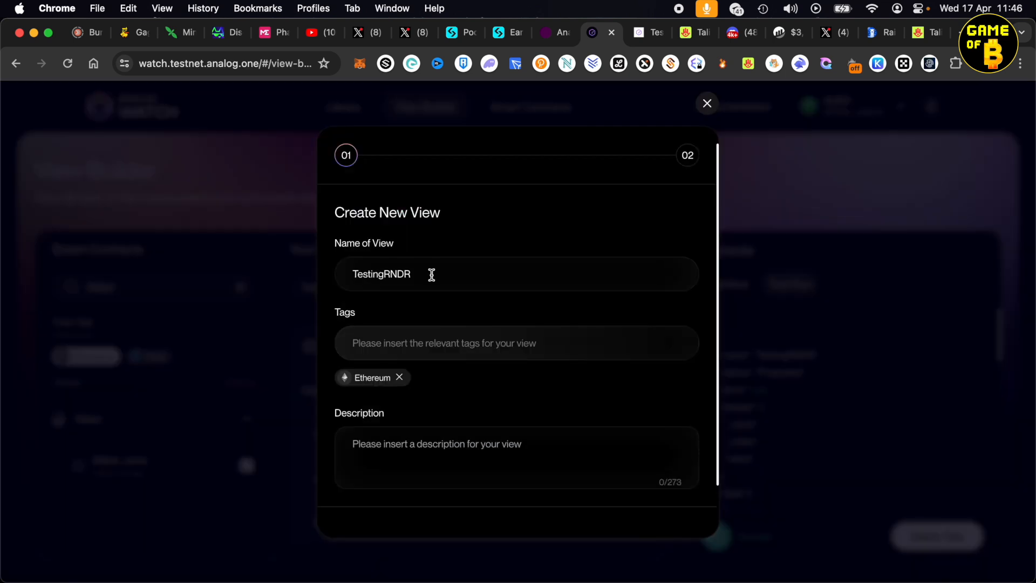
left_click(460, 343)
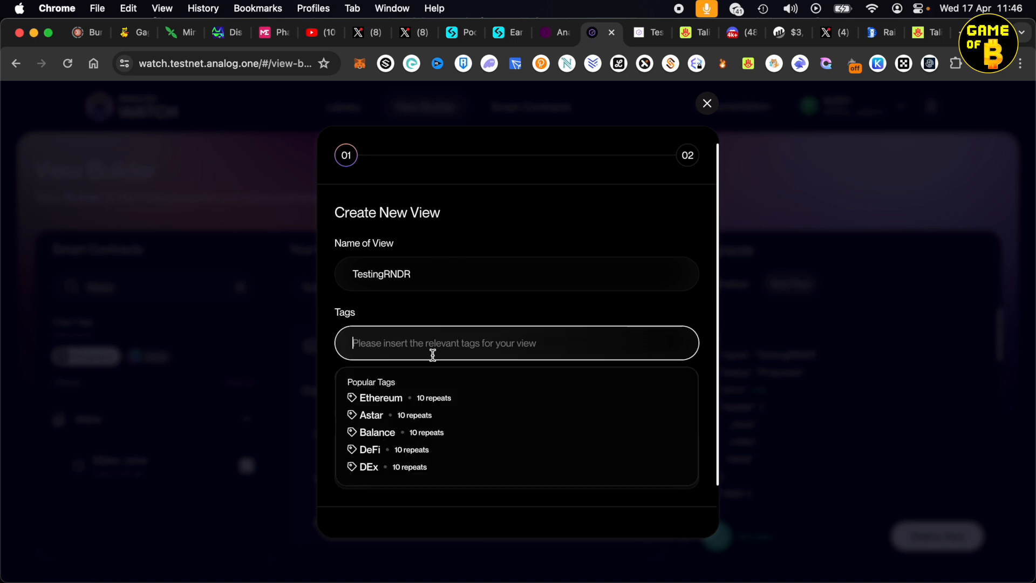
left_click(387, 394)
scroll(628, 475, "down", 2)
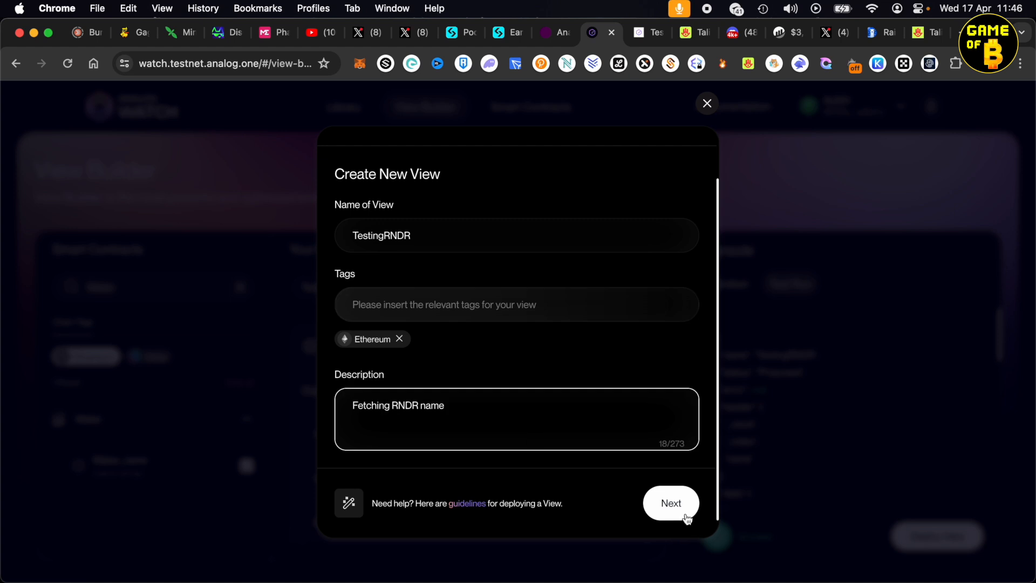
left_click(685, 515)
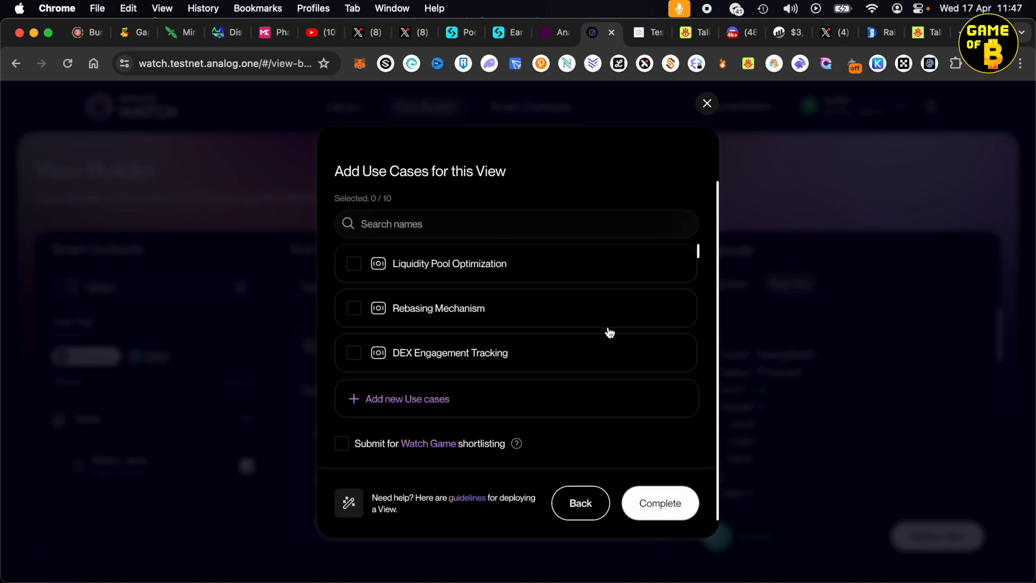
Step: Add the Chain Analytics use case, submit the view for Watch Game shortlisting, complete the deployment, and open the view page
scroll(593, 298, "down", 5)
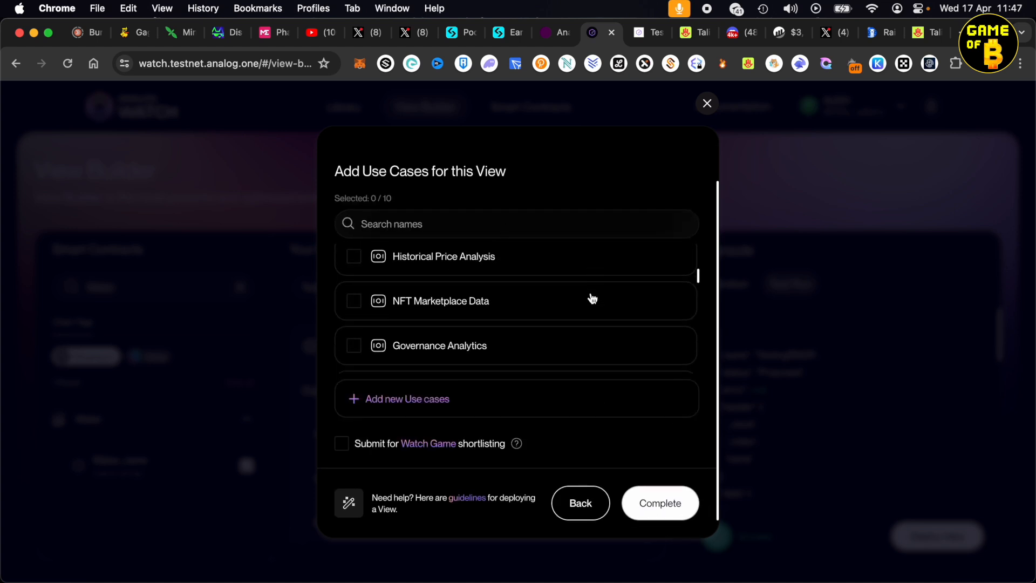
scroll(592, 298, "down", 3)
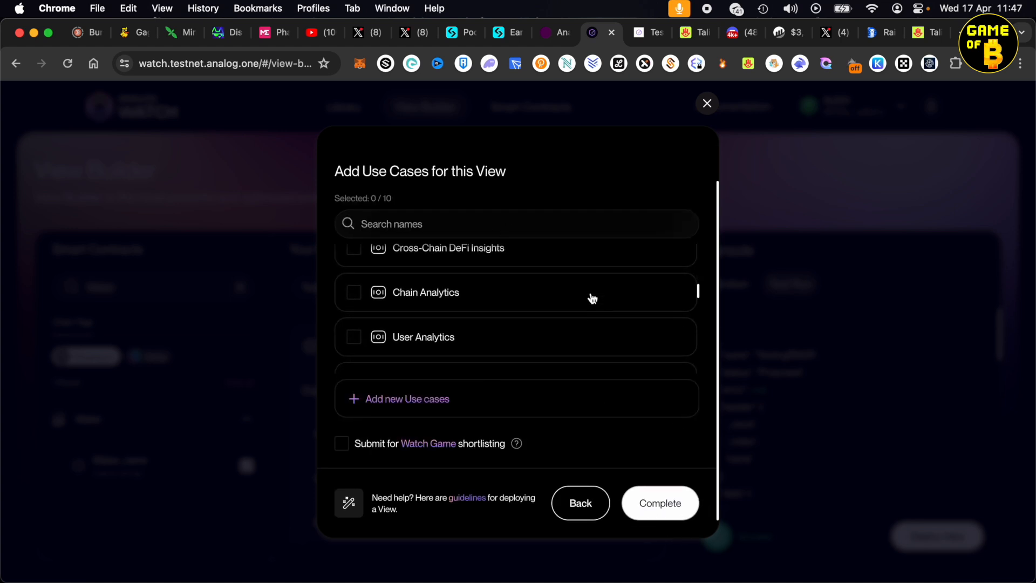
left_click(354, 292)
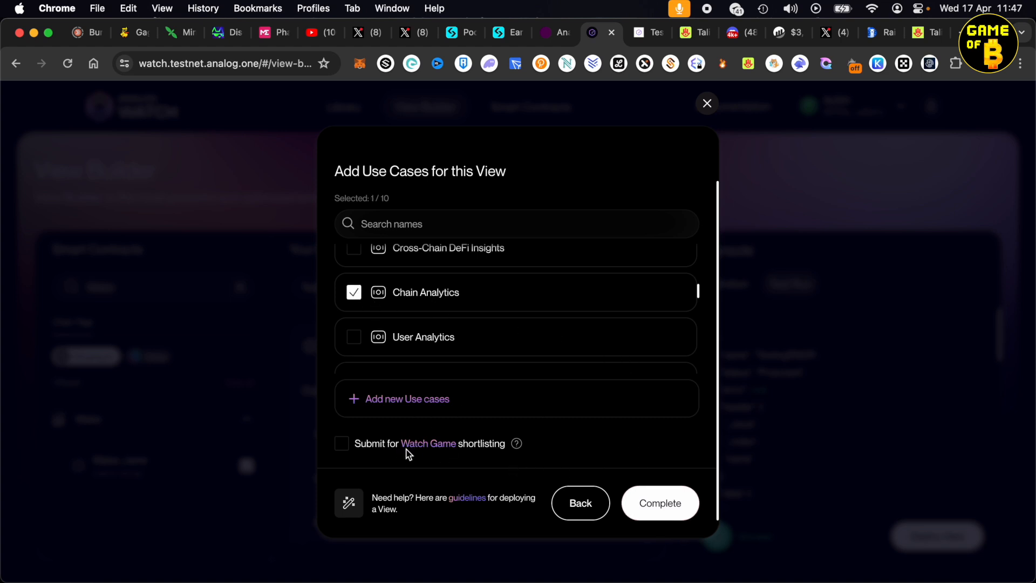
mouse_move(516, 445)
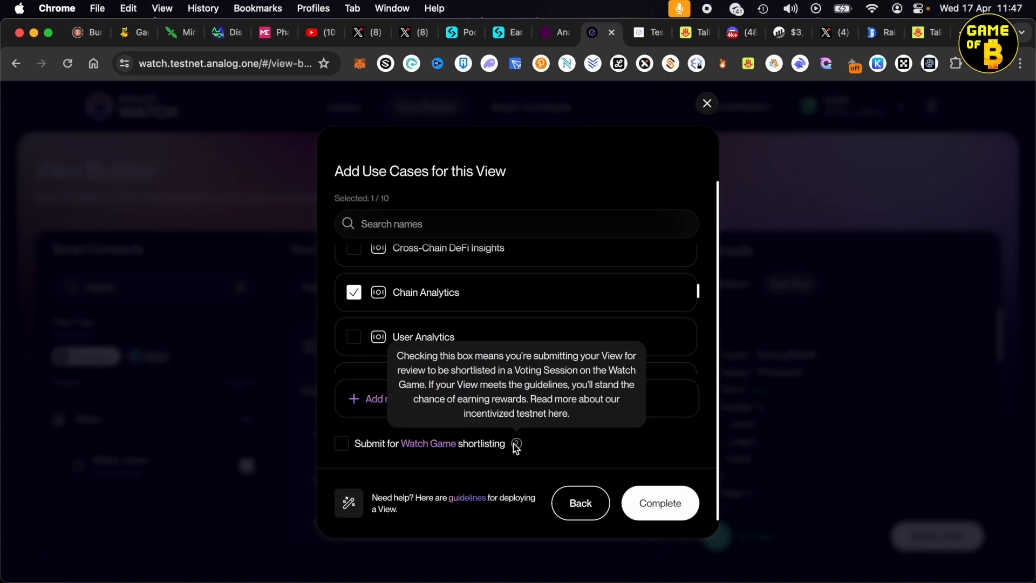
left_click(342, 443)
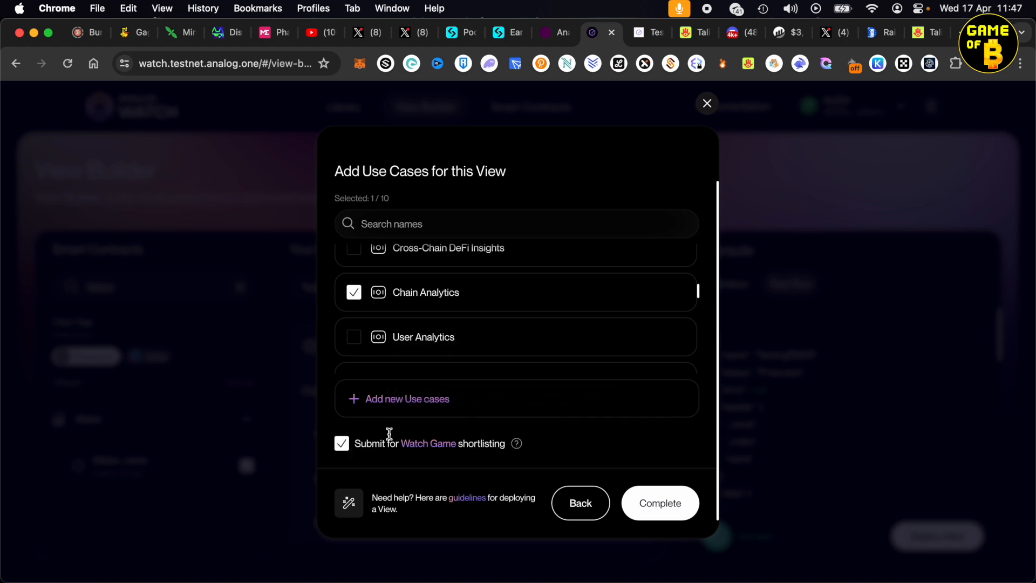
left_click(674, 508)
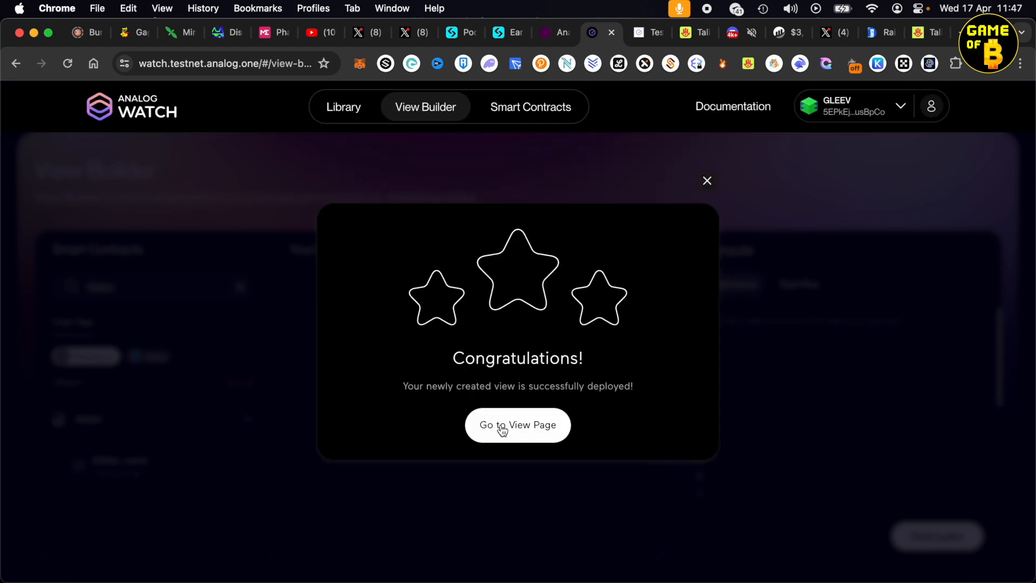
left_click(512, 426)
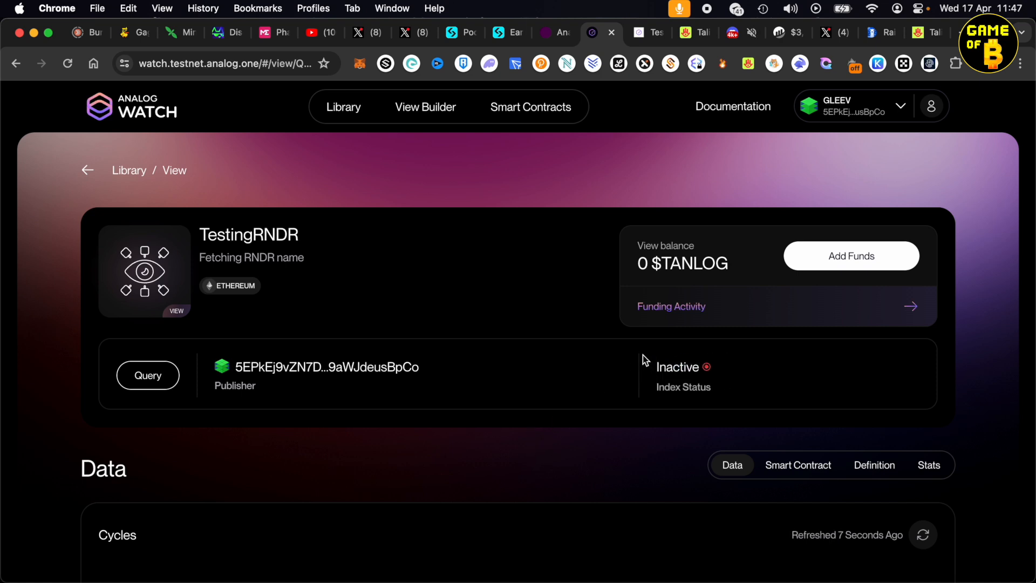
Step: Fund the TestingRNDR view with 0.0005 $TANLOG and dismiss the funding message
left_click(836, 259)
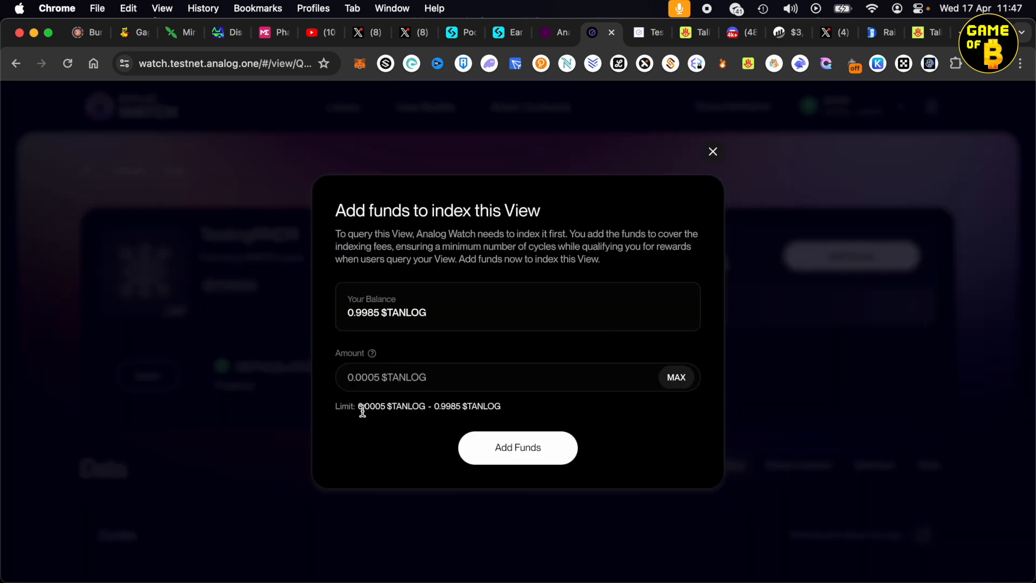
left_click(390, 380)
type("0")
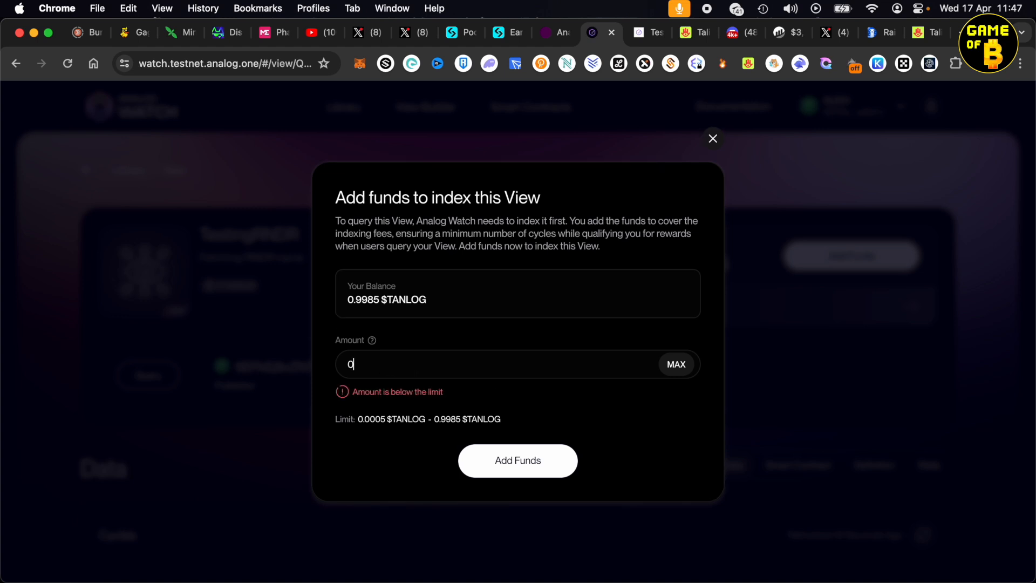
type(".0005")
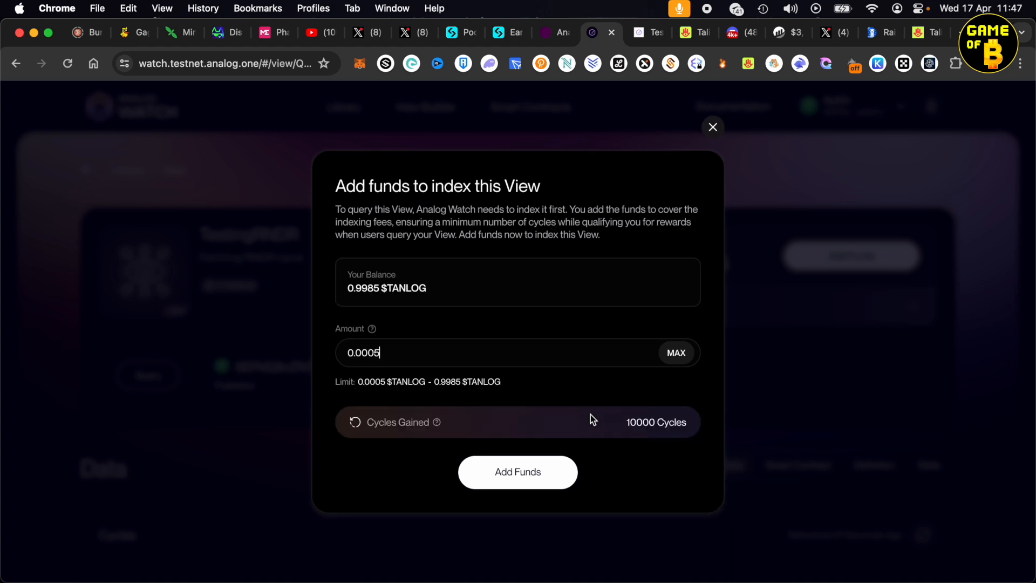
left_click(511, 470)
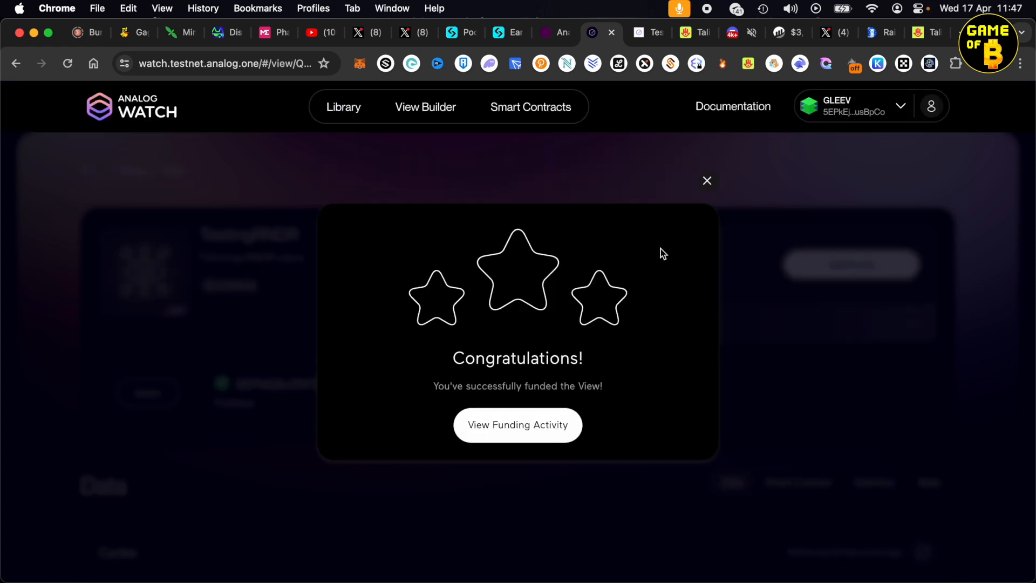
left_click(707, 182)
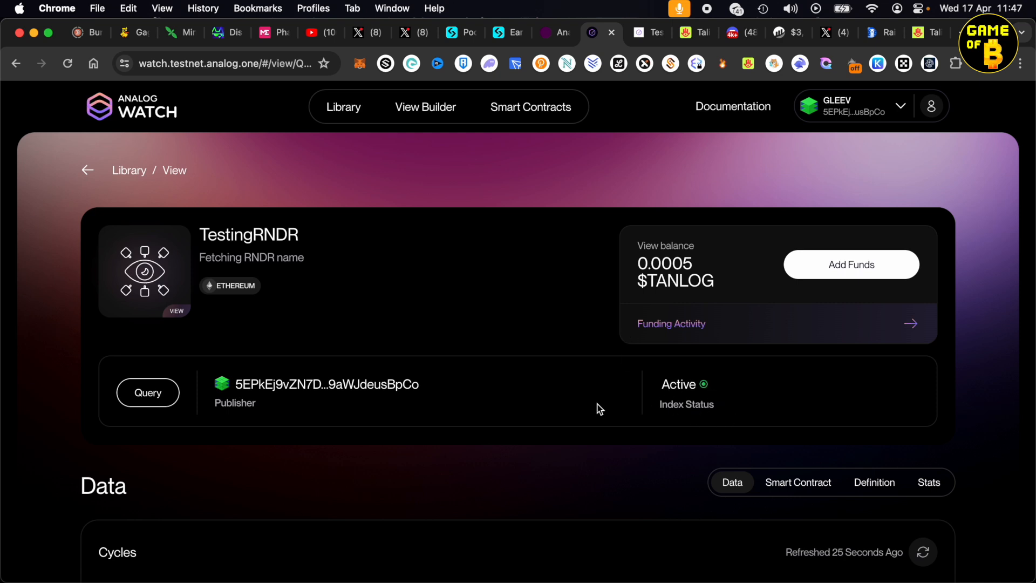
Step: Check the rewarded points on the Analog Incentivized Testnet quests page, and return to Analog Watch
left_click(545, 32)
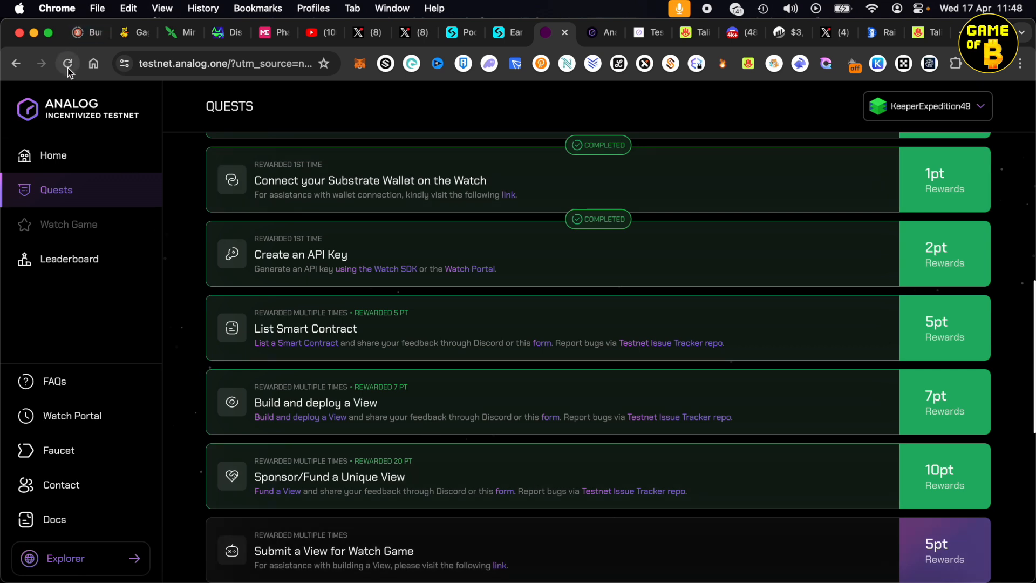
scroll(506, 451, "down", 1)
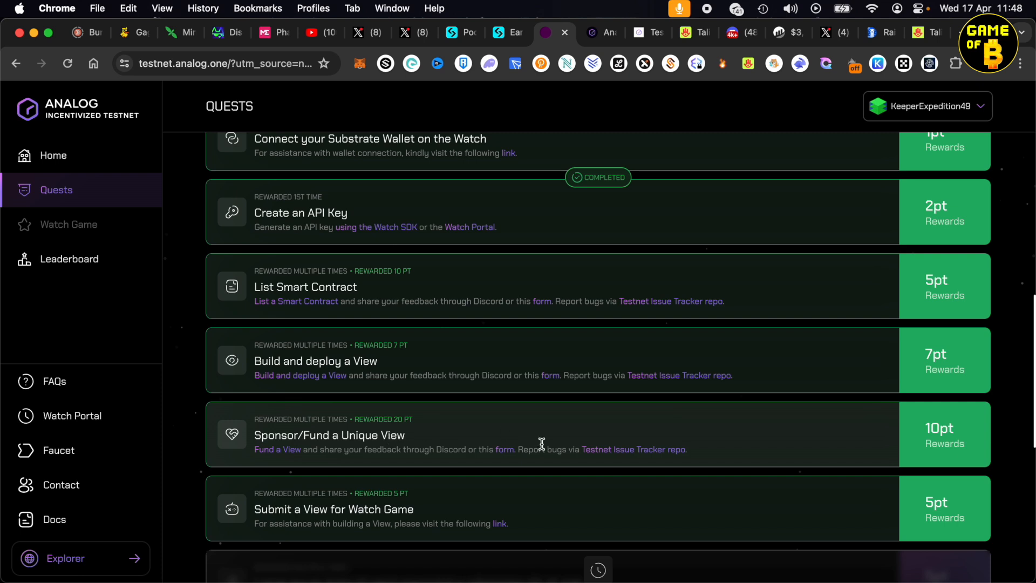
left_click(597, 35)
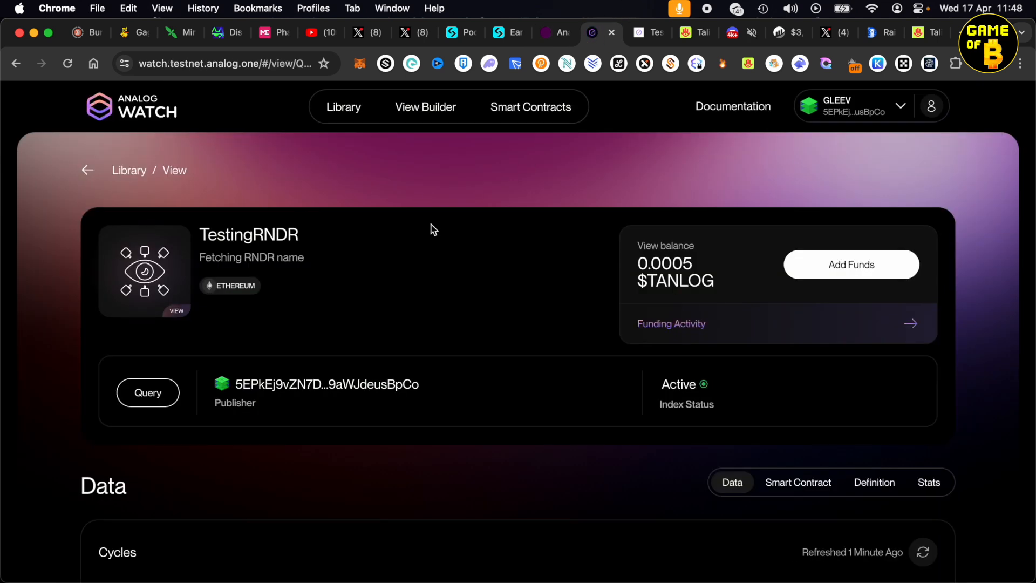
Step: Show 20 rows per page in the Library and open the Ilnana view published by another account
left_click(352, 111)
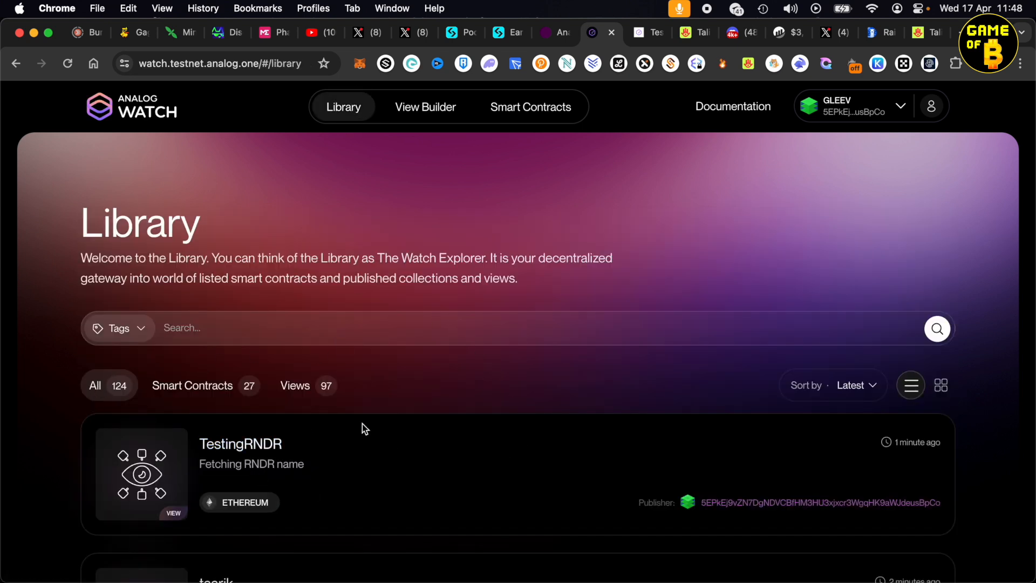
scroll(412, 458, "down", 9)
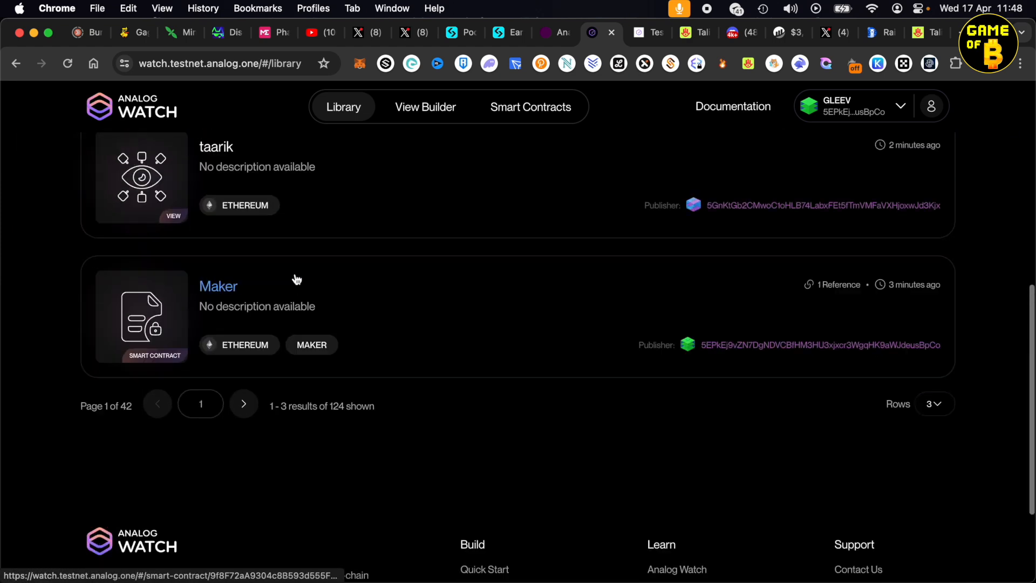
left_click(936, 479)
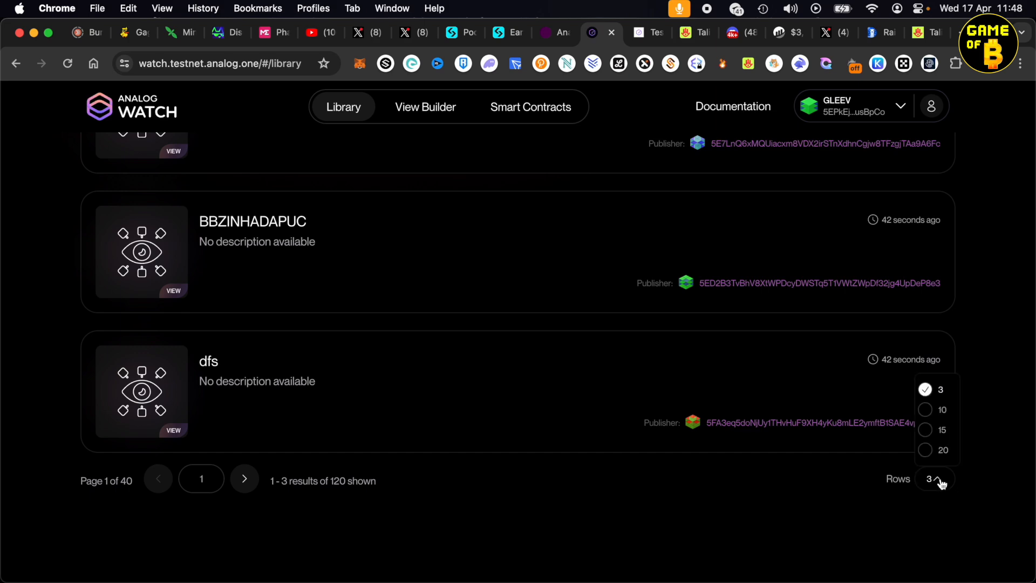
left_click(939, 458)
scroll(601, 433, "down", 17)
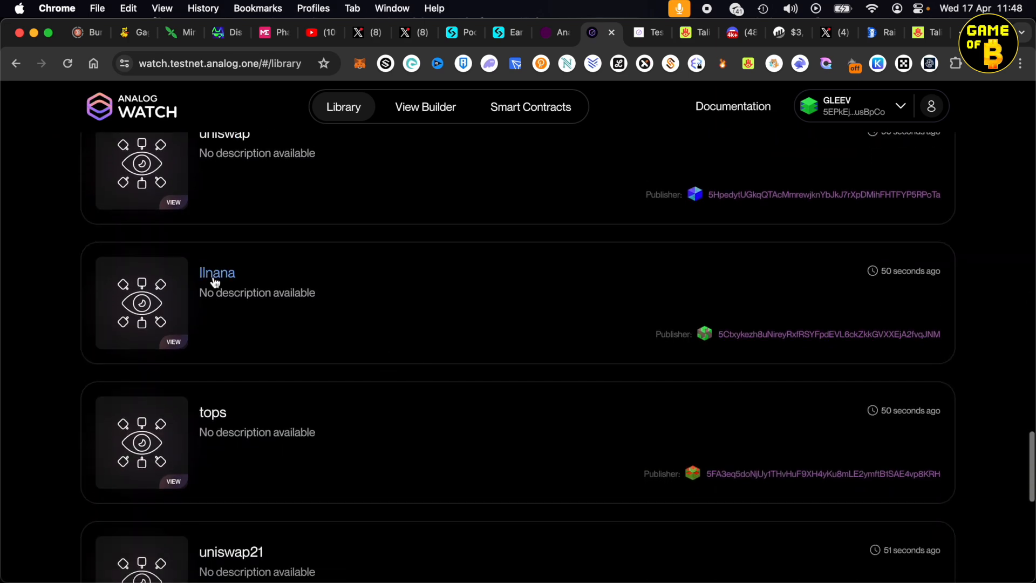
left_click(257, 283)
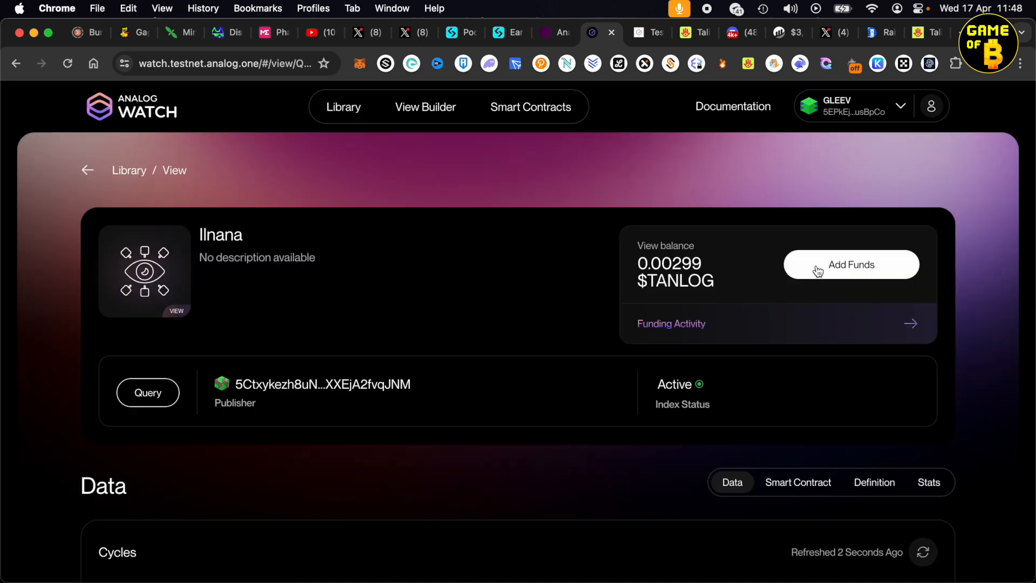
Step: Fund the Ilnana view with 0.0015 $TANLOG and dismiss the funding message
left_click(836, 268)
left_click(419, 374)
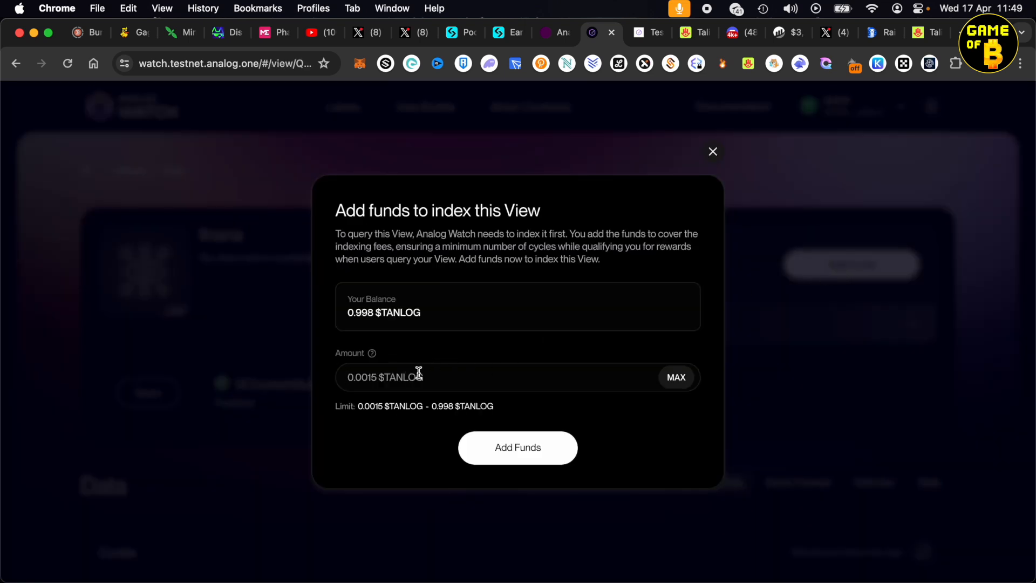
type("0.0015")
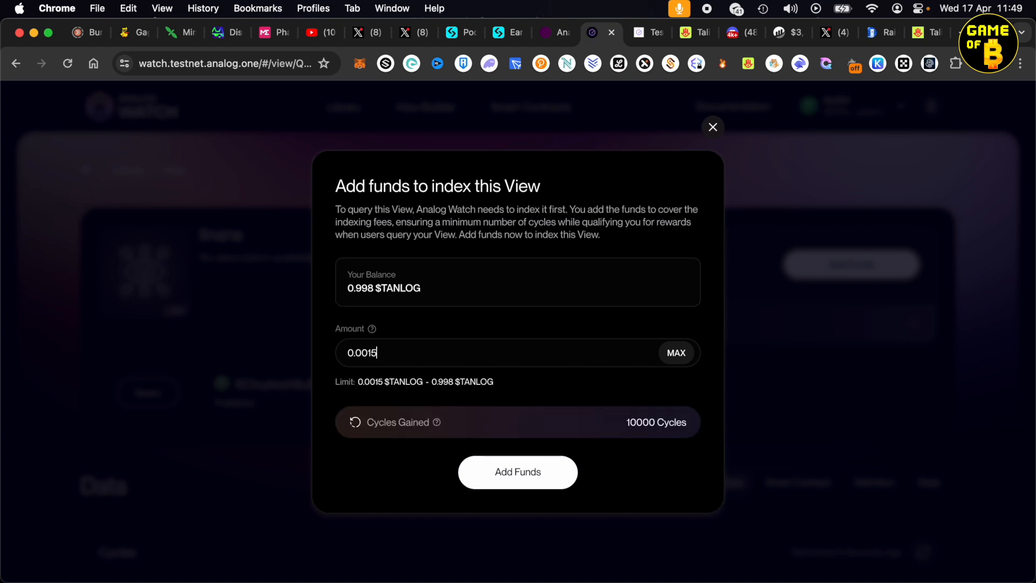
left_click(517, 478)
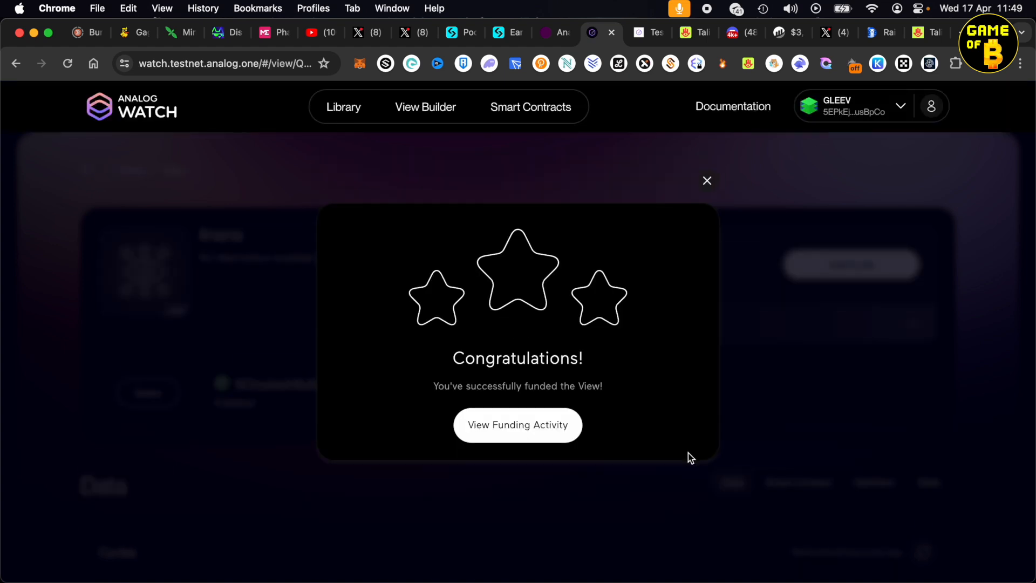
left_click(708, 181)
Step: Switch to the Analog Incentivized Testnet quests page and check the quest points overview and the rewards for each developer quest
left_click(555, 34)
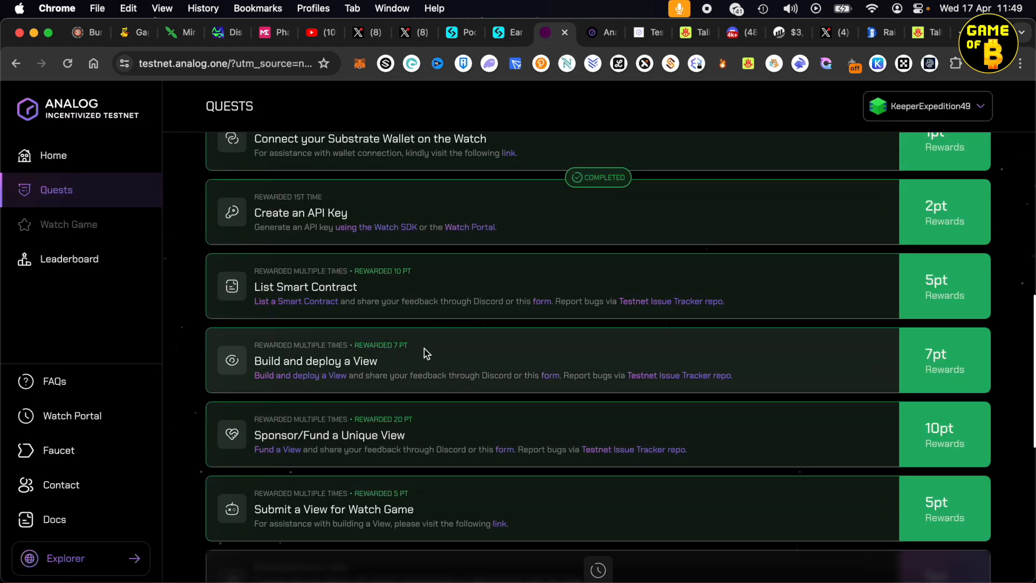
scroll(394, 373, "up", 3)
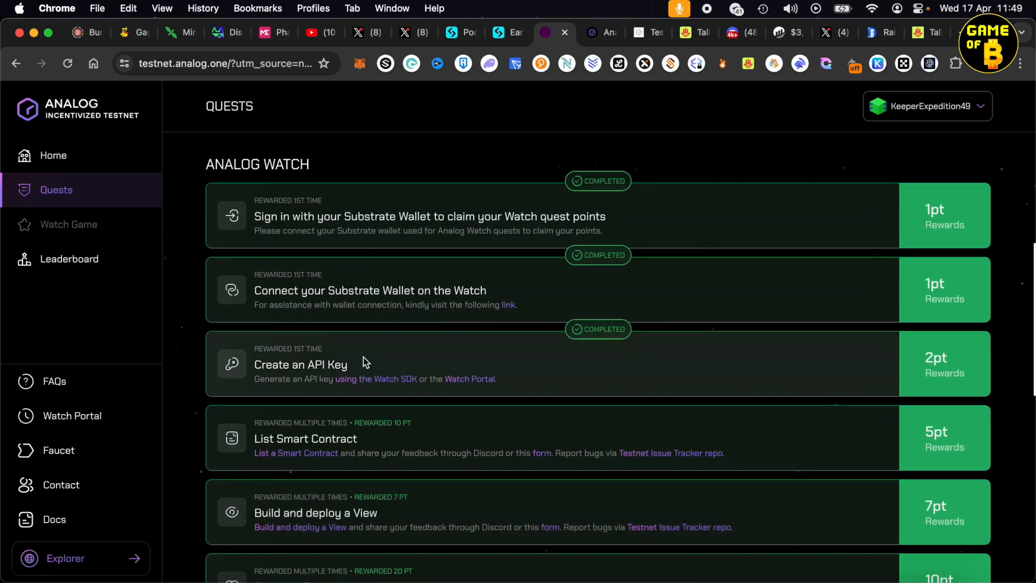
scroll(228, 244, "up", 5)
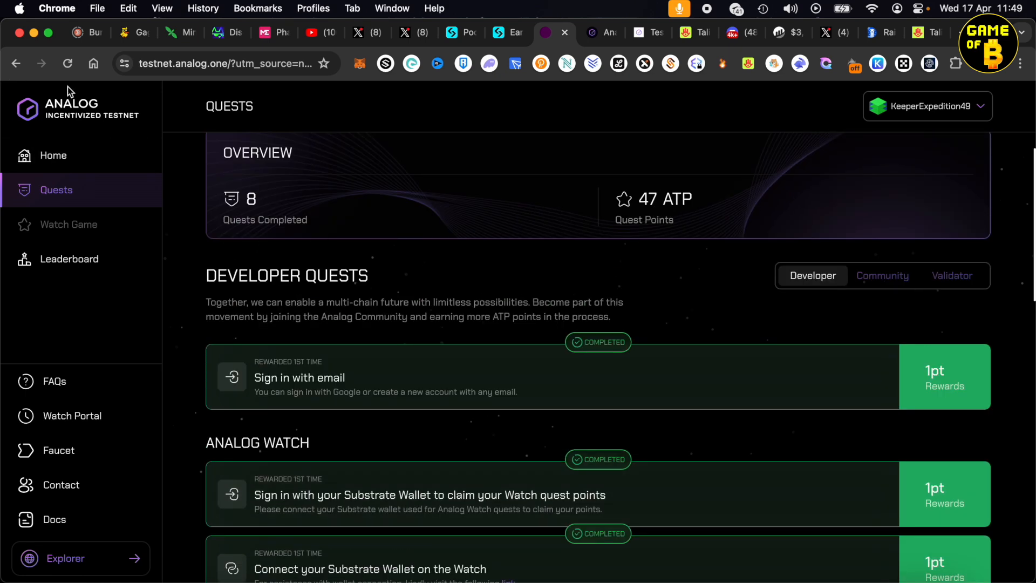
scroll(671, 310, "up", 1)
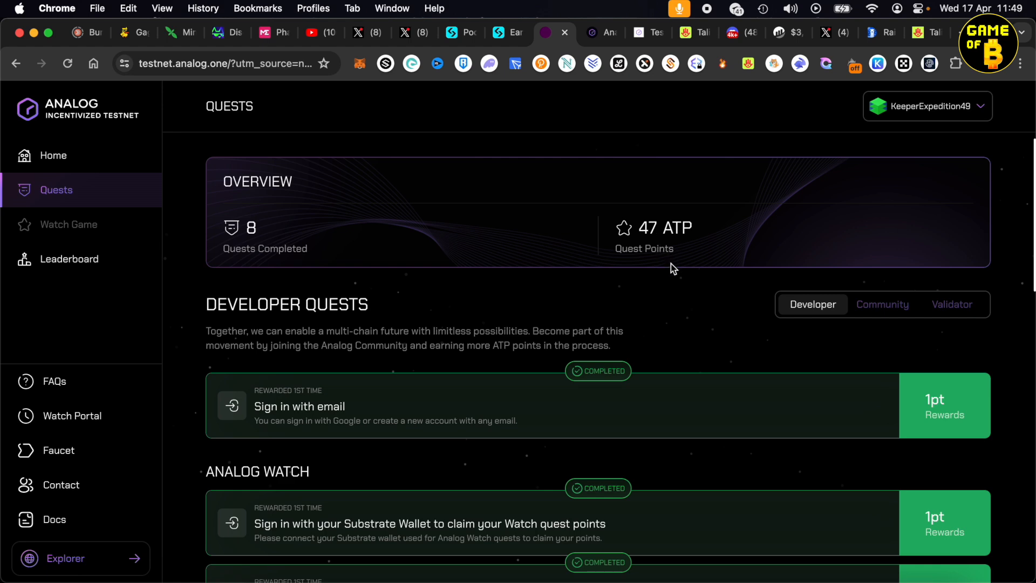
scroll(665, 270, "down", 5)
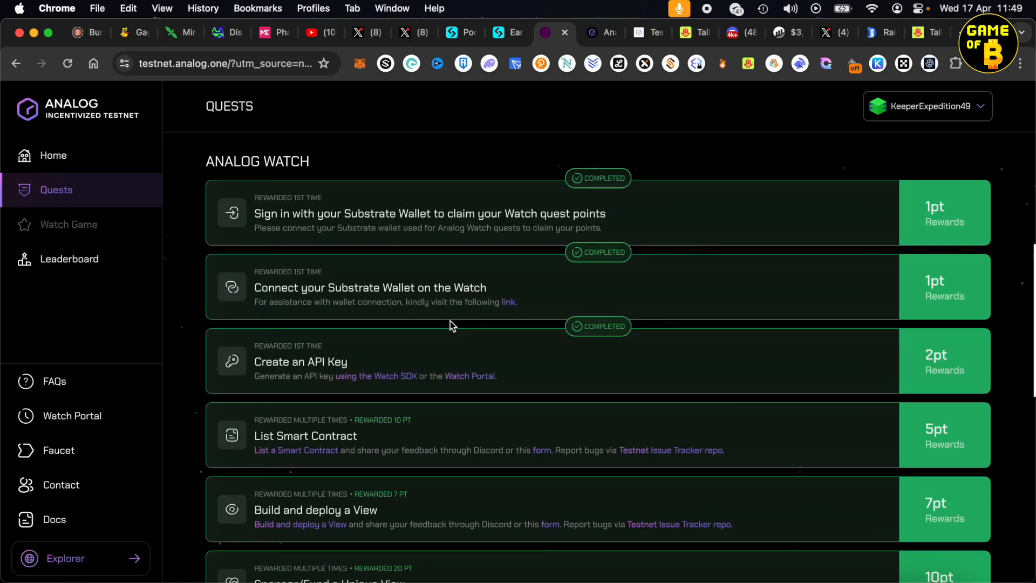
scroll(635, 266, "up", 5)
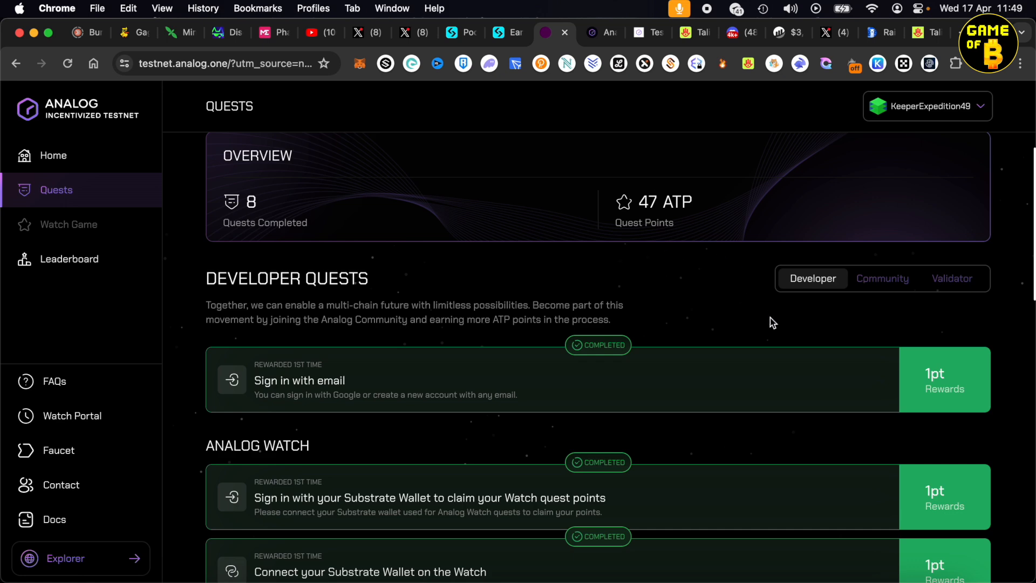
scroll(770, 319, "down", 10)
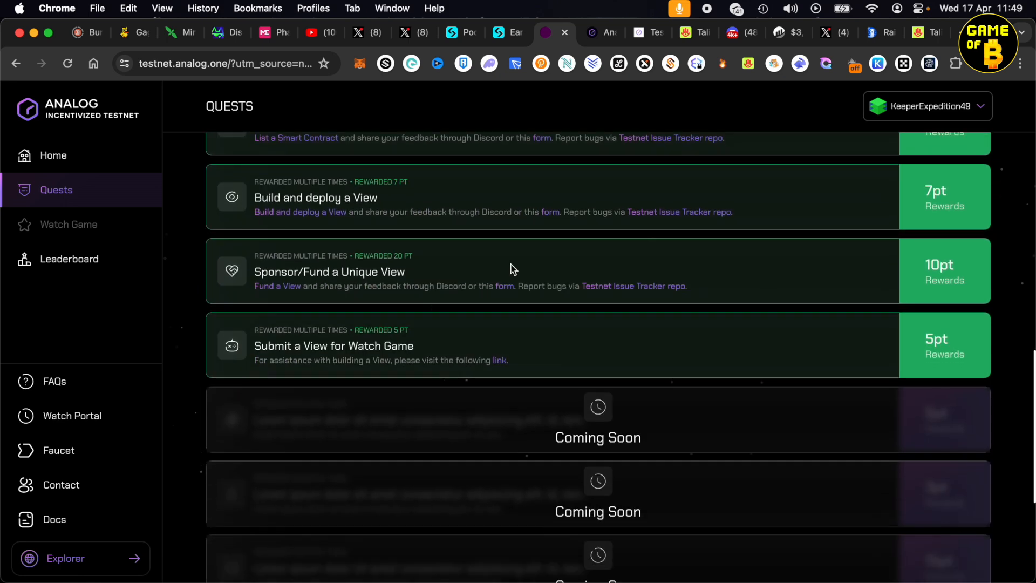
Step: Open the testnet leaderboard and examine the top accounts' total ATP points
left_click(64, 261)
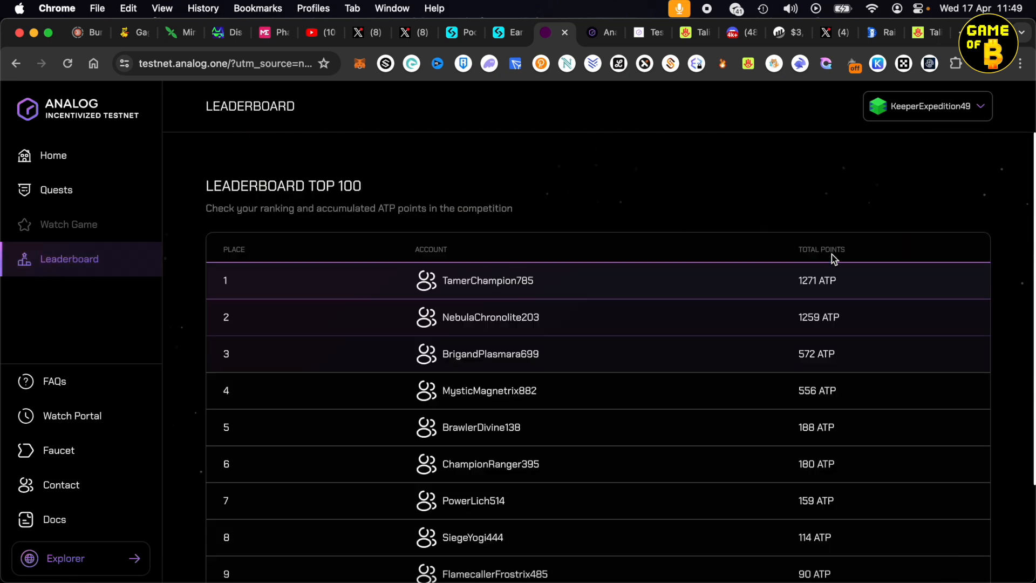
scroll(846, 494, "down", 3)
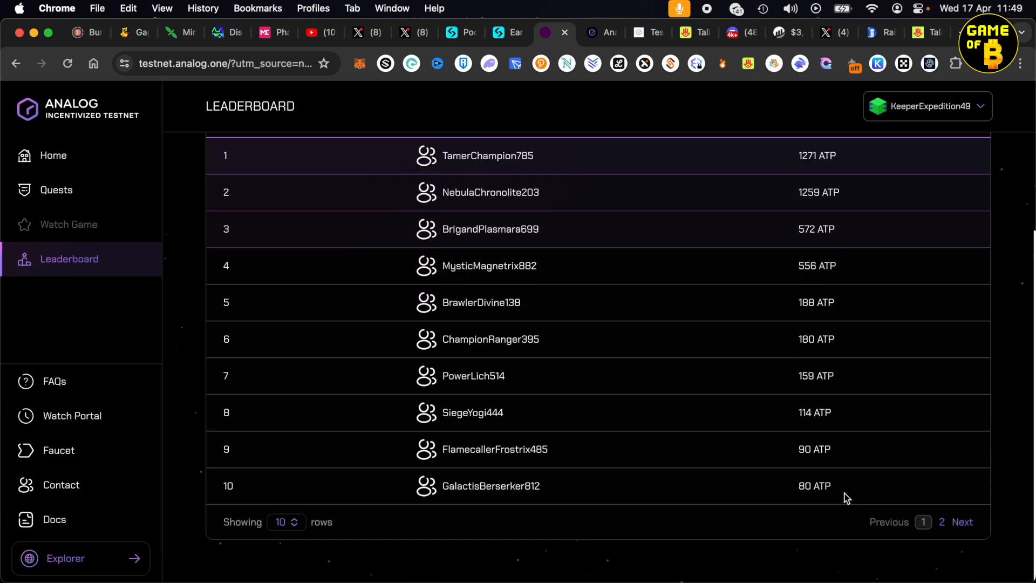
scroll(845, 493, "up", 3)
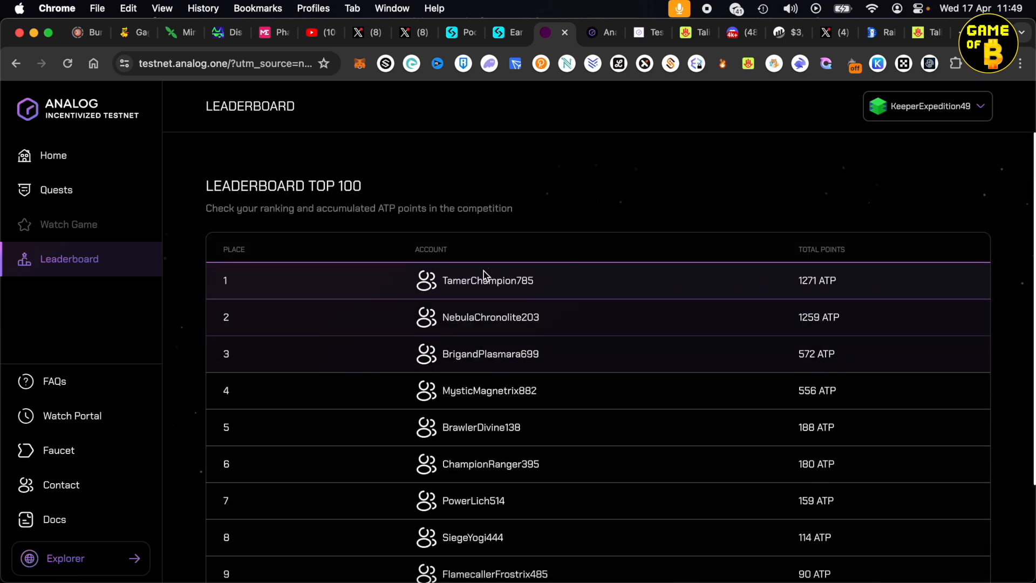
Step: Return to the quests page, look through the developer quests, and open the feedback form for the List Smart Contract quest
left_click(52, 197)
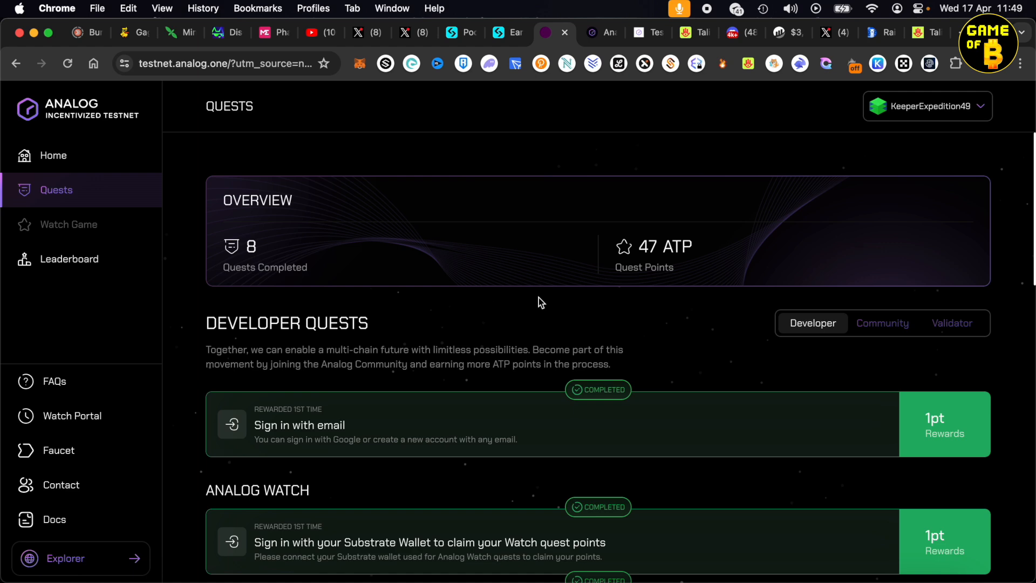
scroll(740, 367, "down", 15)
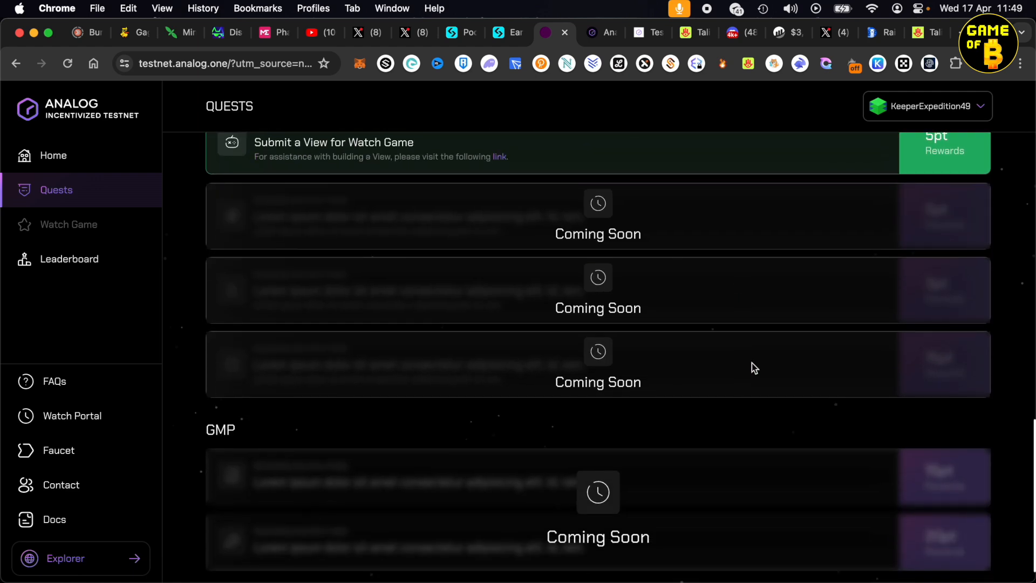
scroll(763, 430, "down", 1)
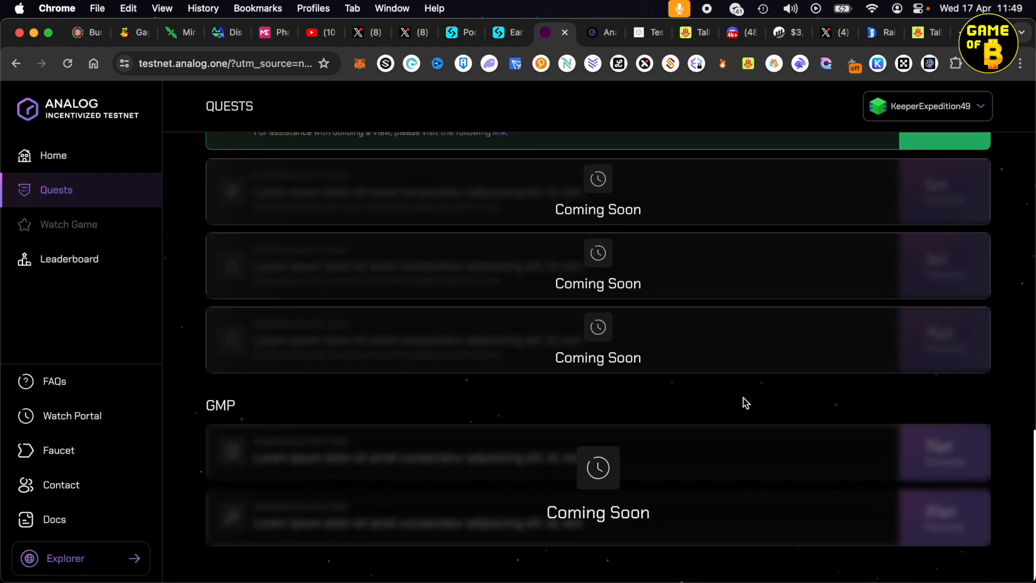
scroll(743, 397, "up", 15)
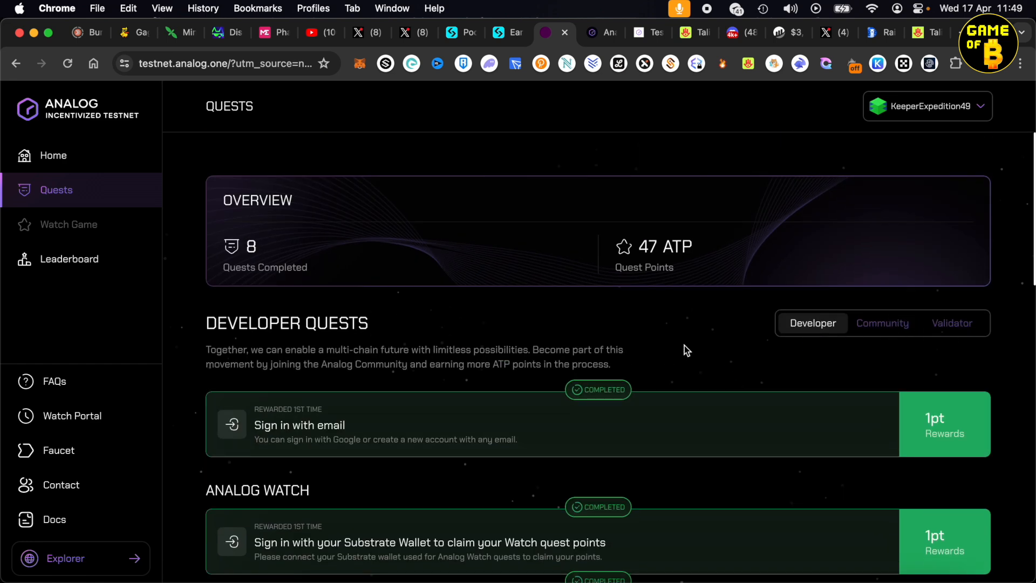
scroll(684, 348, "down", 20)
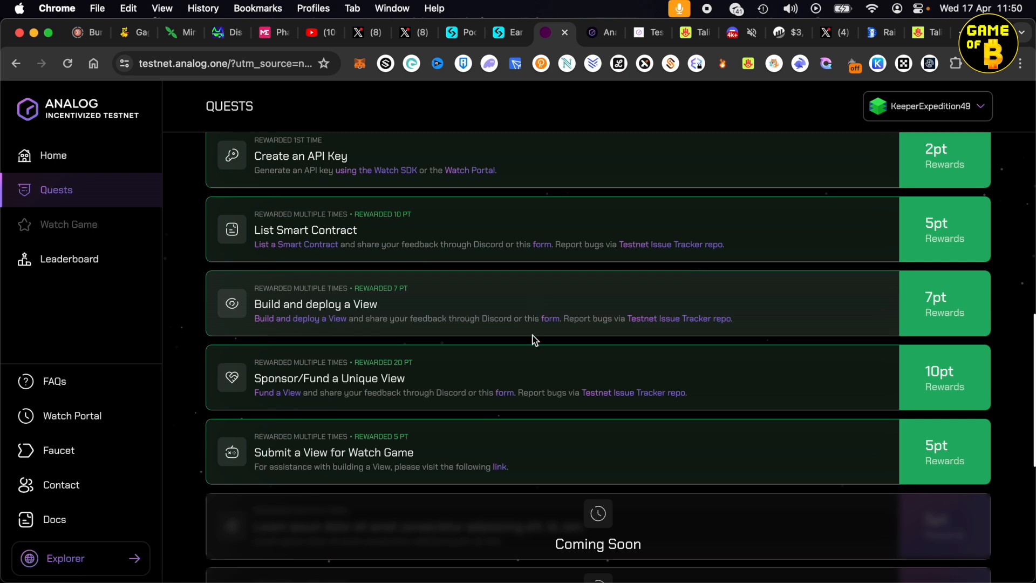
scroll(535, 273, "up", 1)
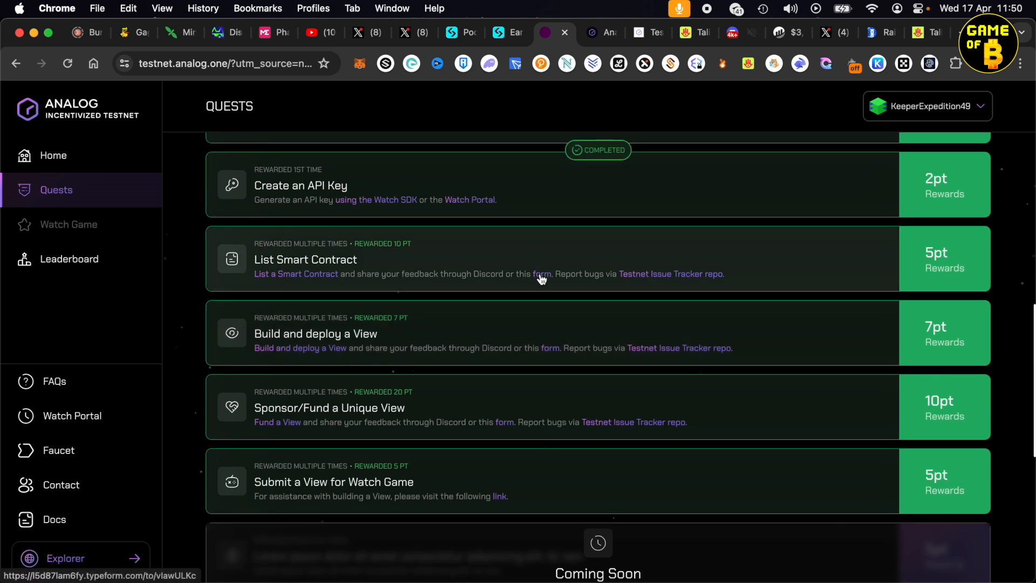
left_click(542, 278)
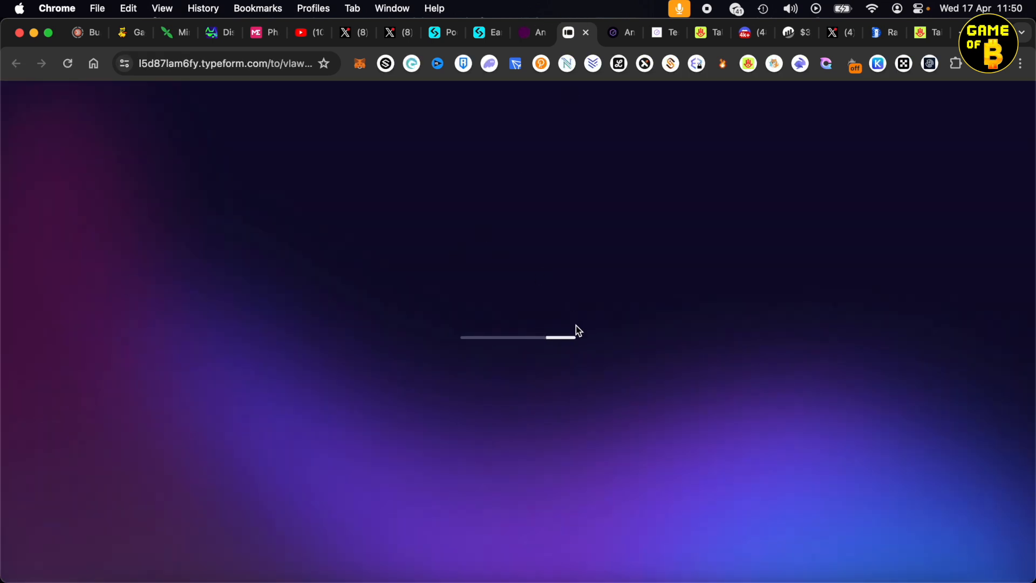